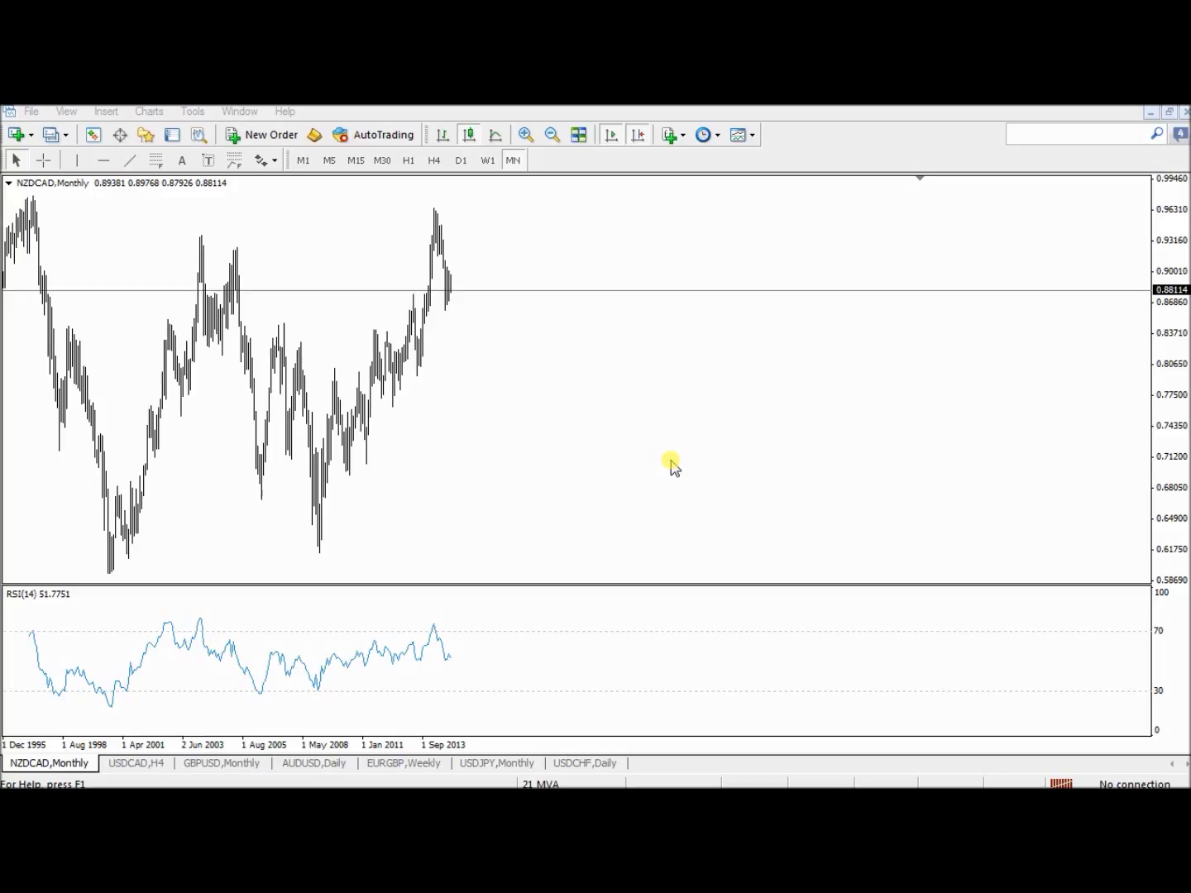
# Look through the USDCAD, GBPUSD and AUDUSD charts and return to the NZDCAD monthly chart
pyautogui.click(630, 396)
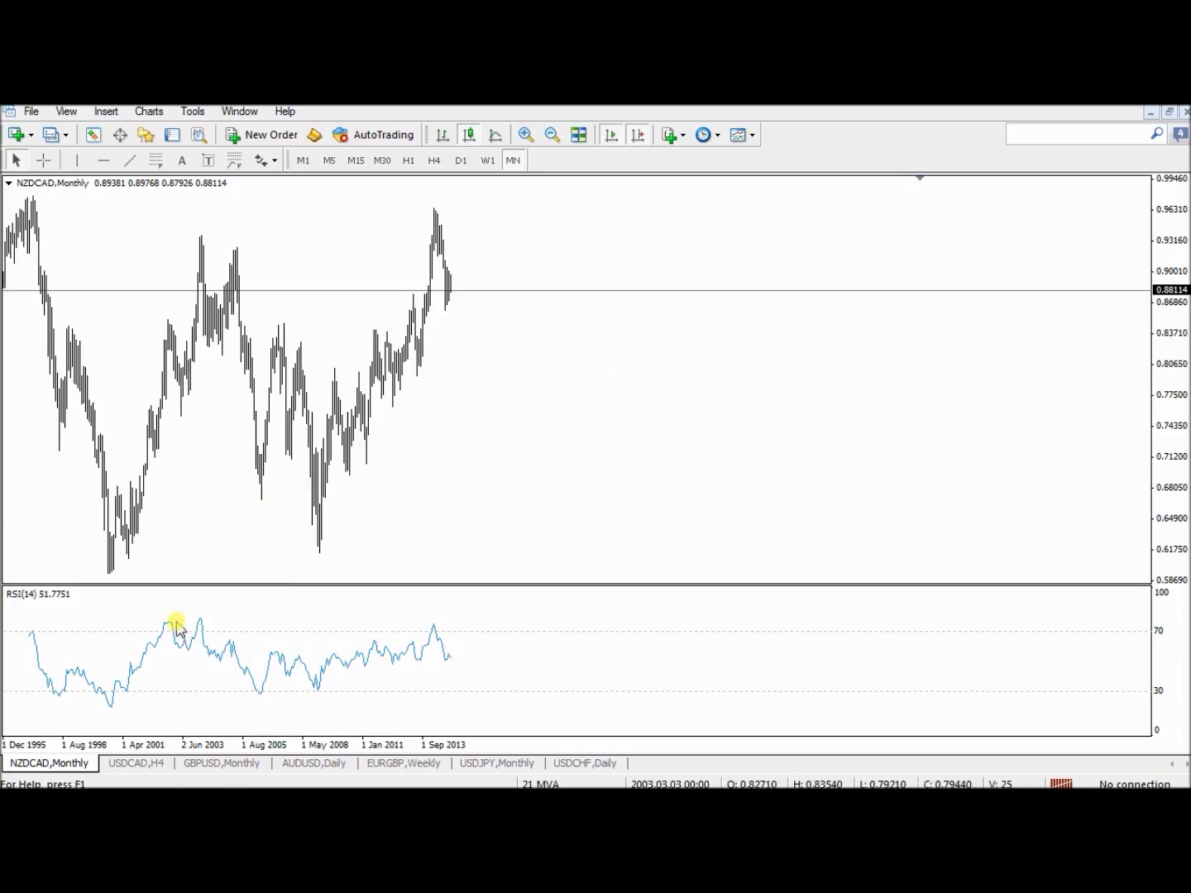
pyautogui.click(156, 767)
pyautogui.click(230, 768)
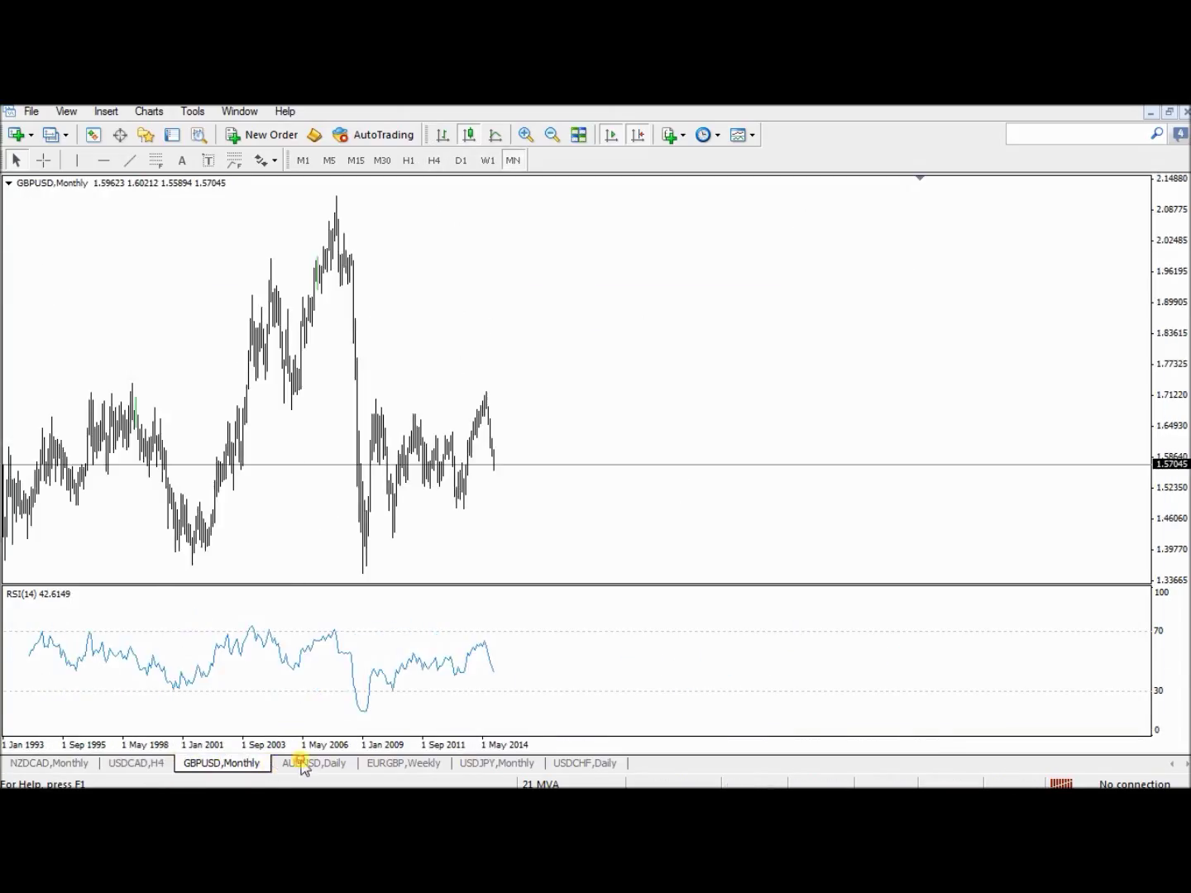
pyautogui.click(301, 764)
pyautogui.click(71, 764)
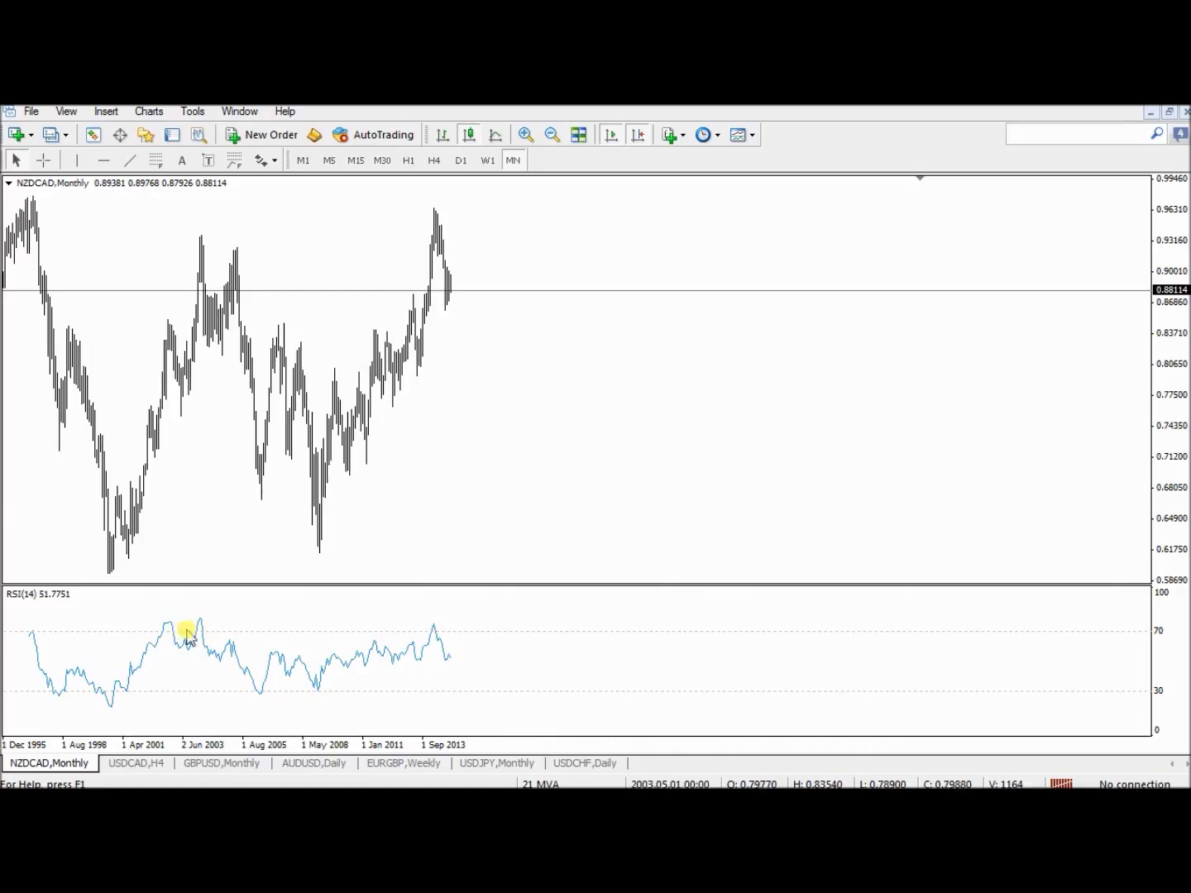
# Examine the RSI peaks around the 70 level on the NZDCAD monthly chart with the crosshair
pyautogui.moveTo(193, 625)
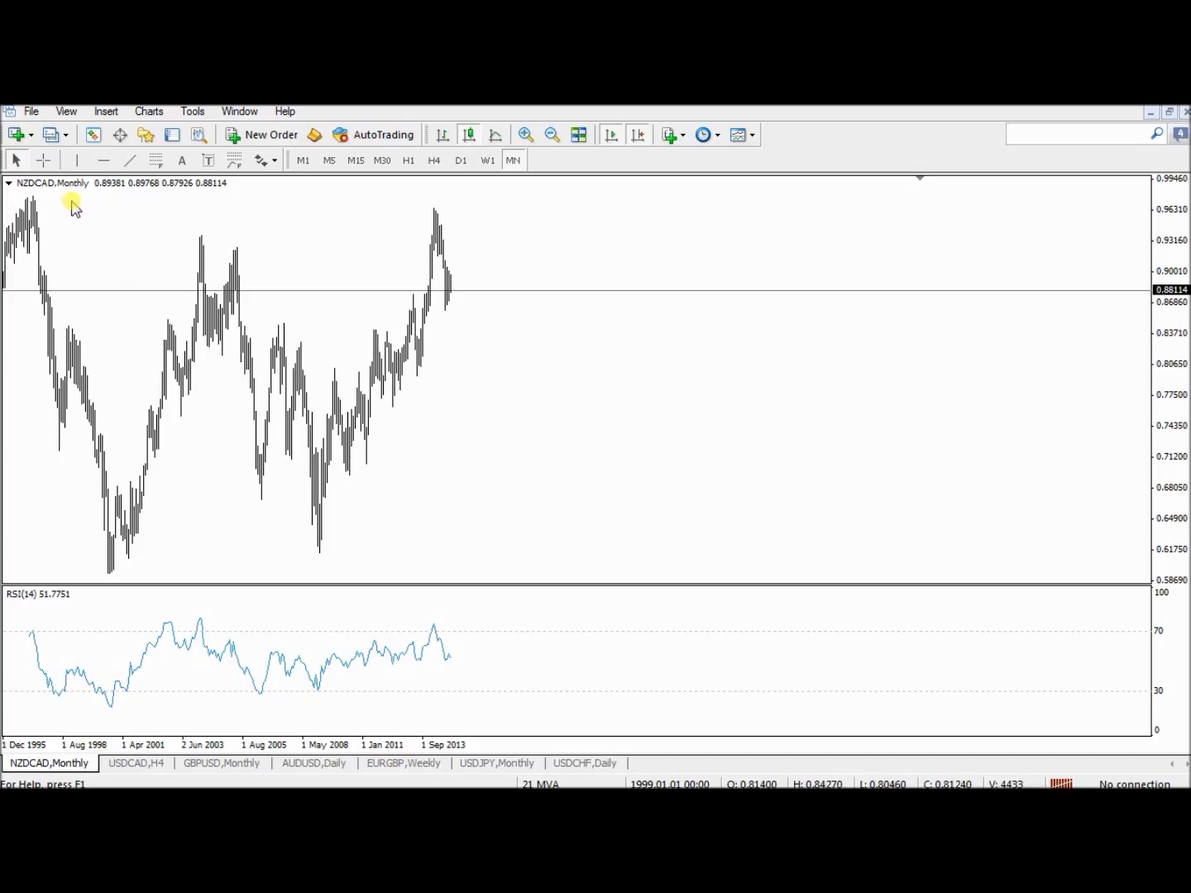
pyautogui.click(43, 159)
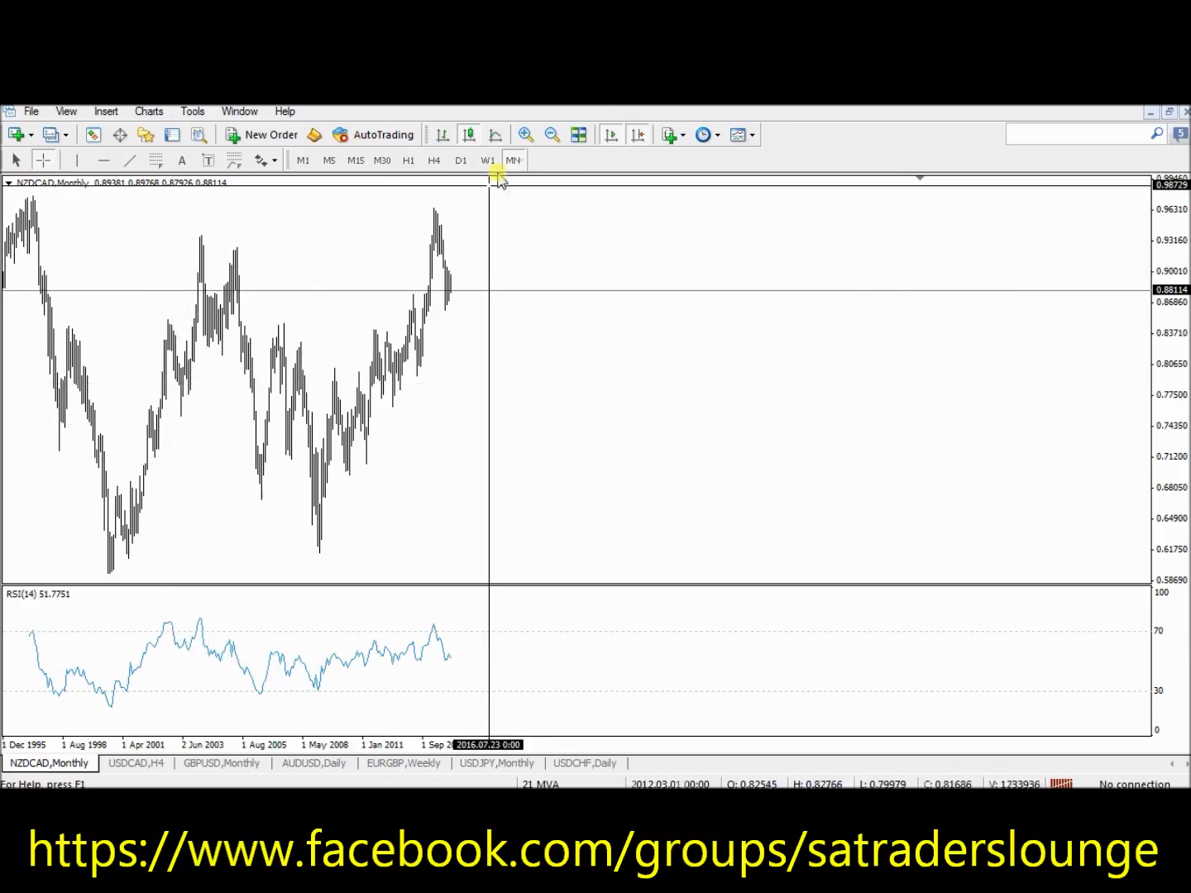
pyautogui.click(526, 134)
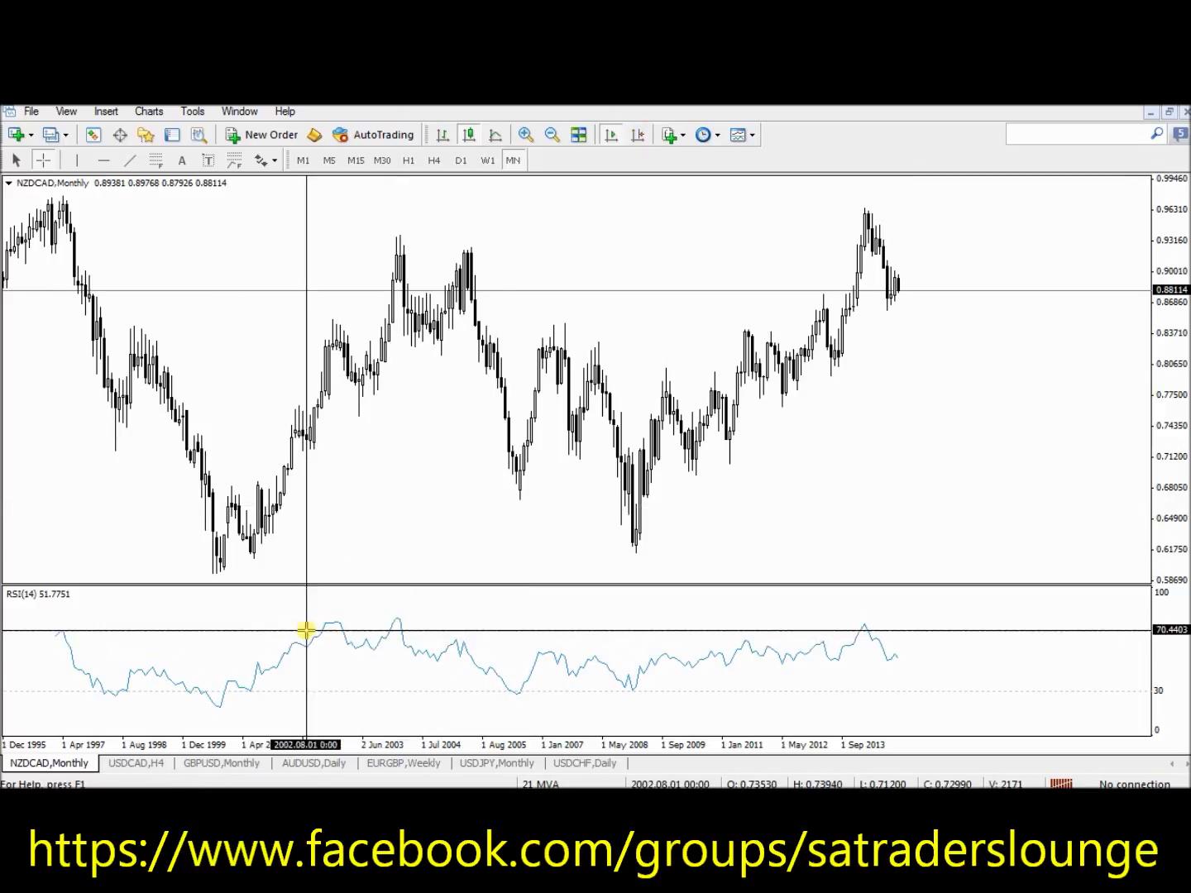
pyautogui.moveTo(338, 627)
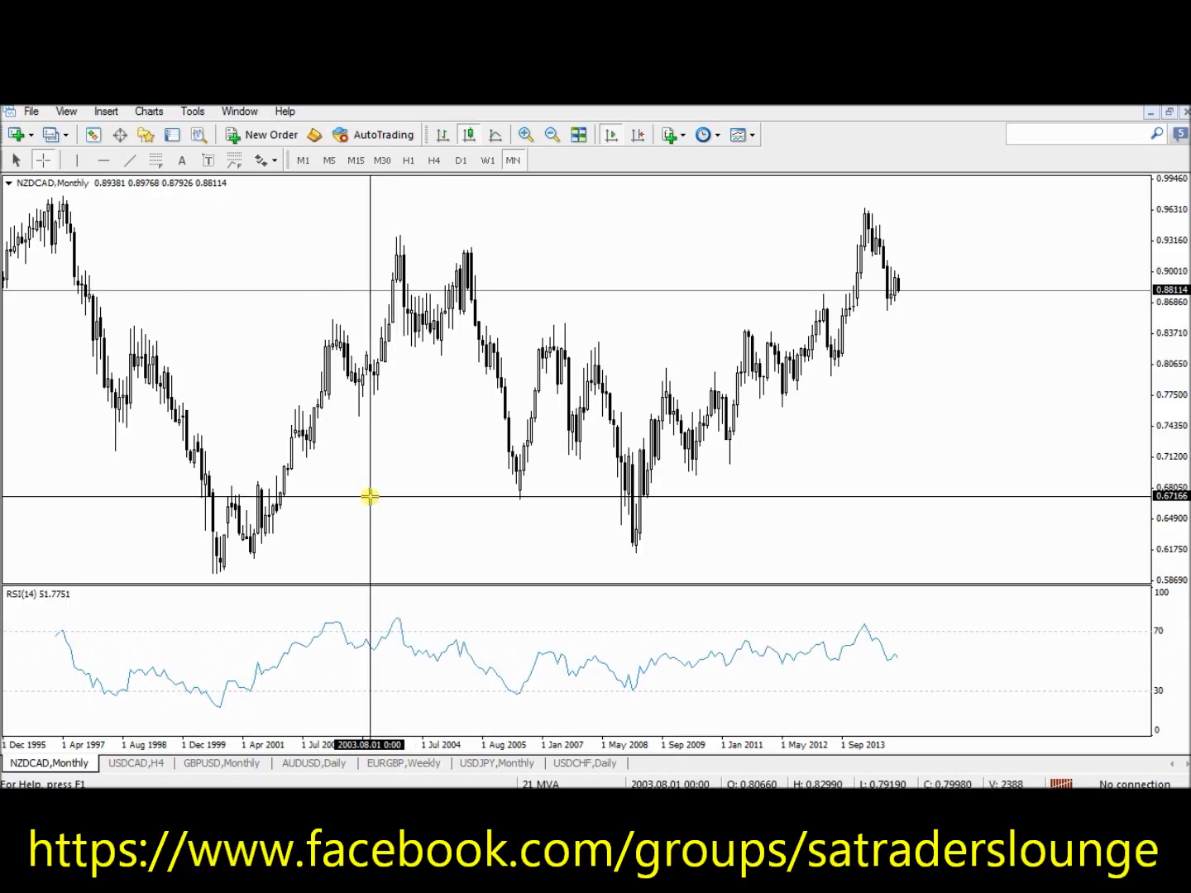
# Draw trendlines joining the 2005–2006 and 2008–2009 lows on the NZDCAD monthly price chart and the matching RSI lows
pyautogui.click(130, 160)
pyautogui.moveTo(519, 494); pyautogui.dragTo(646, 558)
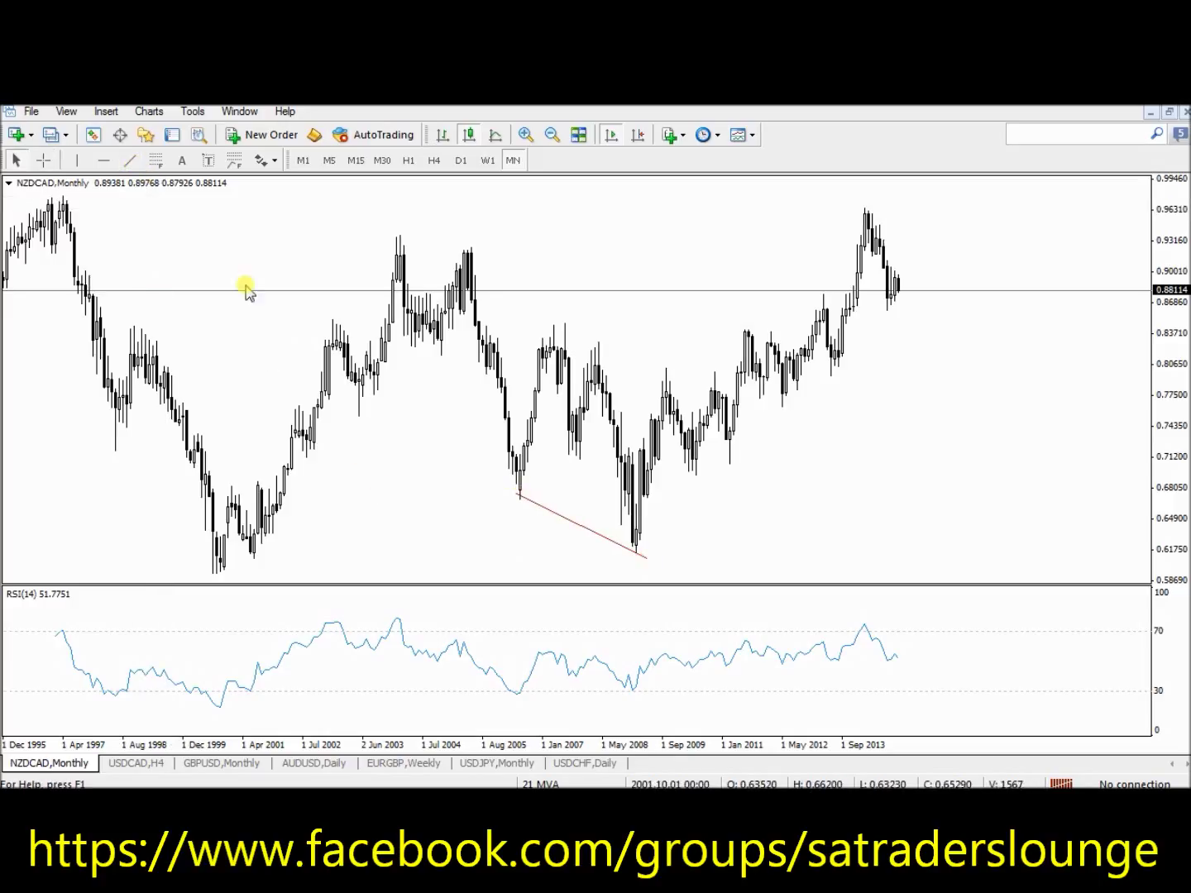
pyautogui.click(130, 160)
pyautogui.moveTo(515, 694)
pyautogui.mouseDown()
pyautogui.moveTo(685, 699)
pyautogui.moveTo(674, 688)
pyautogui.mouseUp()
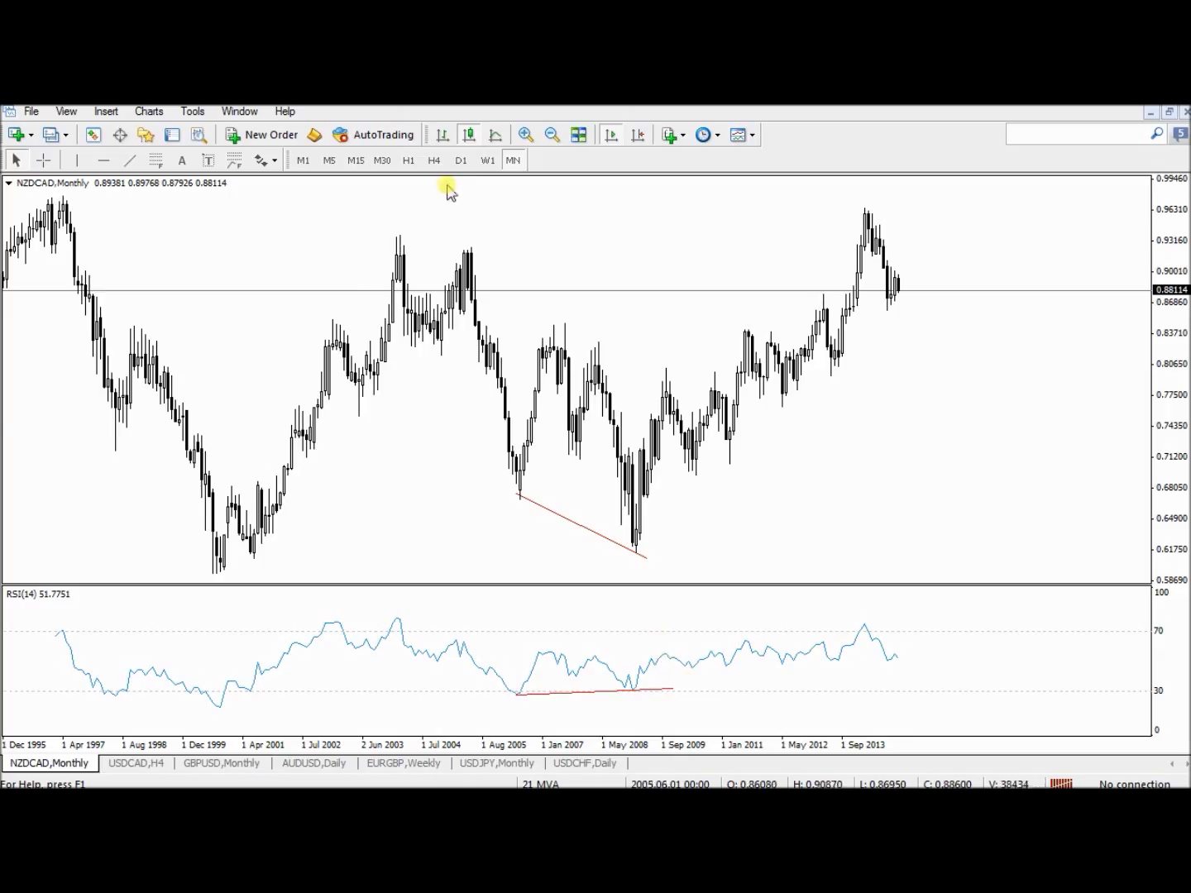
# Set NZDCAD to H4 and draw trendlines across the two mid-October 2014 price highs and the matching RSI peaks
pyautogui.click(434, 159)
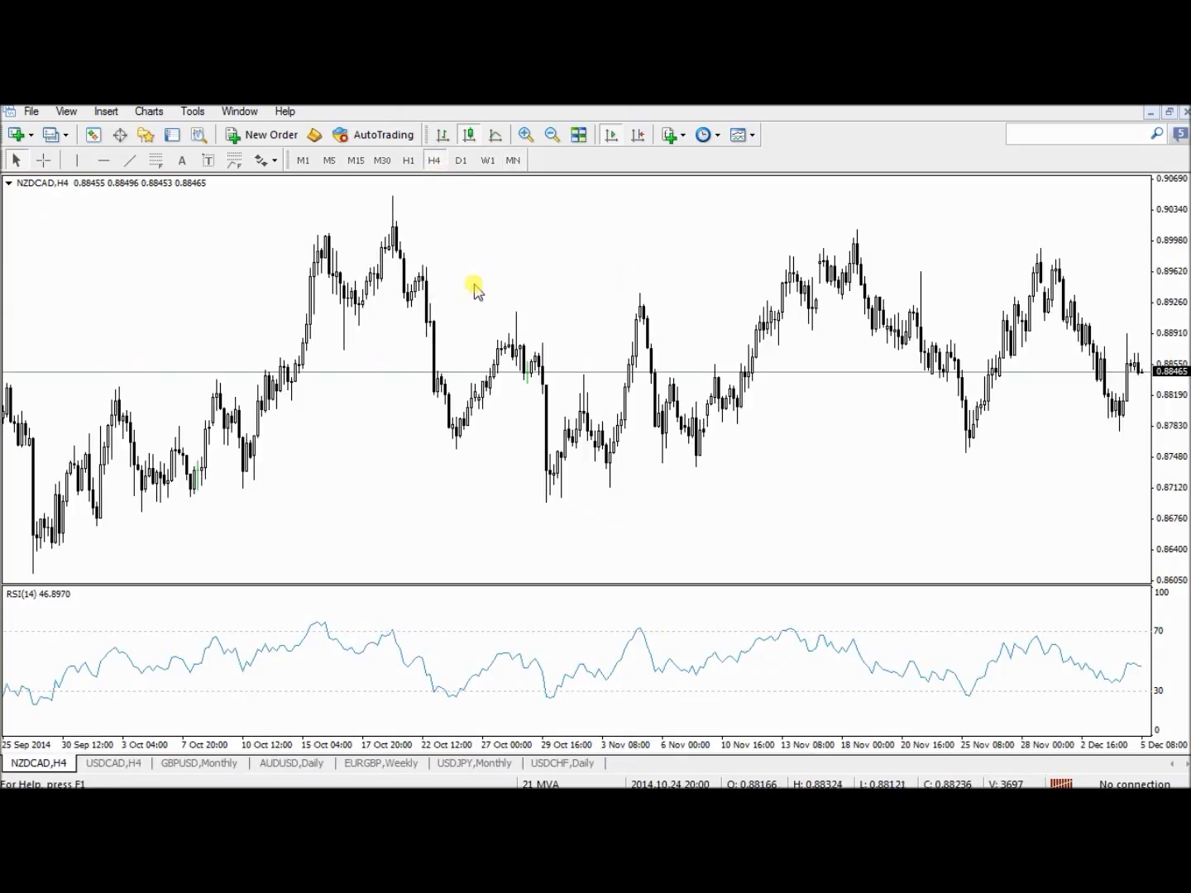
pyautogui.click(130, 160)
pyautogui.moveTo(311, 246); pyautogui.dragTo(399, 191)
pyautogui.click(130, 160)
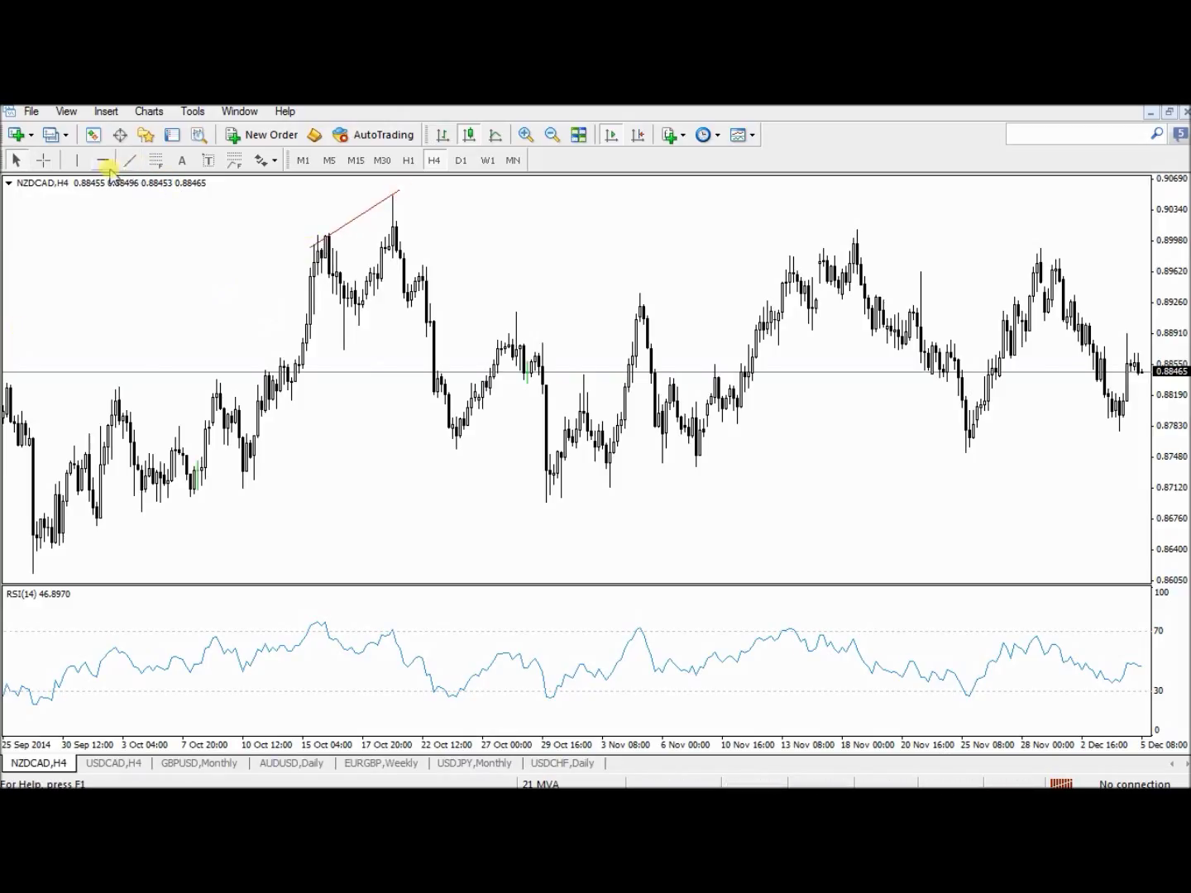
pyautogui.moveTo(321, 618); pyautogui.dragTo(430, 636)
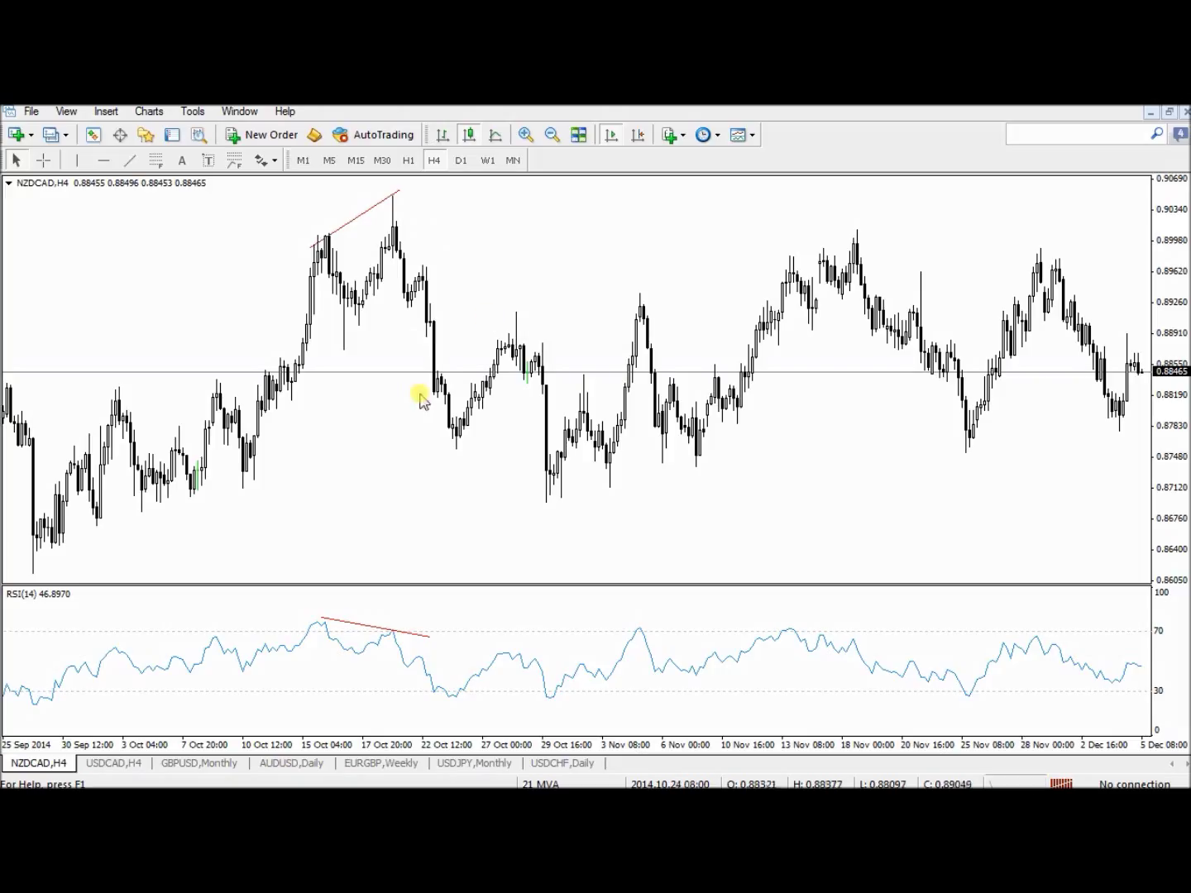
# Delete the price and RSI trendlines from the NZDCAD H4 chart
pyautogui.doubleClick(372, 627)
pyautogui.press('Delete')
pyautogui.doubleClick(343, 228)
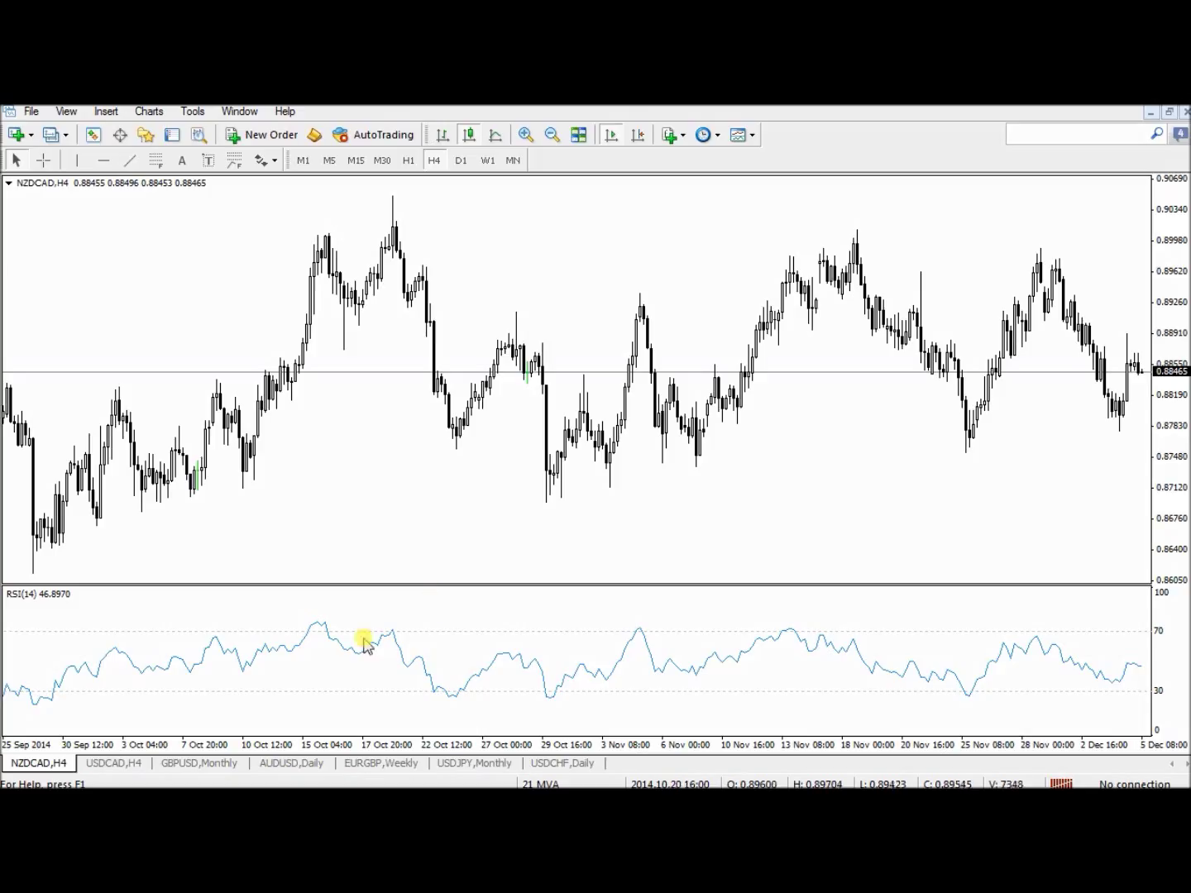
# Open the USDJPY monthly chart and examine the recent RSI peaks near the 70 level with the crosshair
pyautogui.click(484, 763)
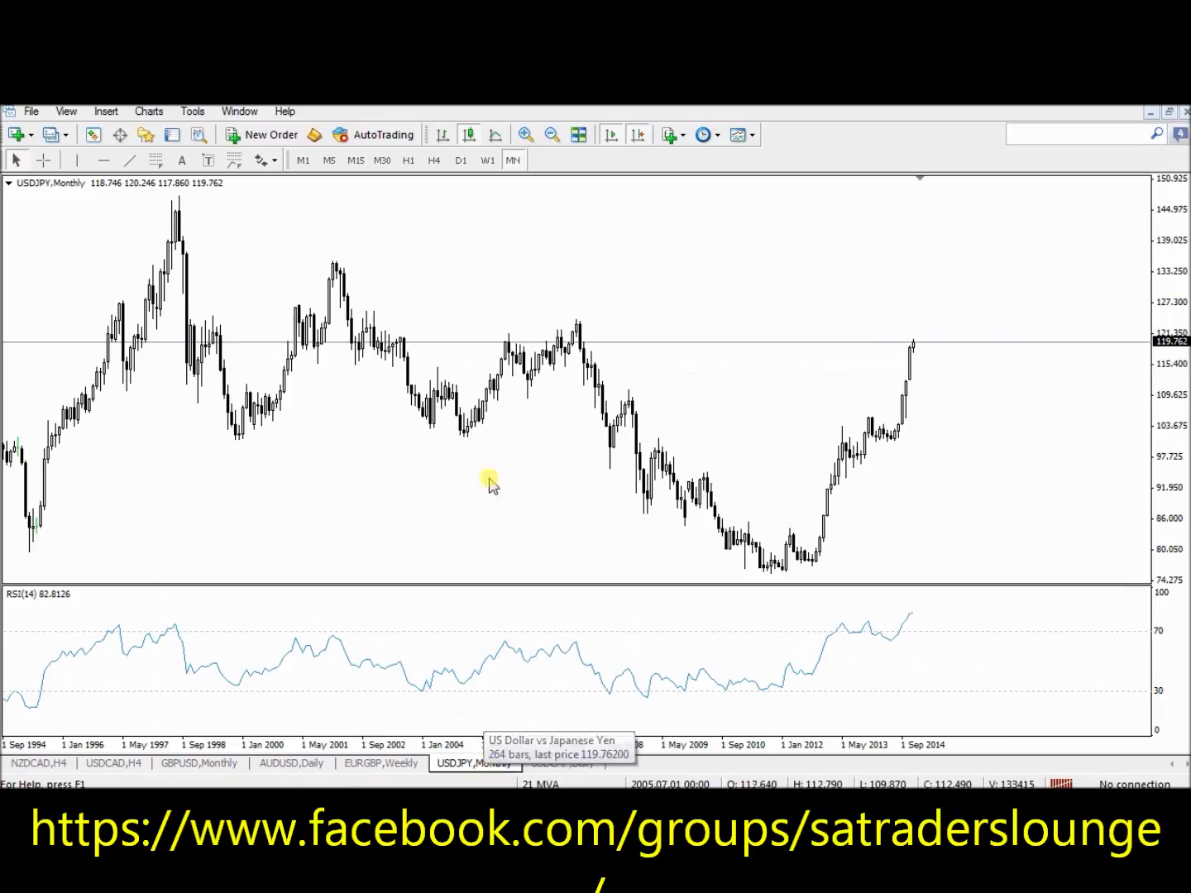
pyautogui.click(43, 159)
pyautogui.moveTo(850, 627)
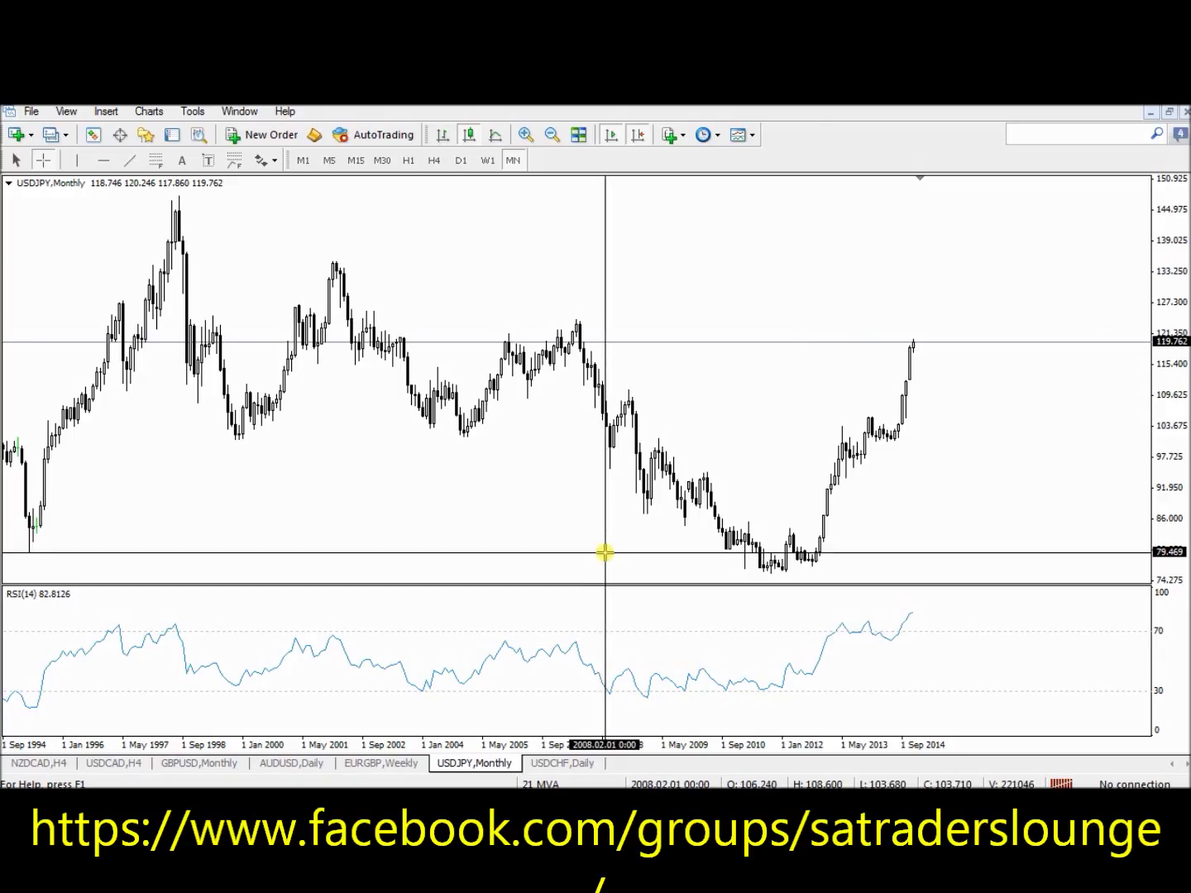
# Return to the NZDCAD chart, set it to the daily timeframe and enable chart shift
pyautogui.click(56, 765)
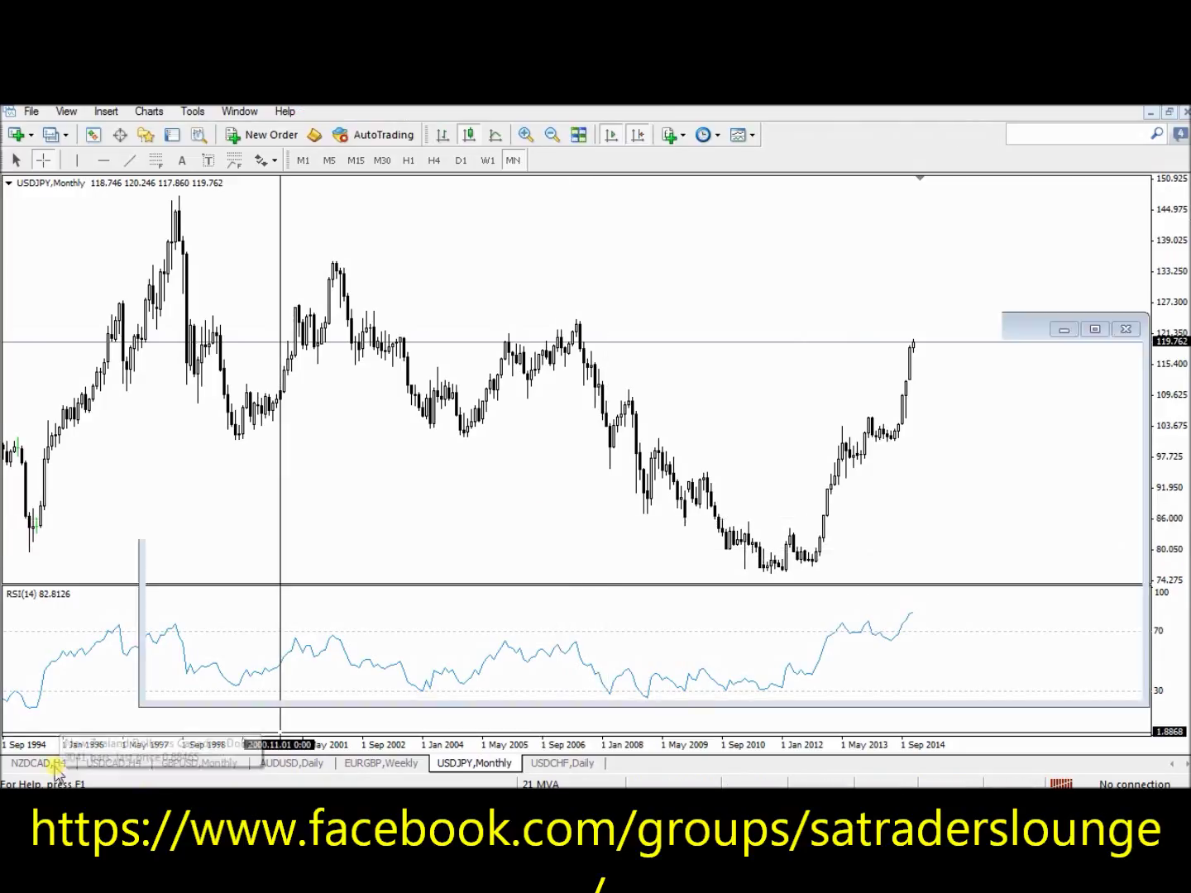
pyautogui.click(487, 160)
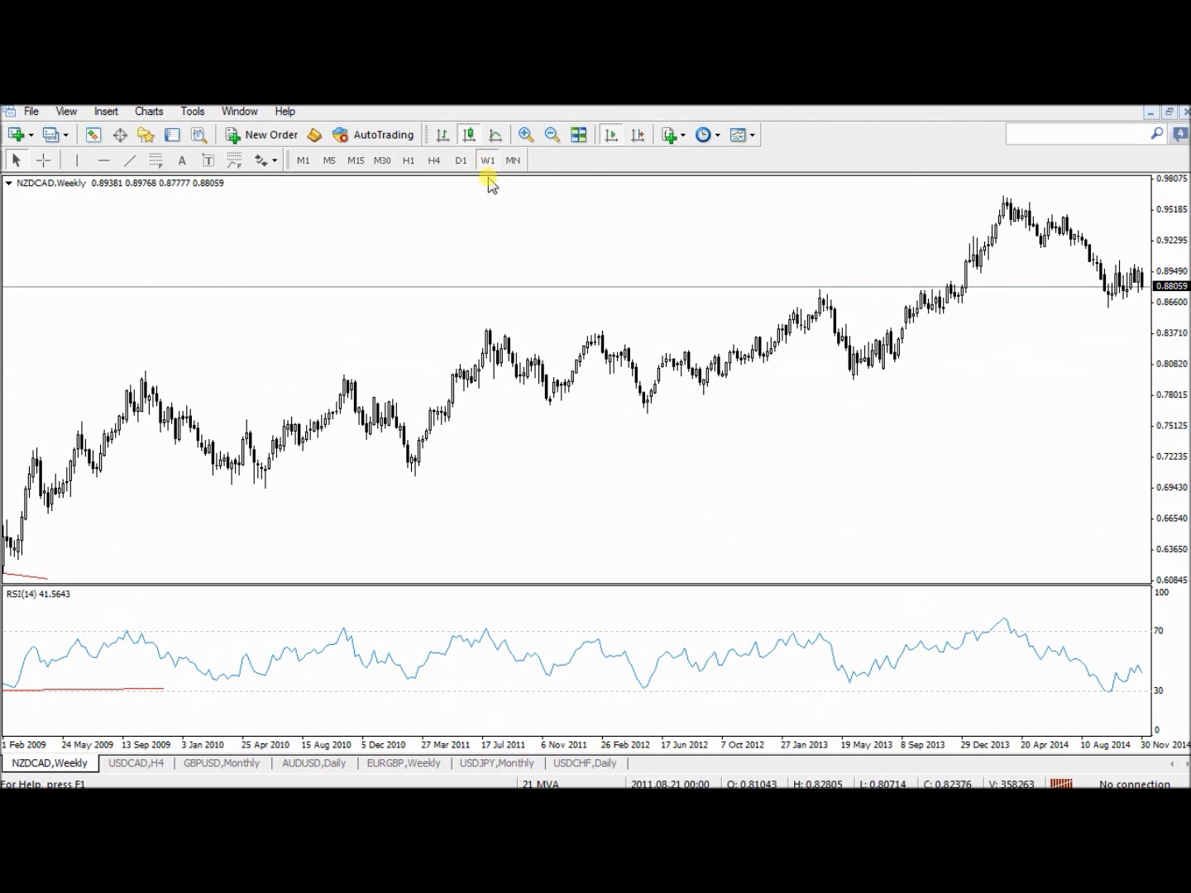
pyautogui.click(458, 162)
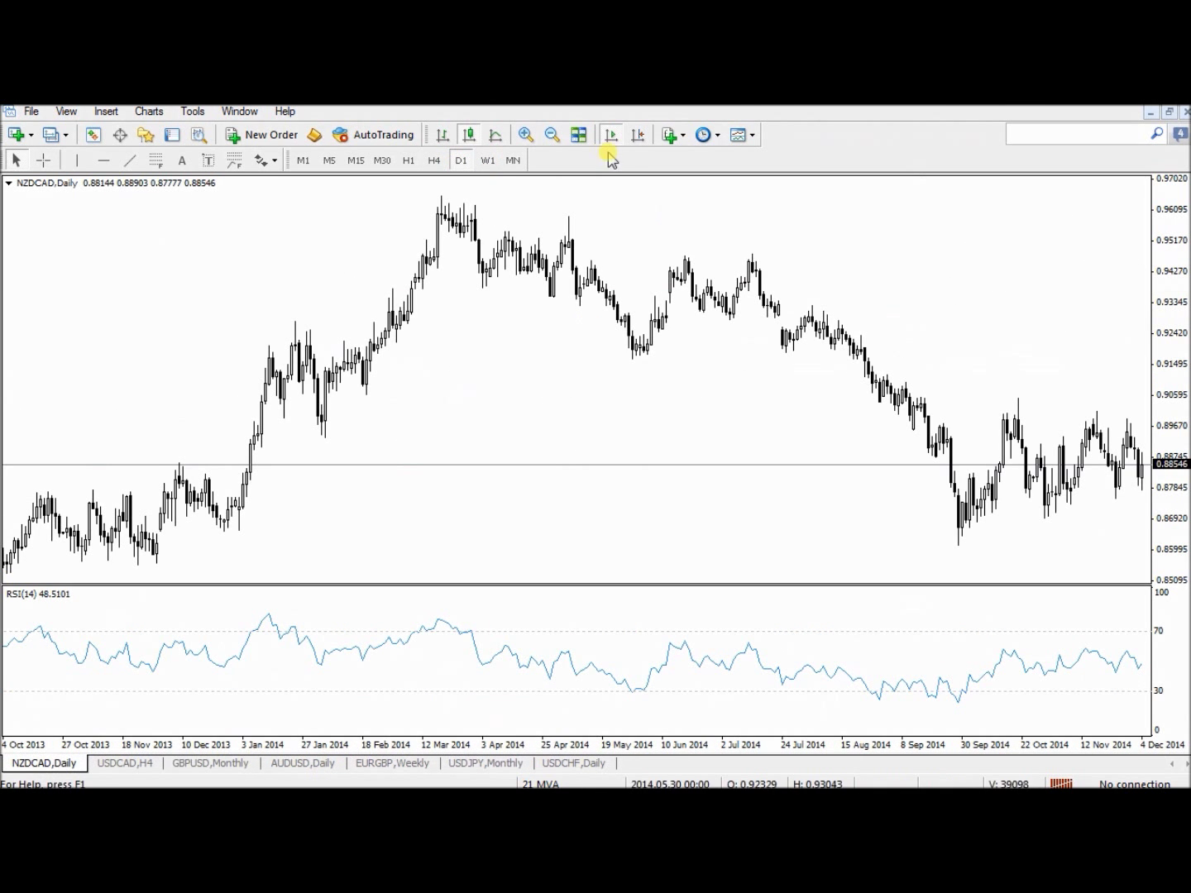
pyautogui.click(636, 137)
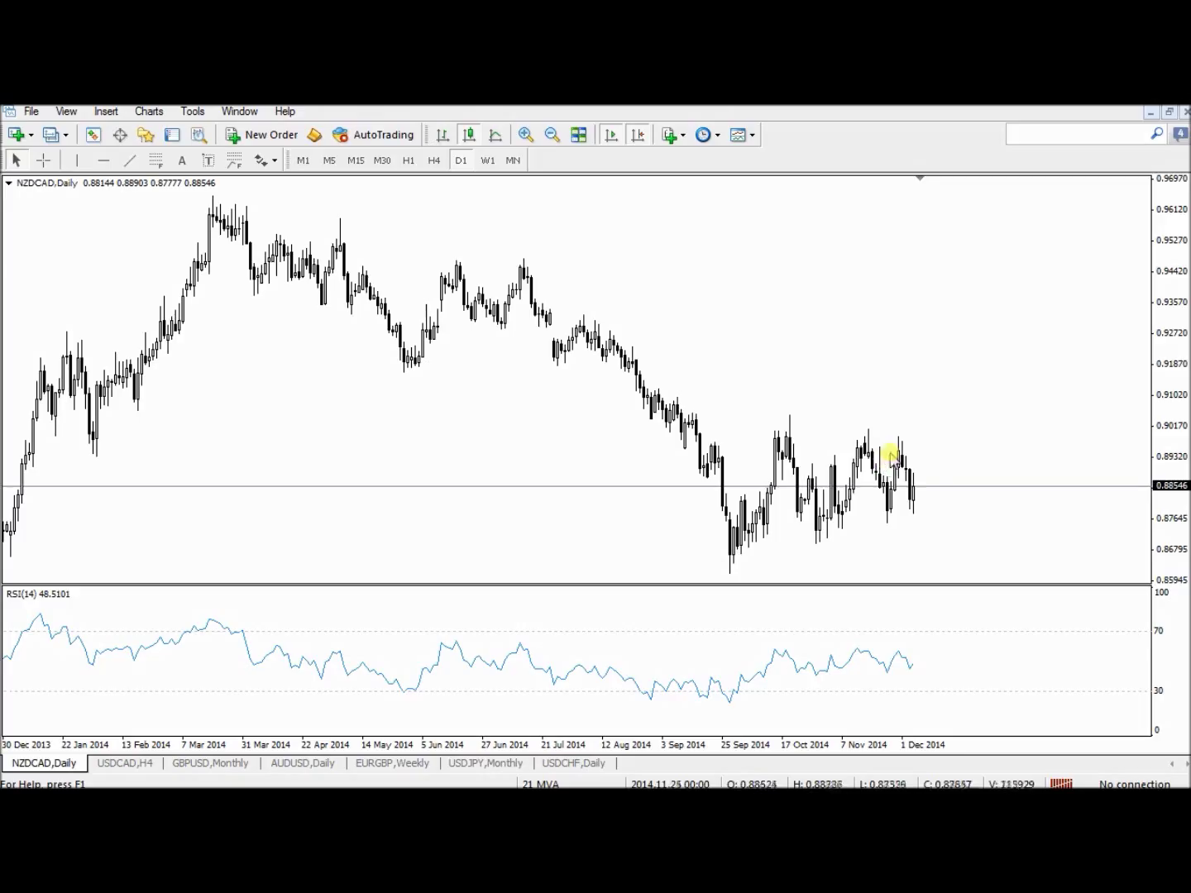
# Compare the NZDCAD price structure on the weekly and H4 timeframes and return to daily
pyautogui.click(488, 162)
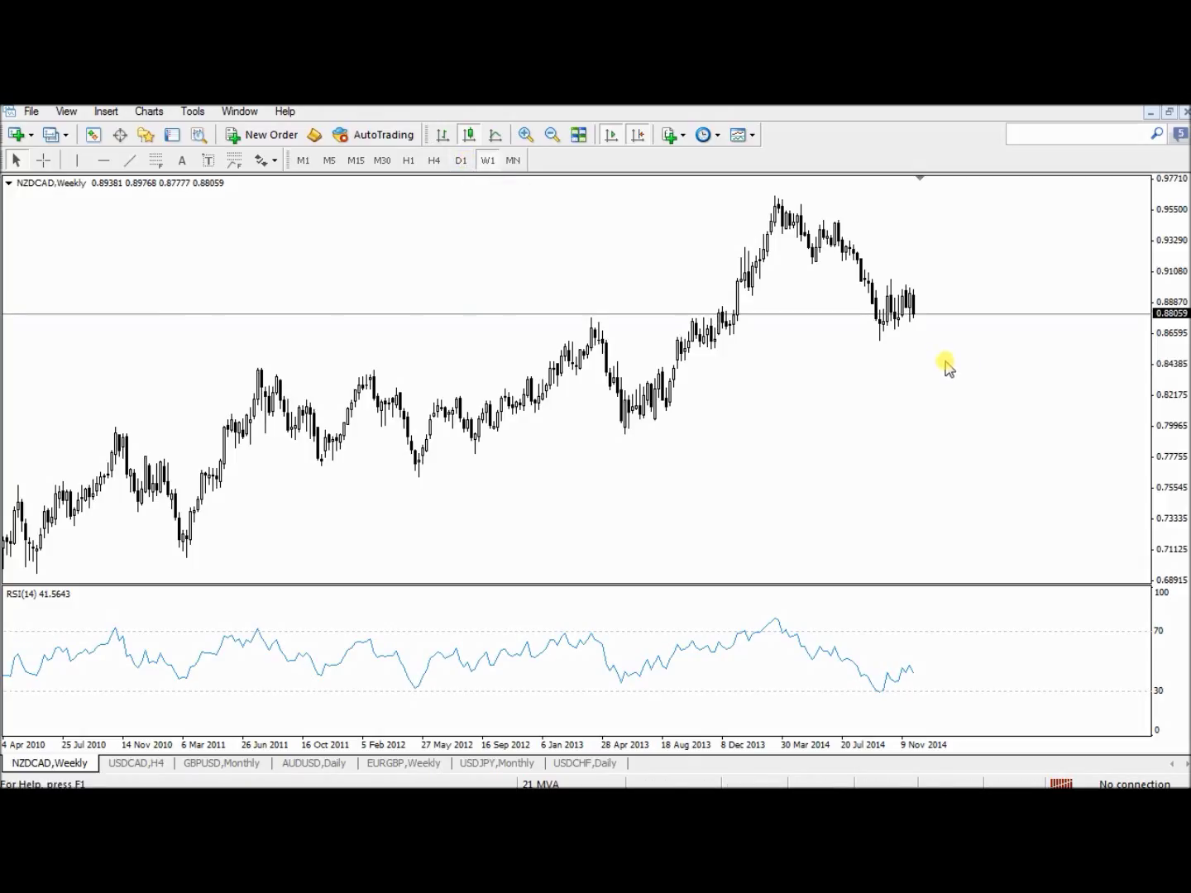
pyautogui.click(436, 160)
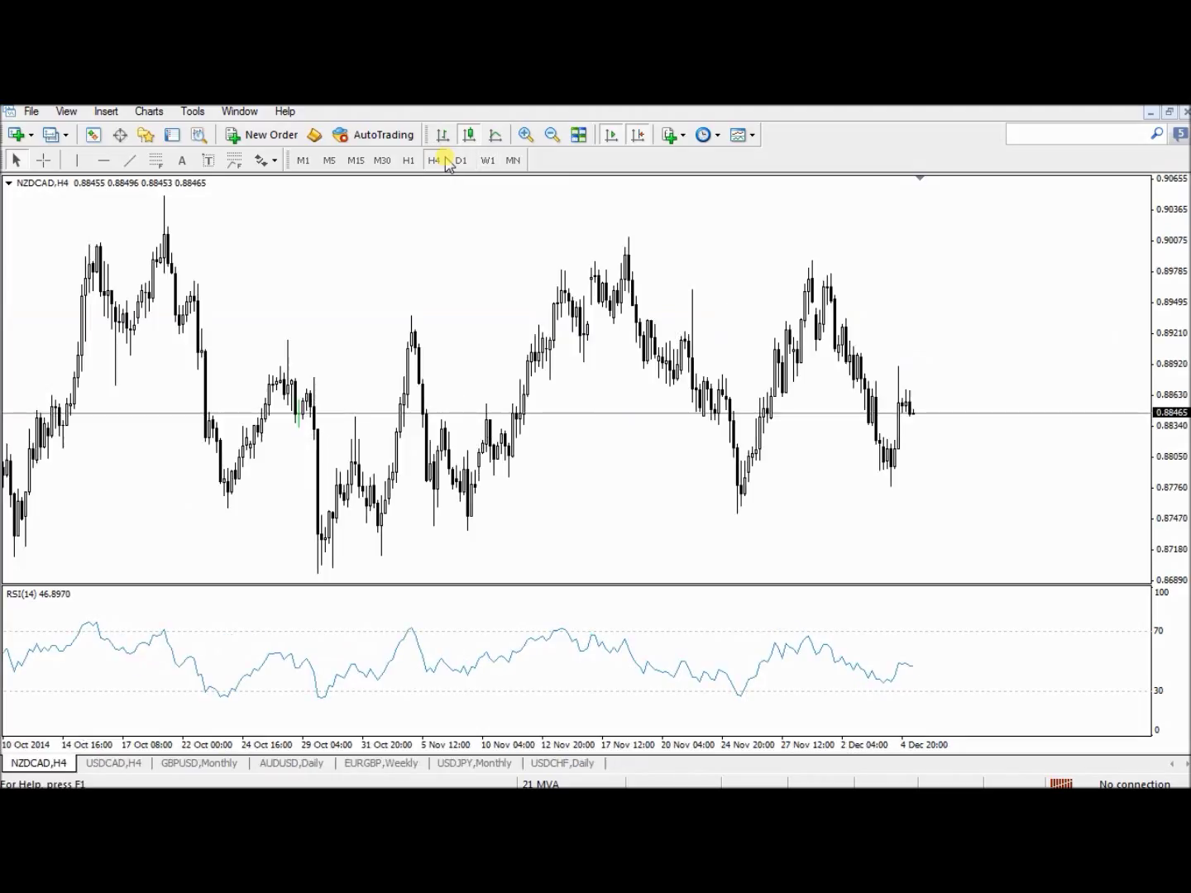
pyautogui.click(463, 161)
# Draw a converging triangle on NZDCAD daily with trendlines over the October–December 2014 highs and under the lows since late September
pyautogui.click(130, 160)
pyautogui.moveTo(789, 411); pyautogui.dragTo(939, 443)
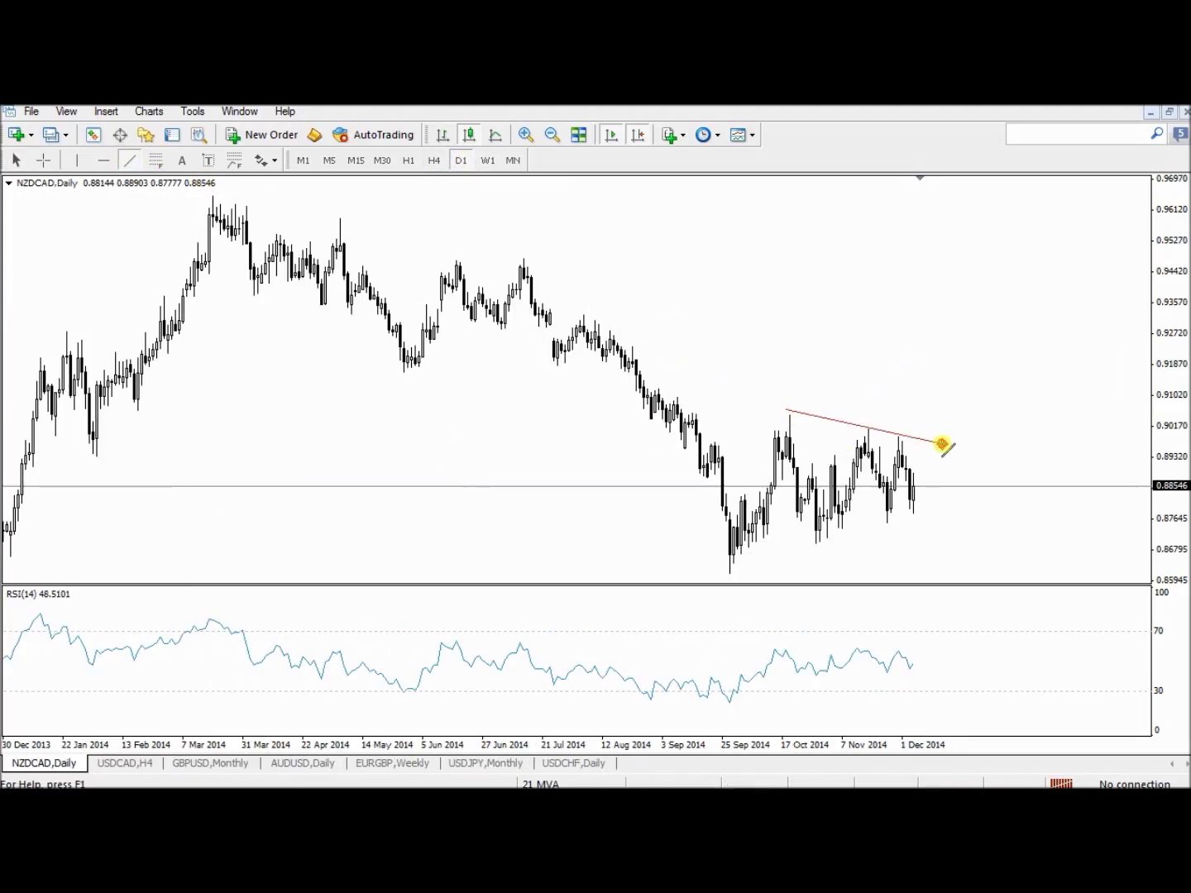
pyautogui.click(129, 160)
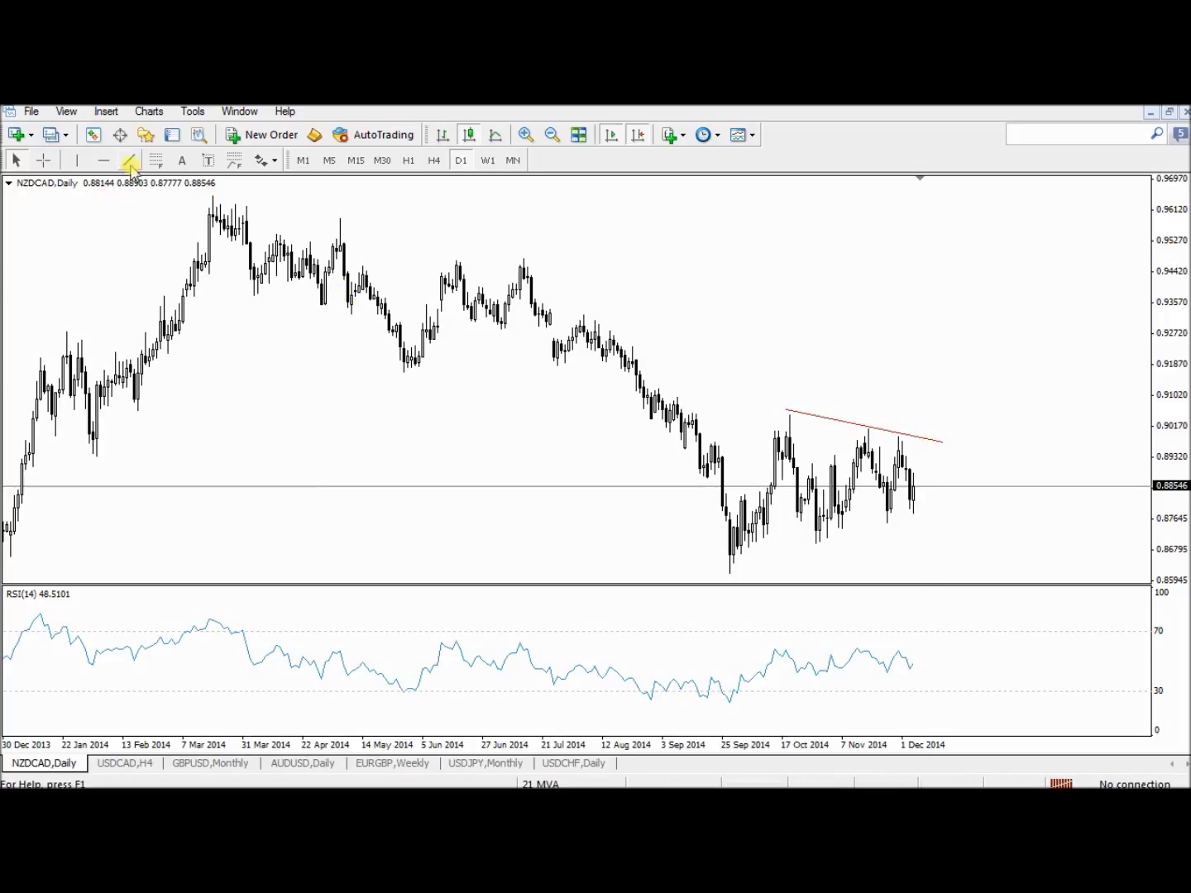
pyautogui.moveTo(731, 571); pyautogui.dragTo(992, 492)
pyautogui.doubleClick(787, 409)
pyautogui.moveTo(787, 411)
pyautogui.mouseDown()
pyautogui.moveTo(824, 420)
pyautogui.moveTo(790, 420)
pyautogui.mouseUp()
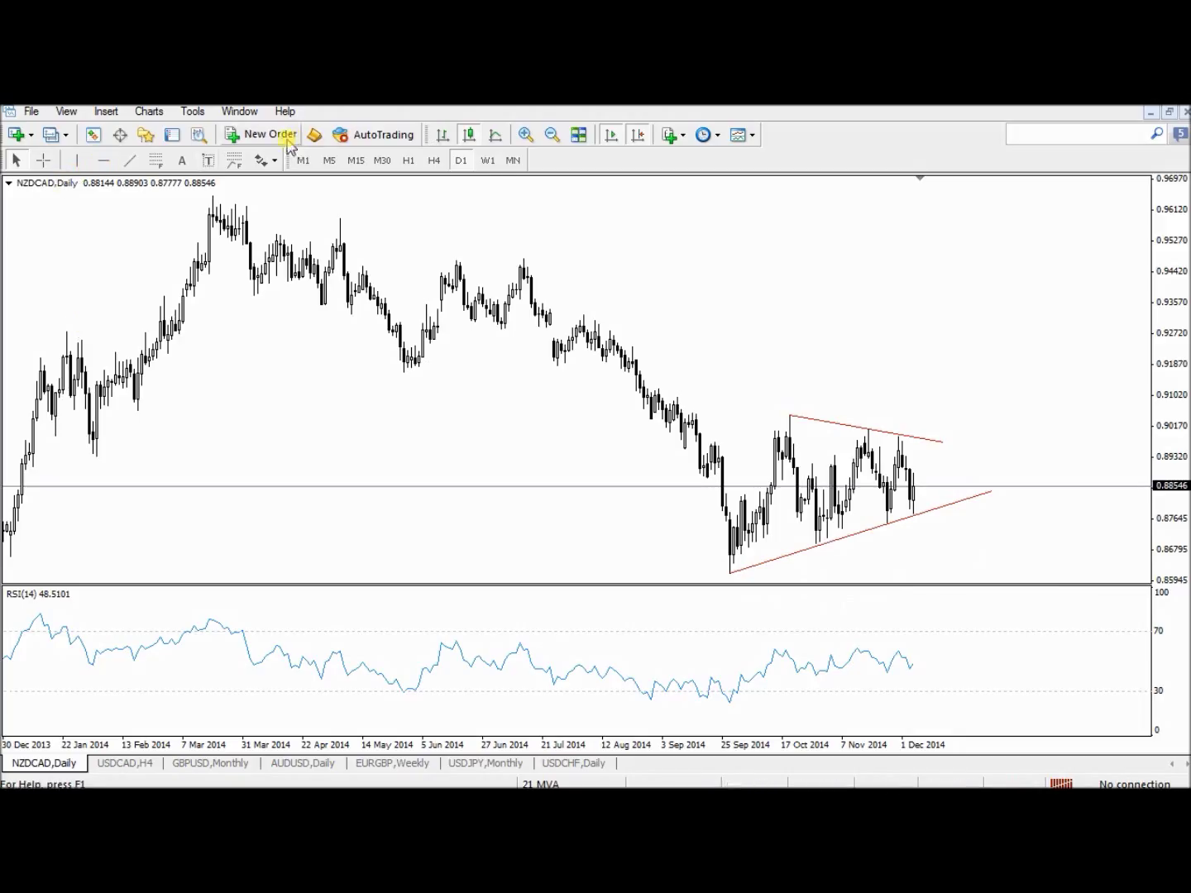
# Place horizontal lines at 58.75 and 39.375 in the RSI window of the NZDCAD daily chart
pyautogui.click(526, 134)
pyautogui.click(104, 160)
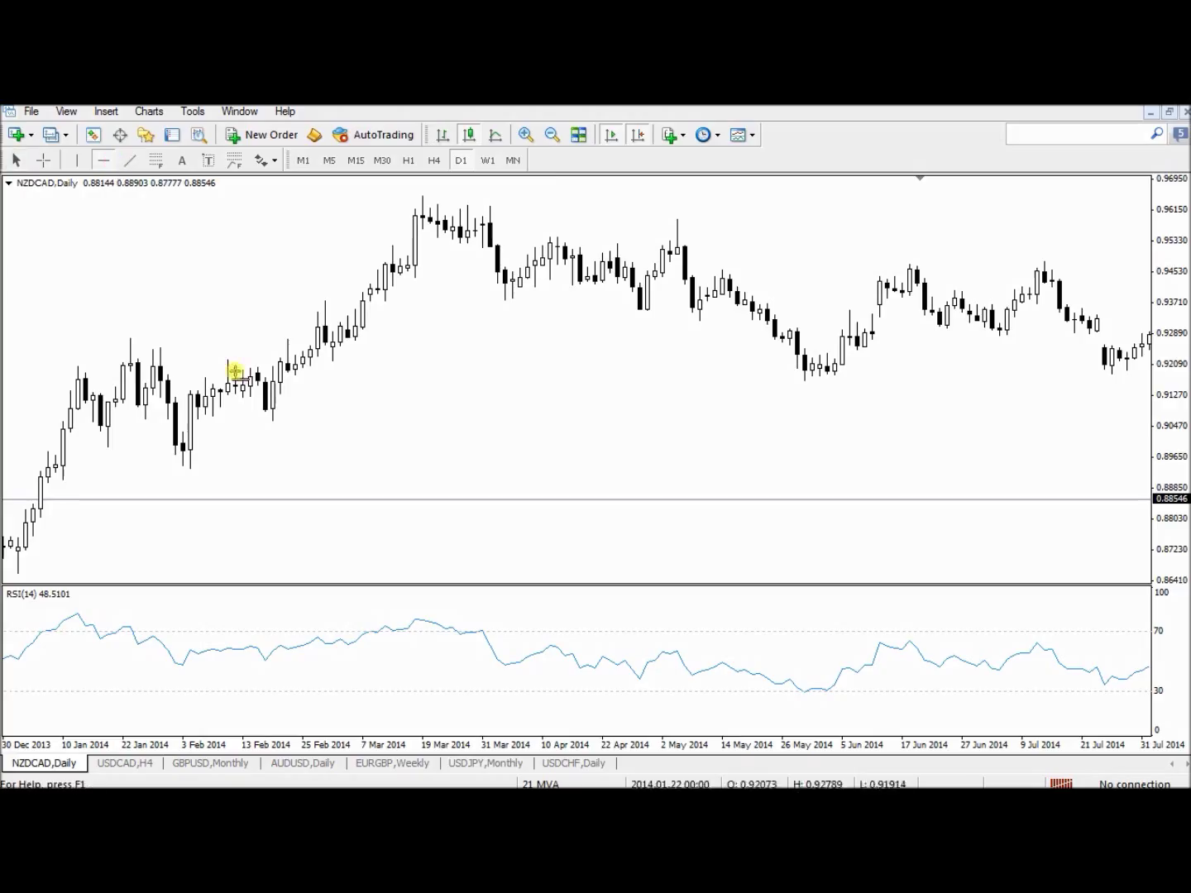
pyautogui.click(610, 134)
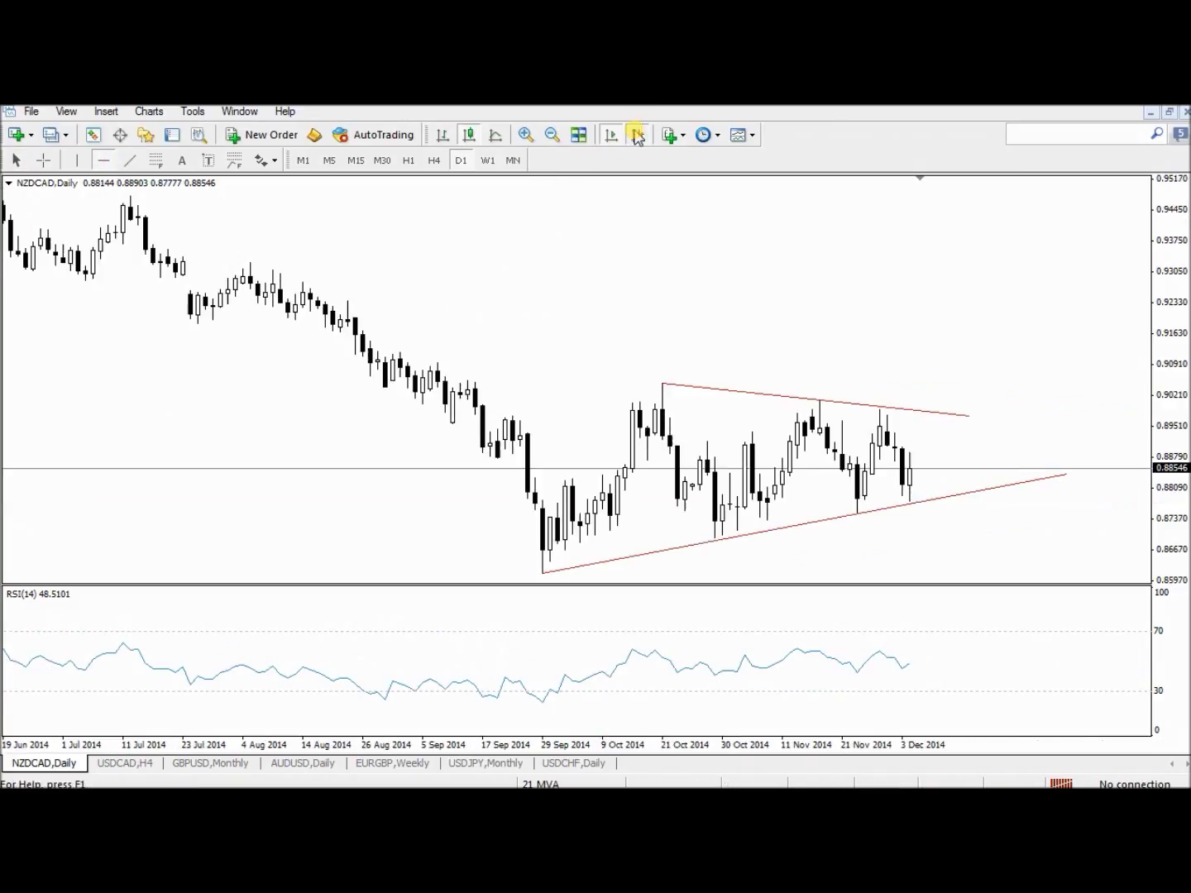
pyautogui.moveTo(445, 639); pyautogui.dragTo(446, 648)
pyautogui.click(103, 160)
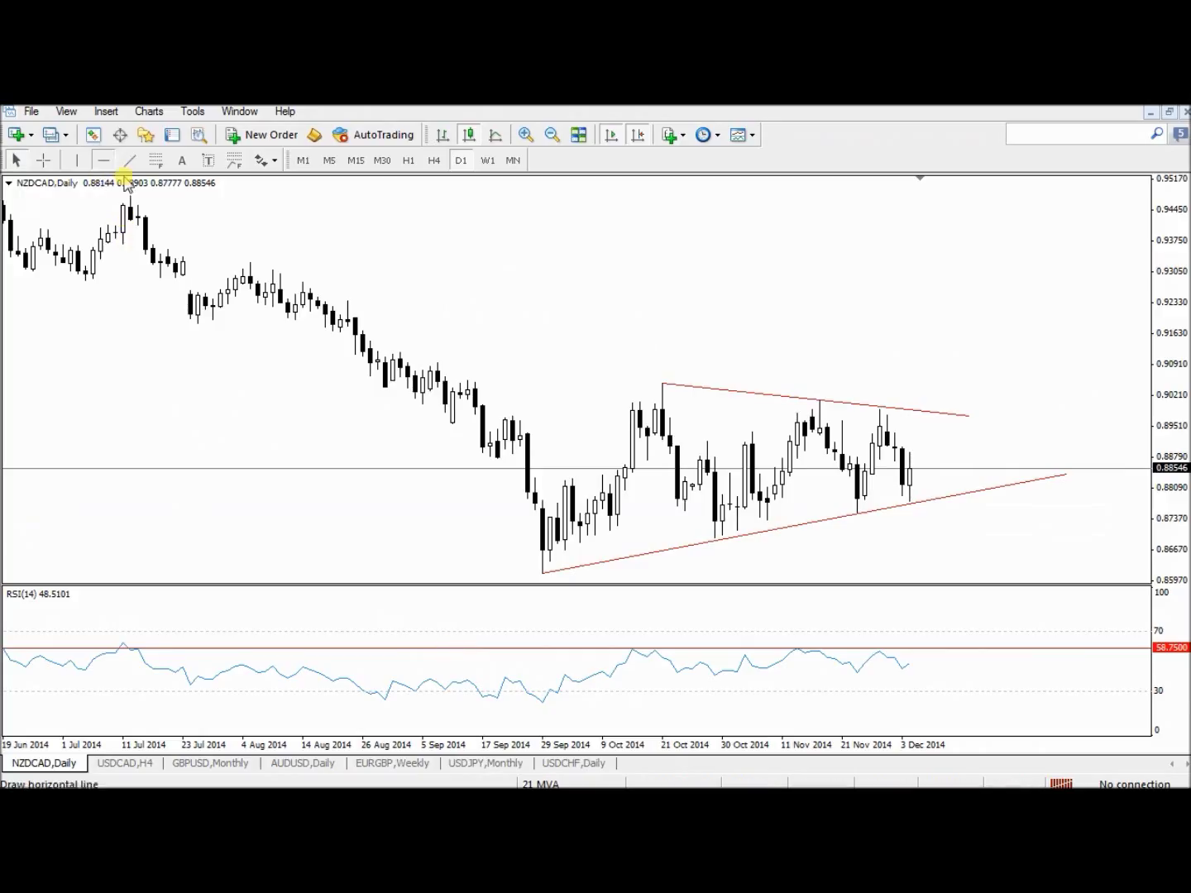
pyautogui.click(827, 680)
pyautogui.moveTo(827, 680); pyautogui.dragTo(827, 676)
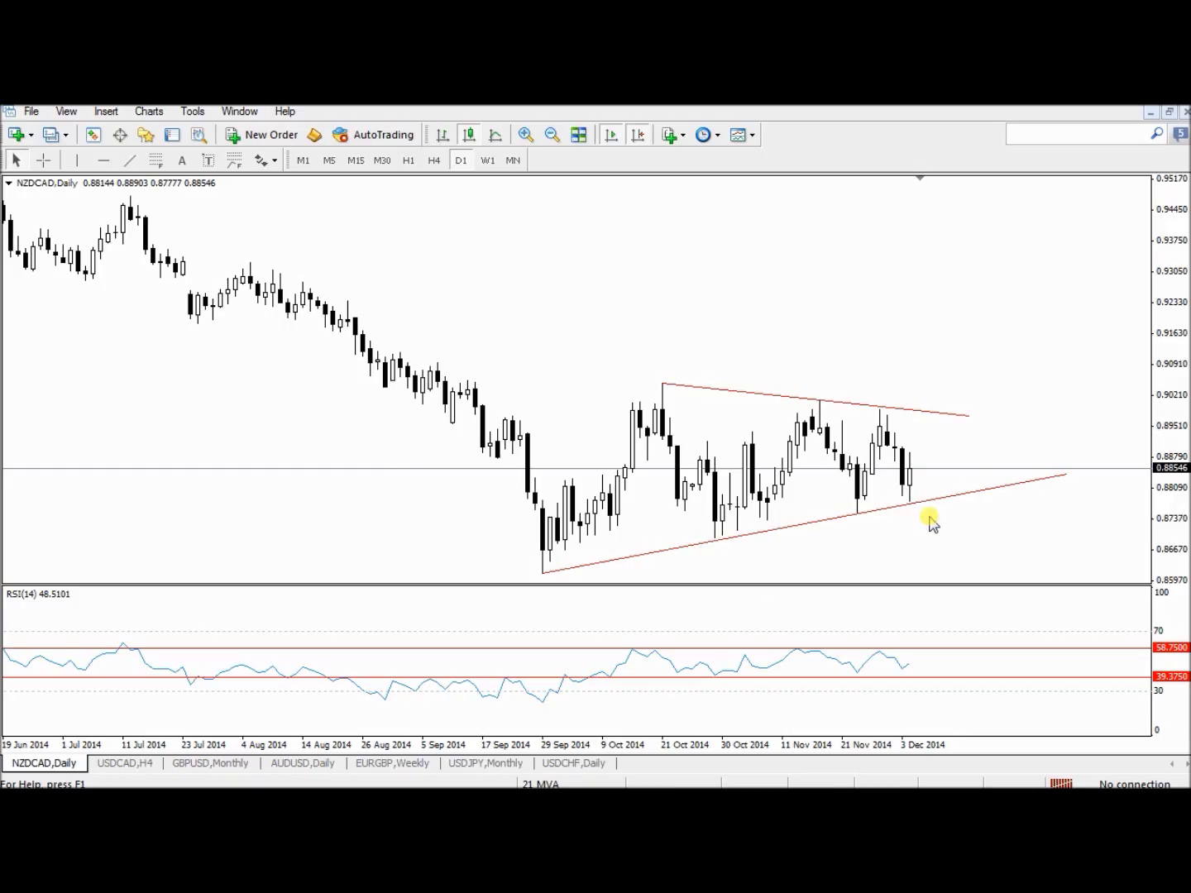
# Set the NZDCAD chart to H4 and delete both horizontal lines from its RSI window
pyautogui.click(111, 766)
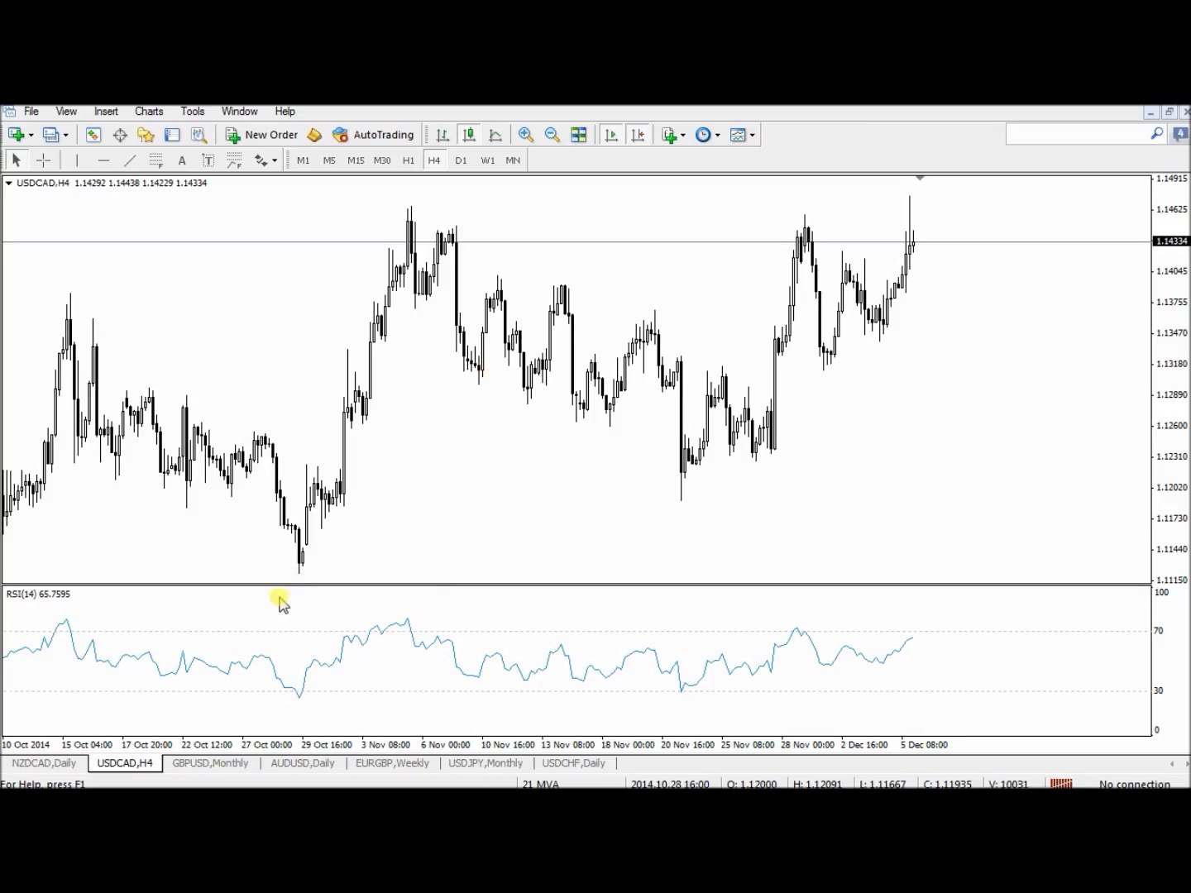
pyautogui.click(79, 764)
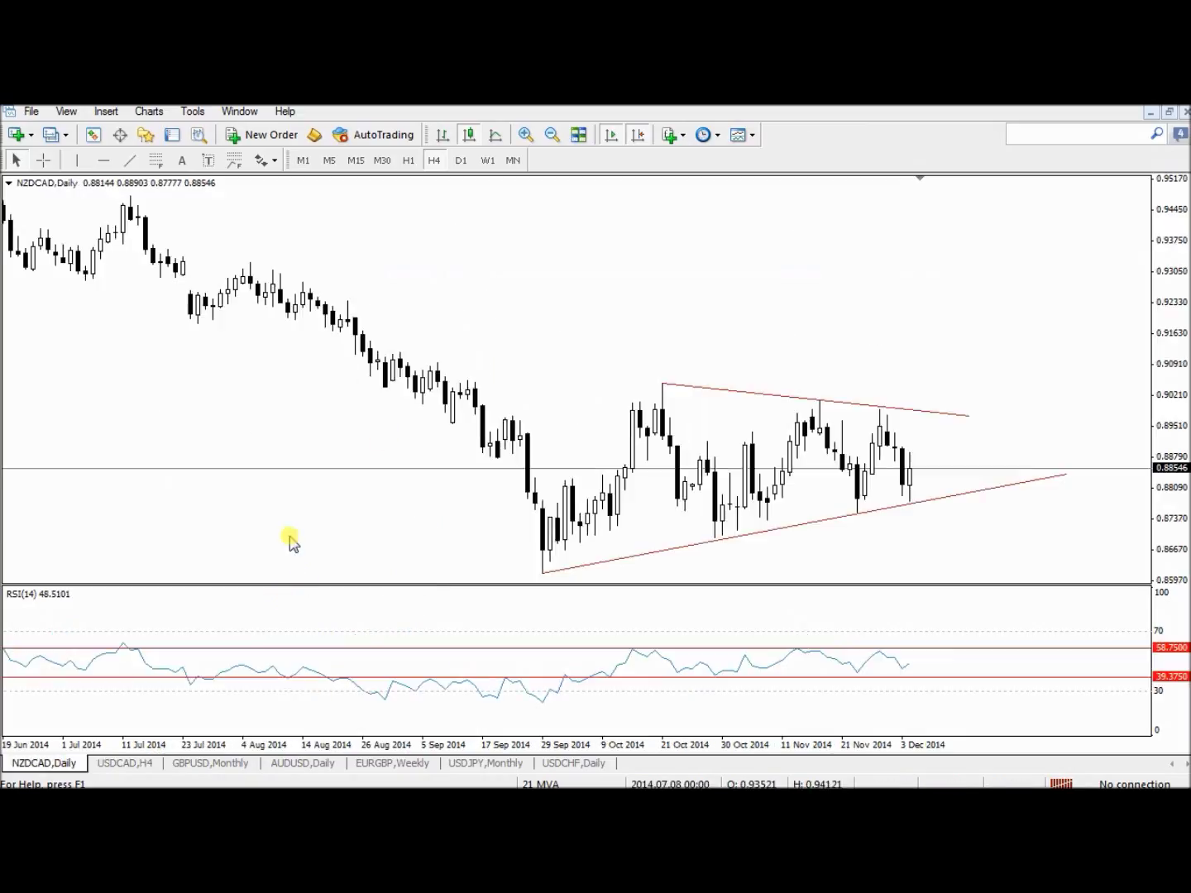
pyautogui.click(436, 160)
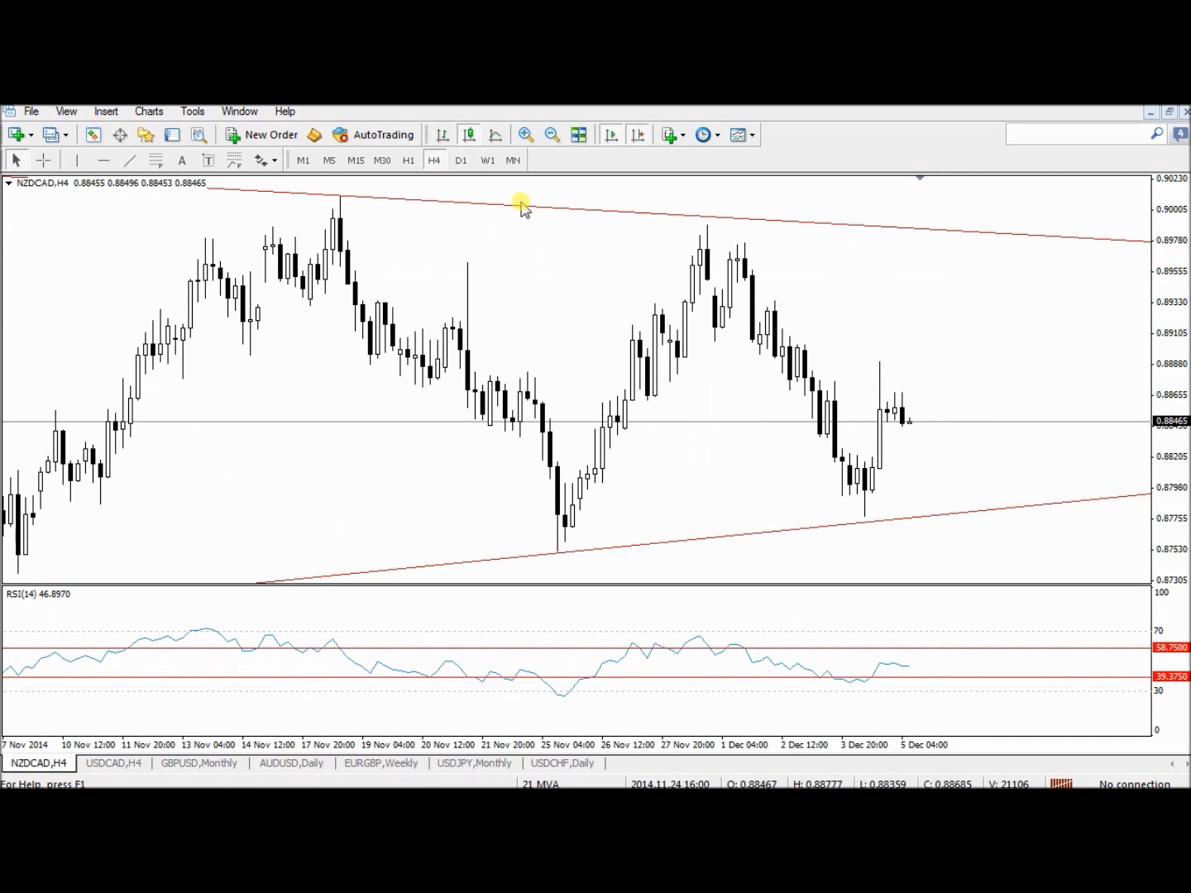
pyautogui.doubleClick(528, 649)
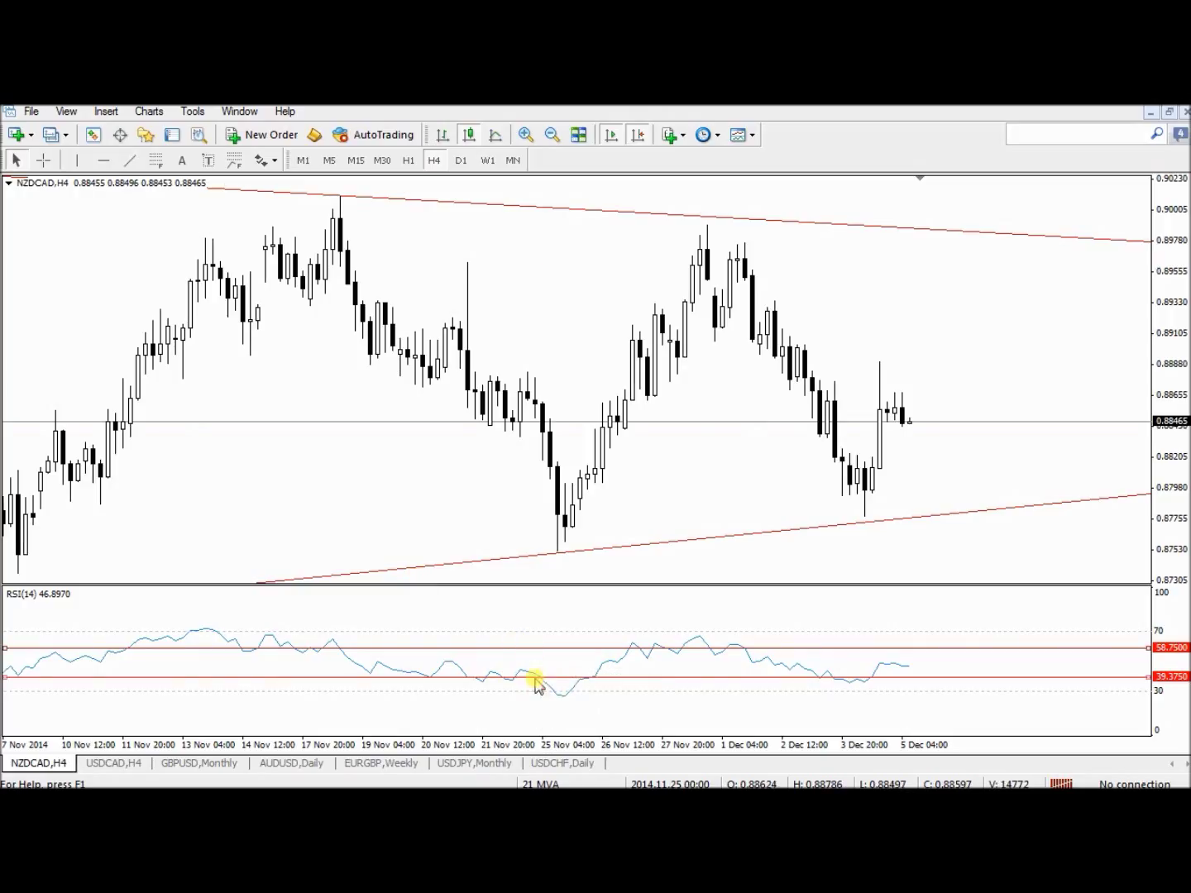
pyautogui.press('Delete')
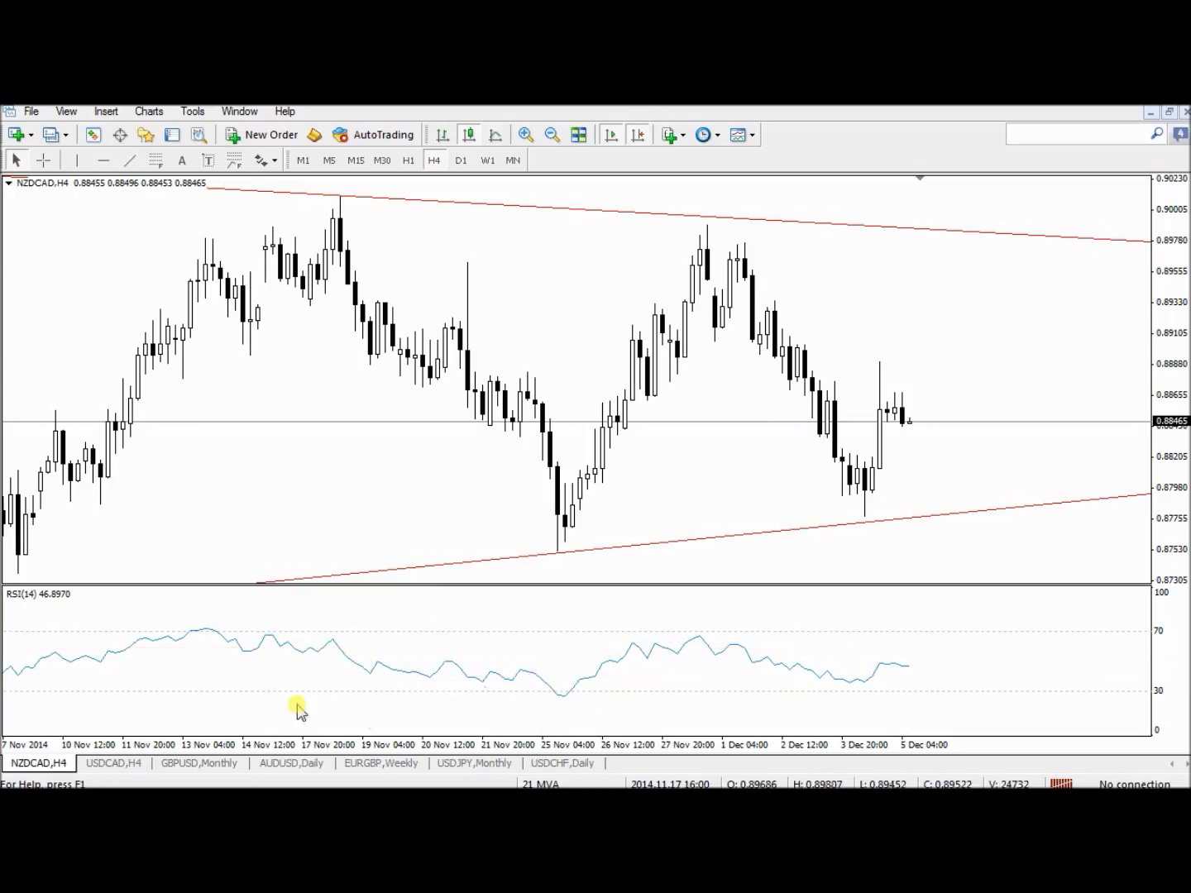
# Look at the RSI and Stochastic indicators on the AUDUSD daily chart and glance at the GBPUSD chart
pyautogui.click(289, 762)
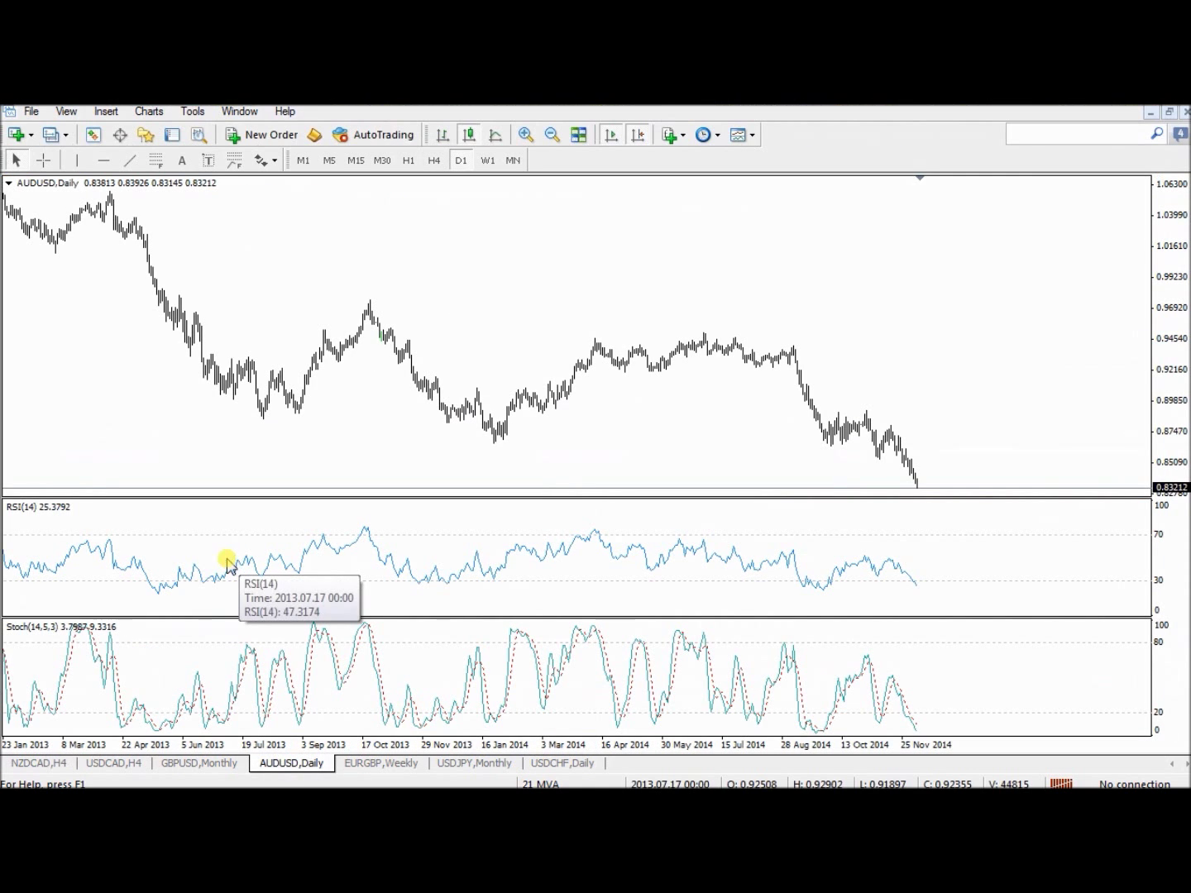
pyautogui.click(213, 764)
pyautogui.click(265, 764)
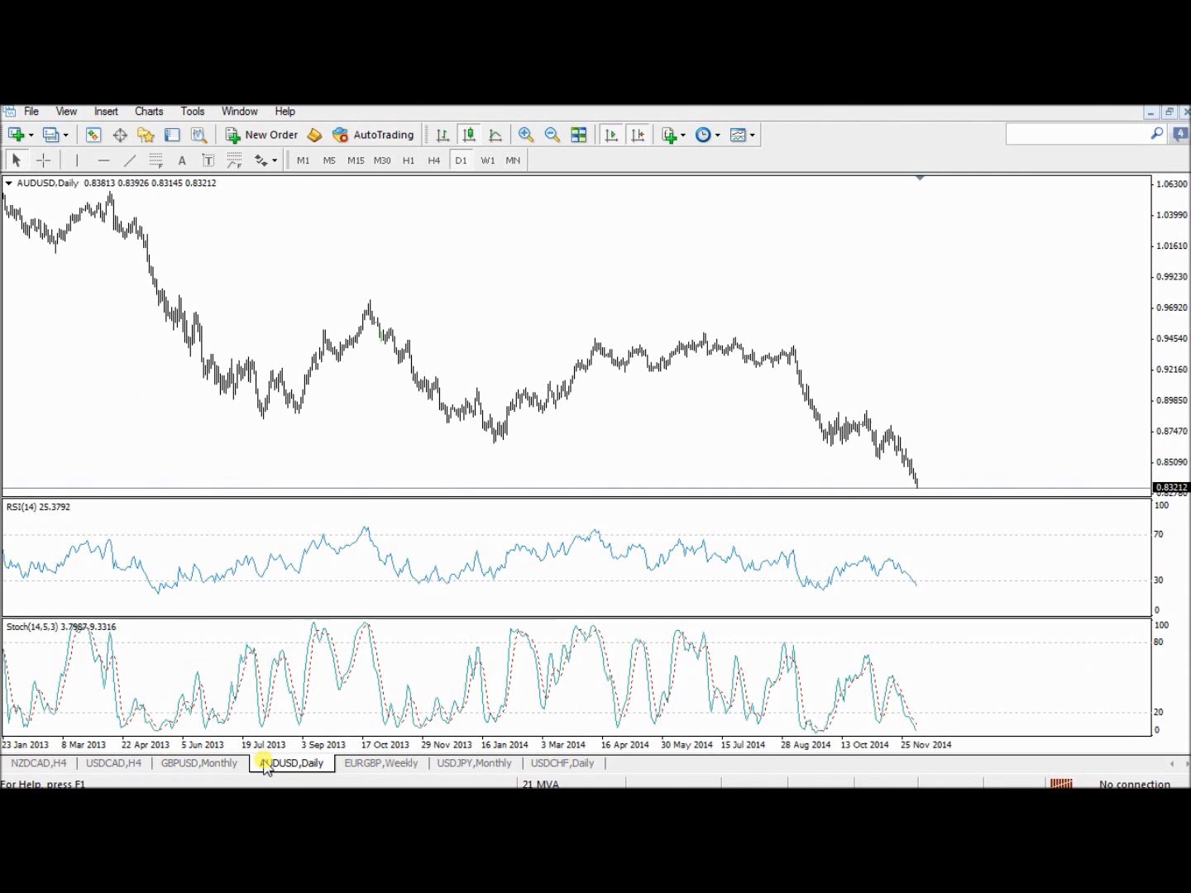
# Remove the RSI indicator from the AUDUSD daily chart, keep the Stochastic Oscillator and enlarge its indicator window
pyautogui.click(376, 763)
pyautogui.click(455, 767)
pyautogui.click(563, 764)
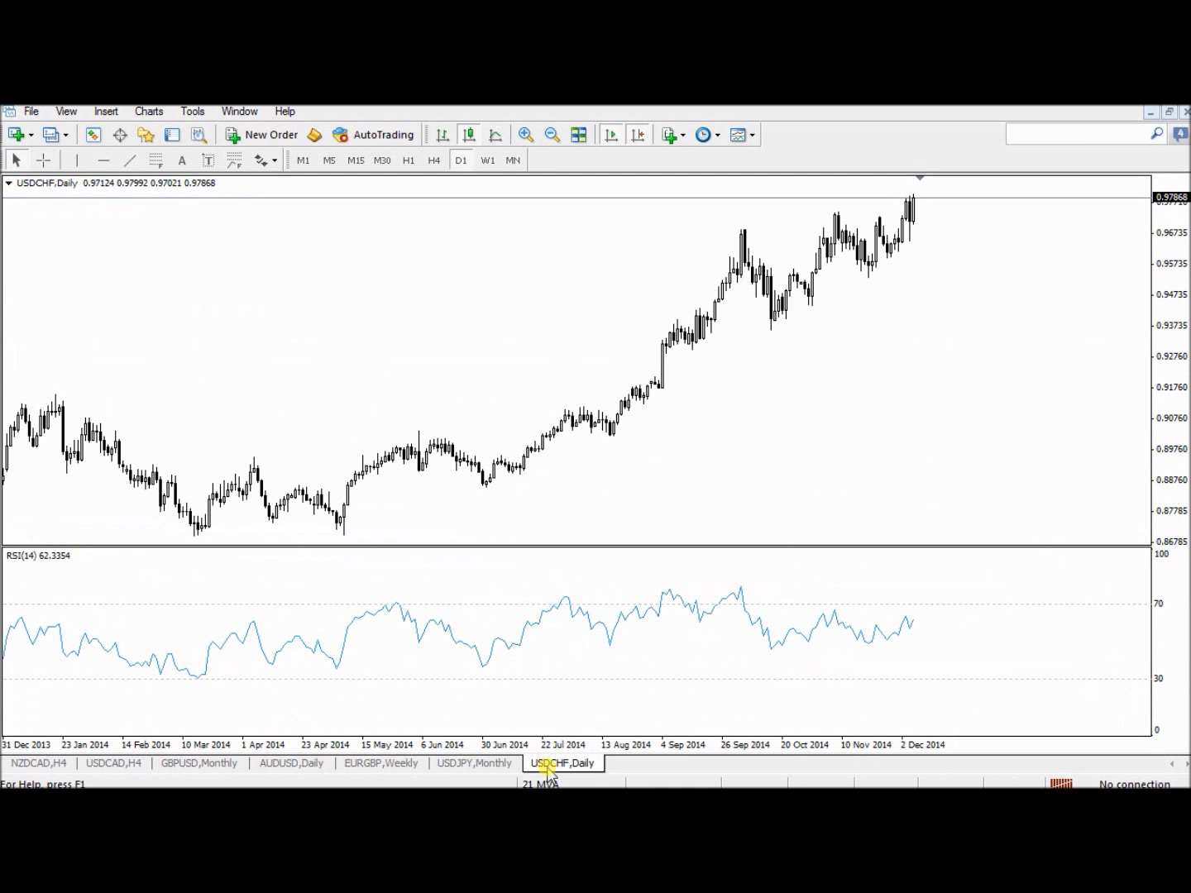
pyautogui.click(314, 766)
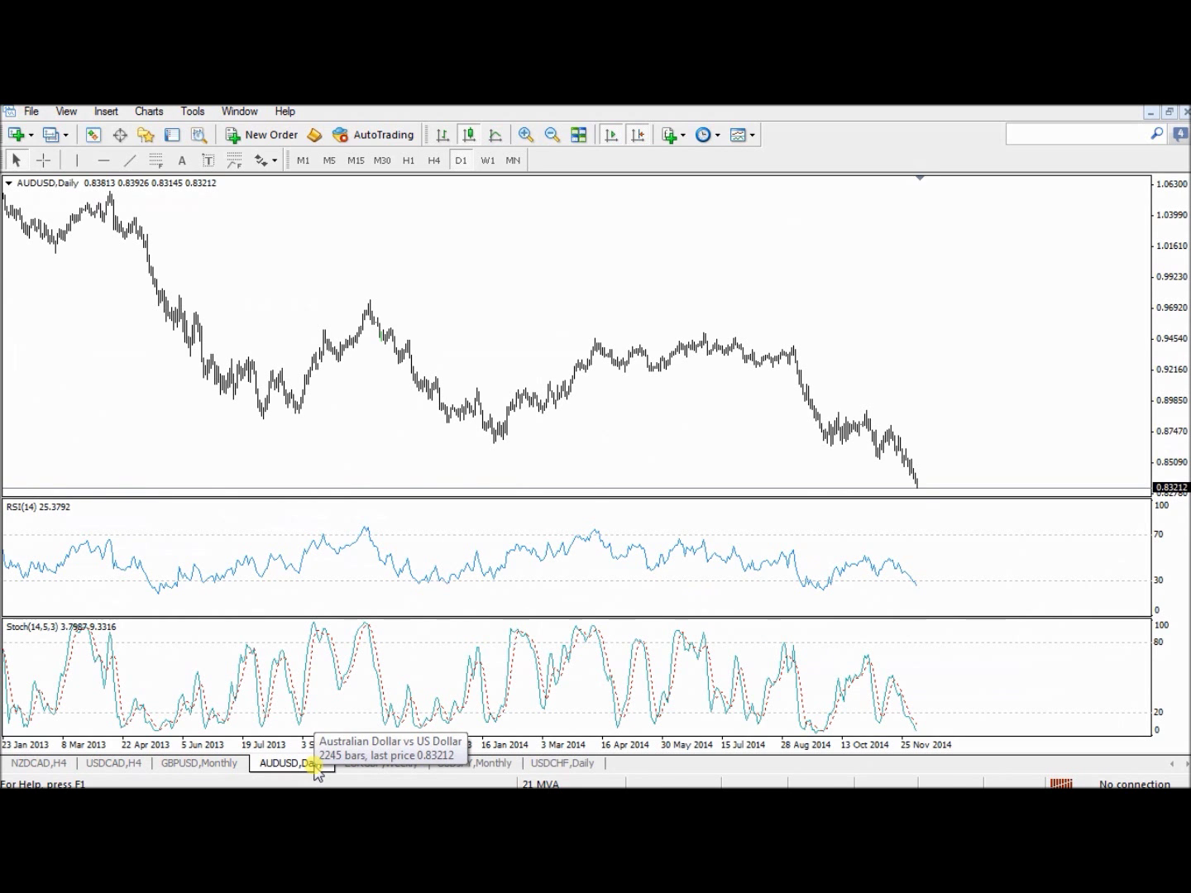
pyautogui.rightClick(87, 332)
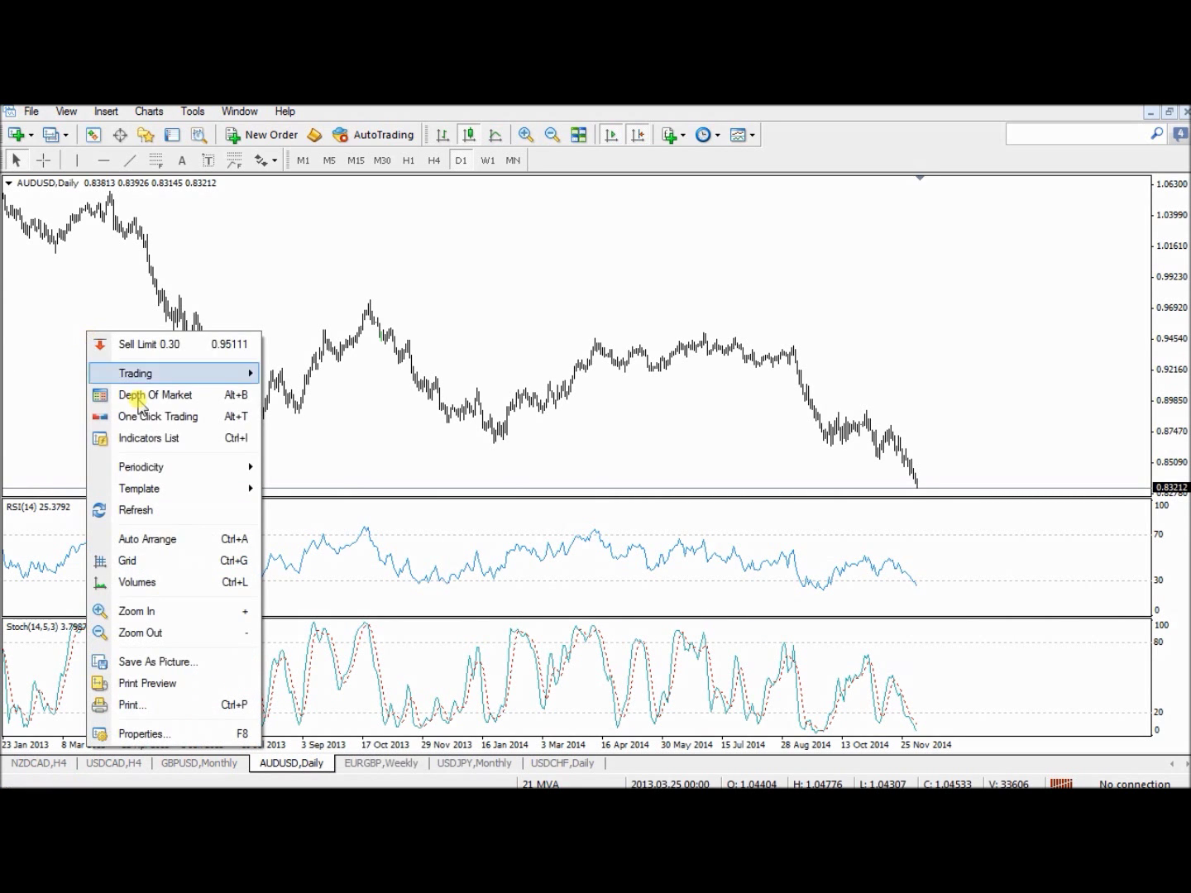
pyautogui.click(159, 438)
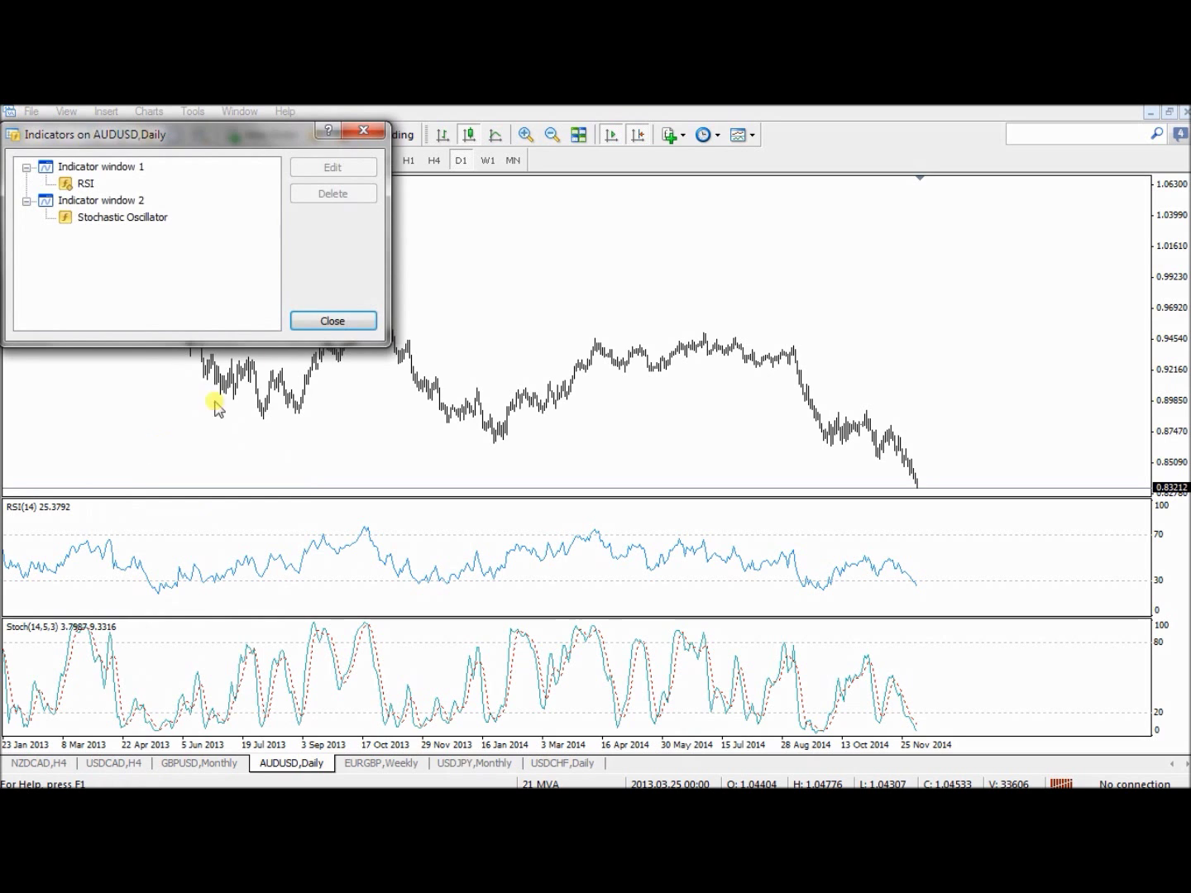
pyautogui.click(96, 183)
pyautogui.click(352, 194)
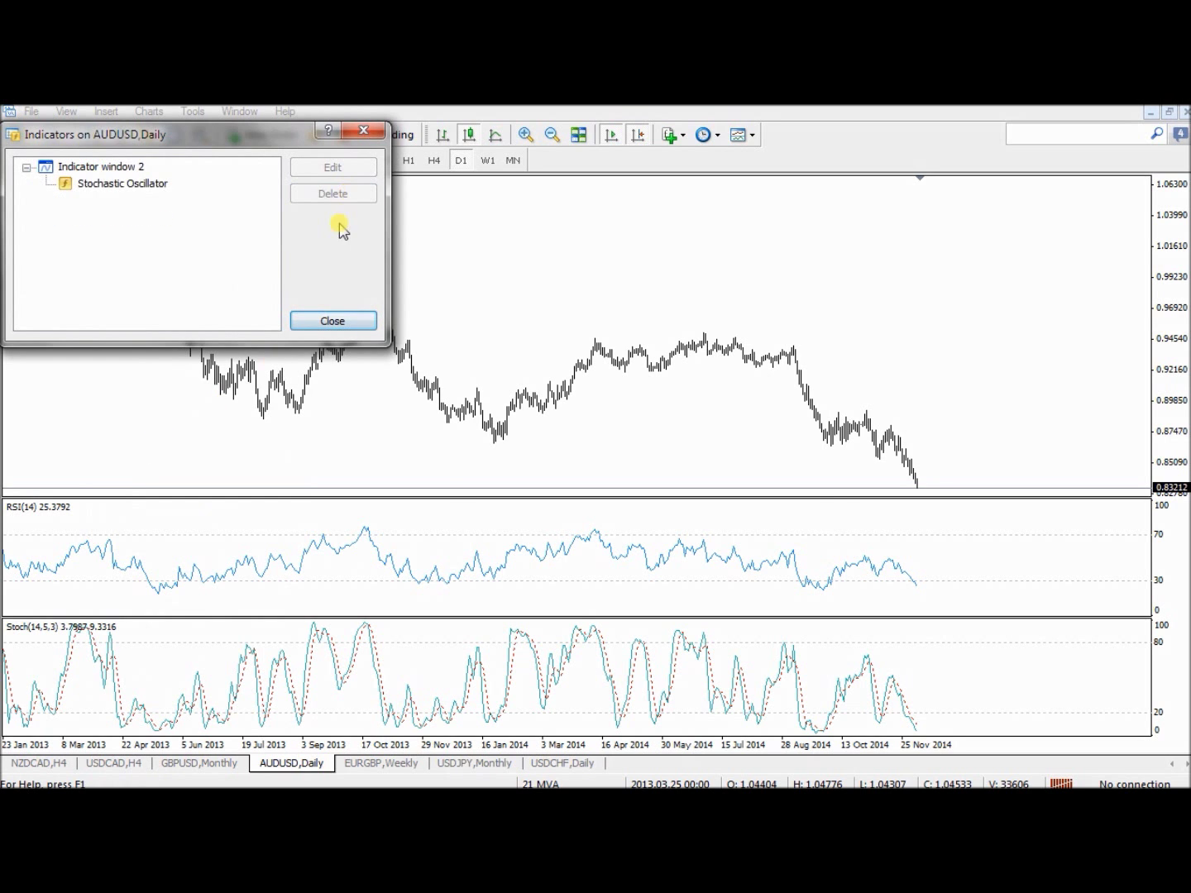
pyautogui.click(335, 321)
pyautogui.moveTo(436, 582); pyautogui.dragTo(444, 530)
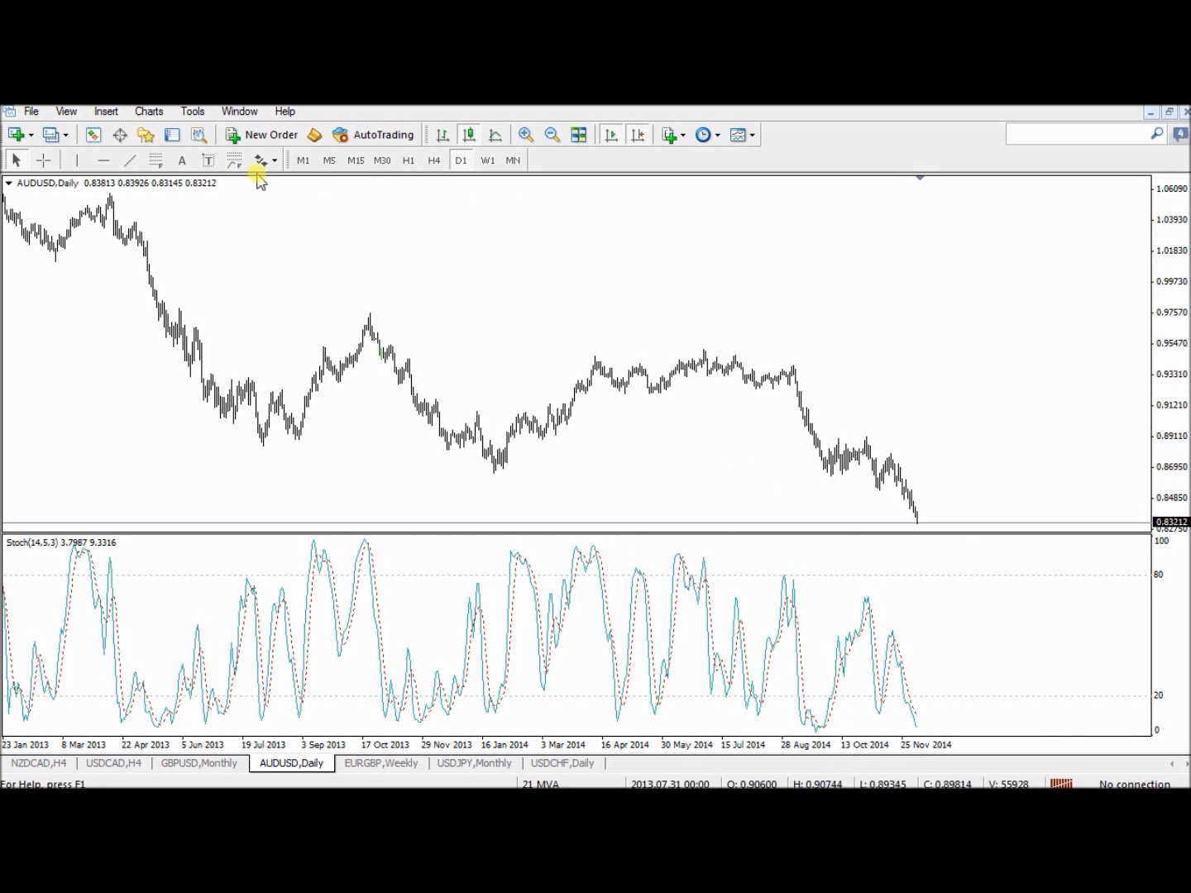
# Draw falling trendlines on AUDUSD weekly from the mid-2011 and April 2013 highs and compare price with the Stochastic peaks
pyautogui.click(526, 136)
pyautogui.click(637, 137)
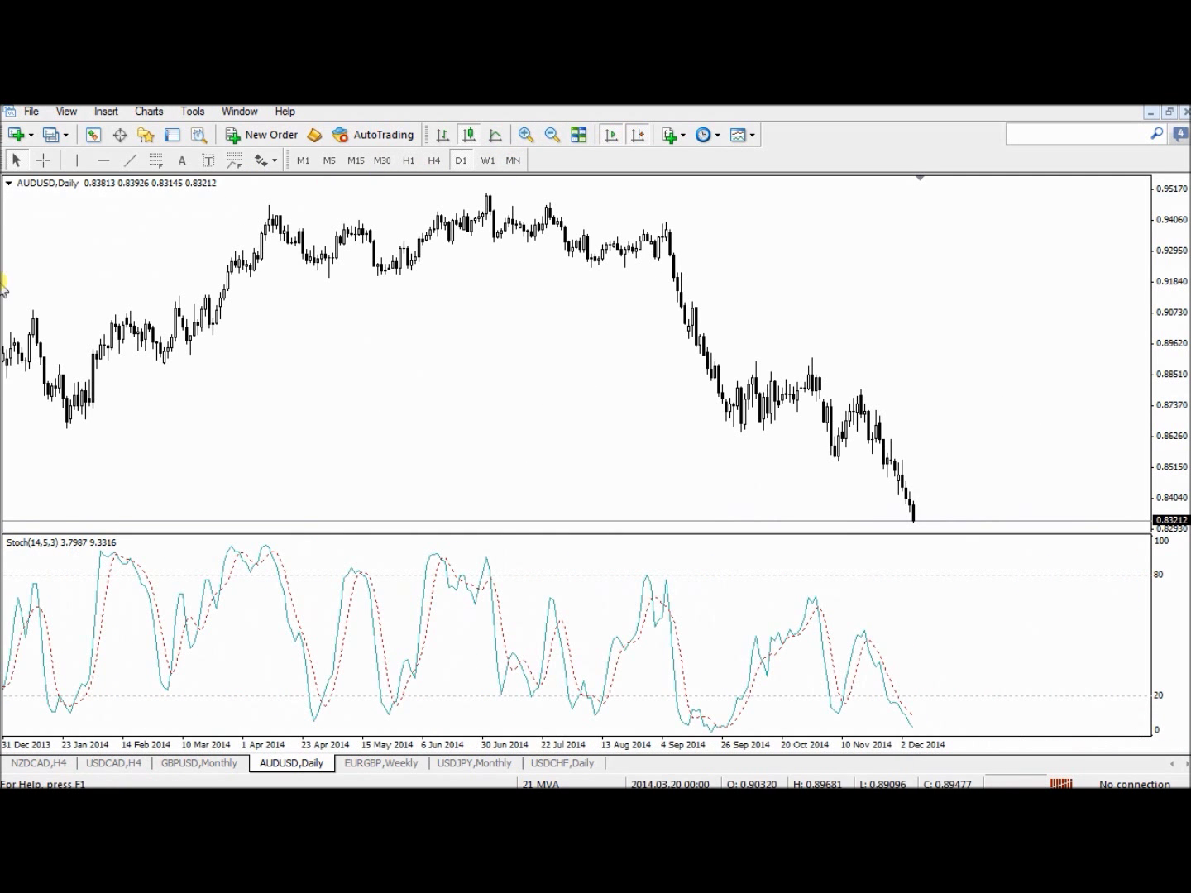
pyautogui.click(487, 161)
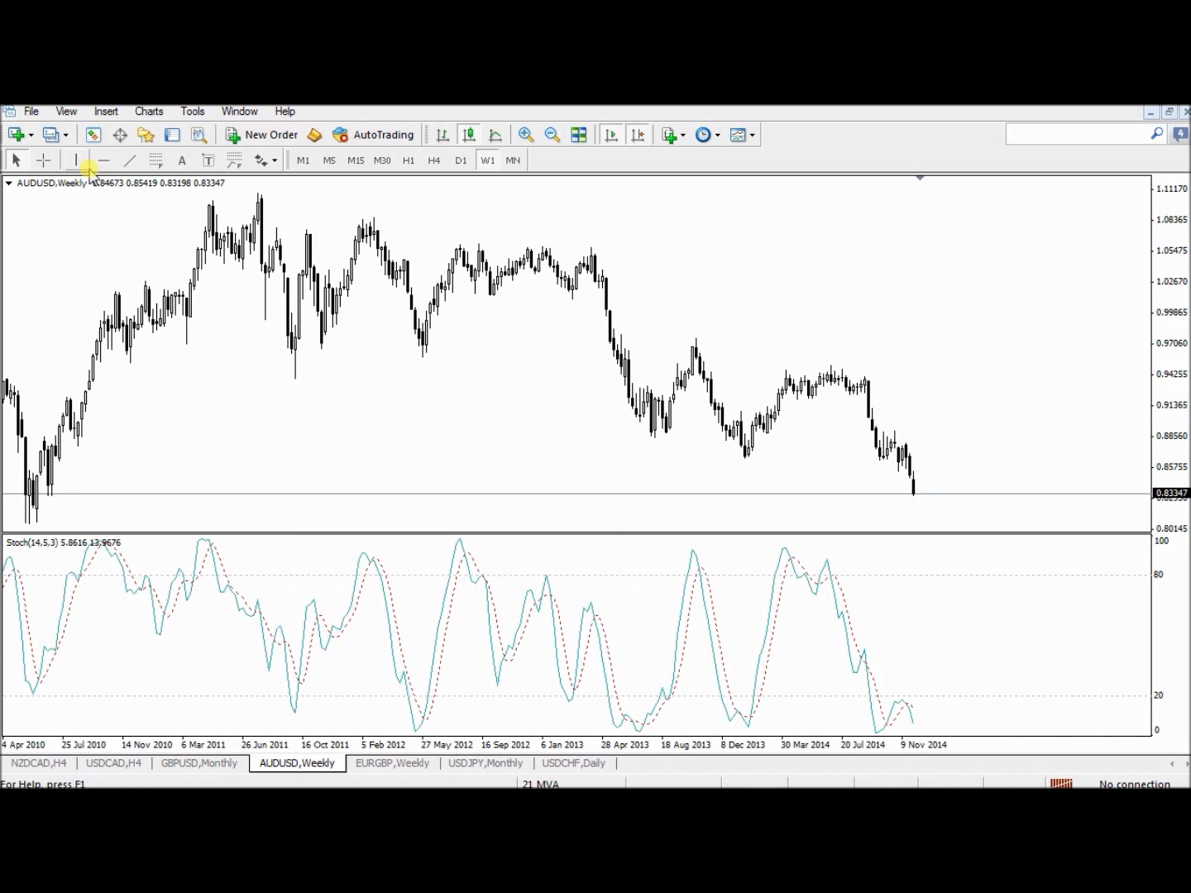
pyautogui.click(129, 160)
pyautogui.moveTo(259, 193); pyautogui.dragTo(1100, 327)
pyautogui.moveTo(590, 247); pyautogui.dragTo(1115, 489)
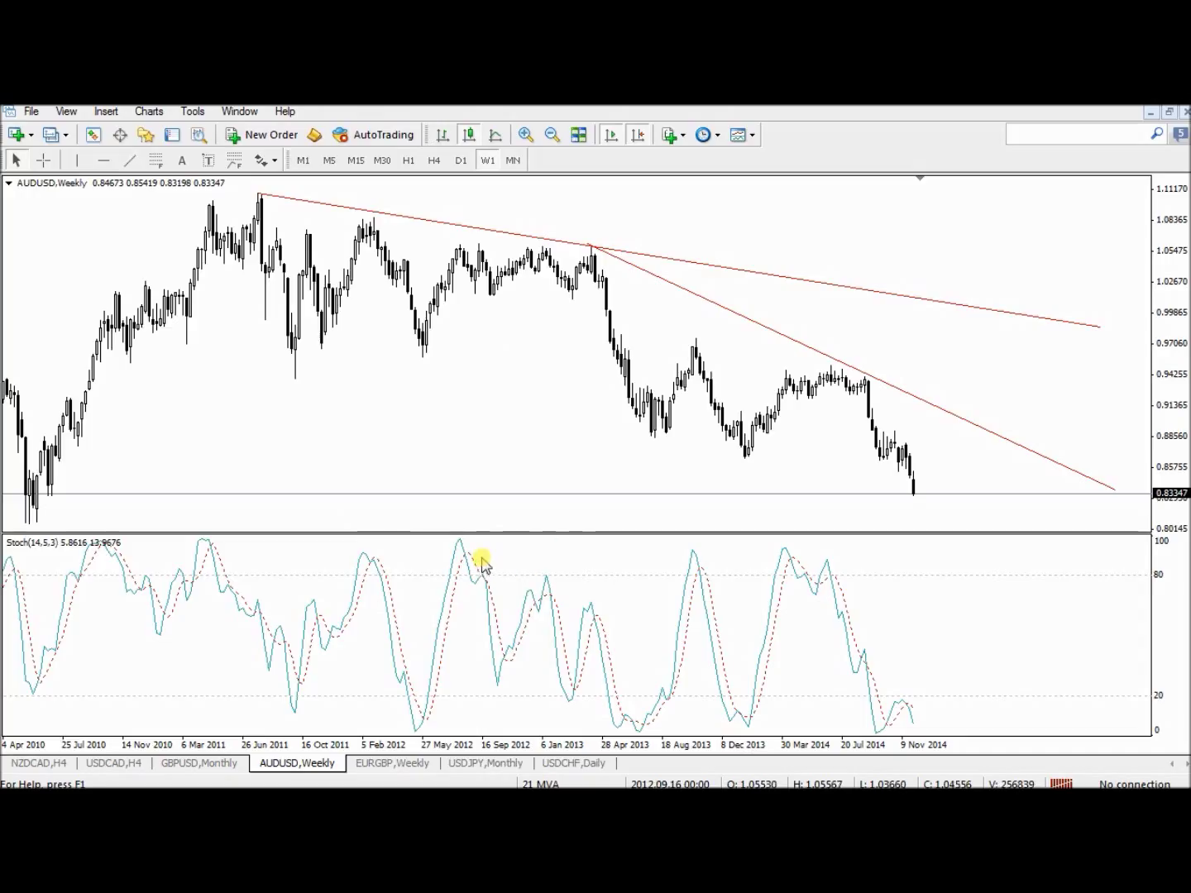
pyautogui.click(43, 161)
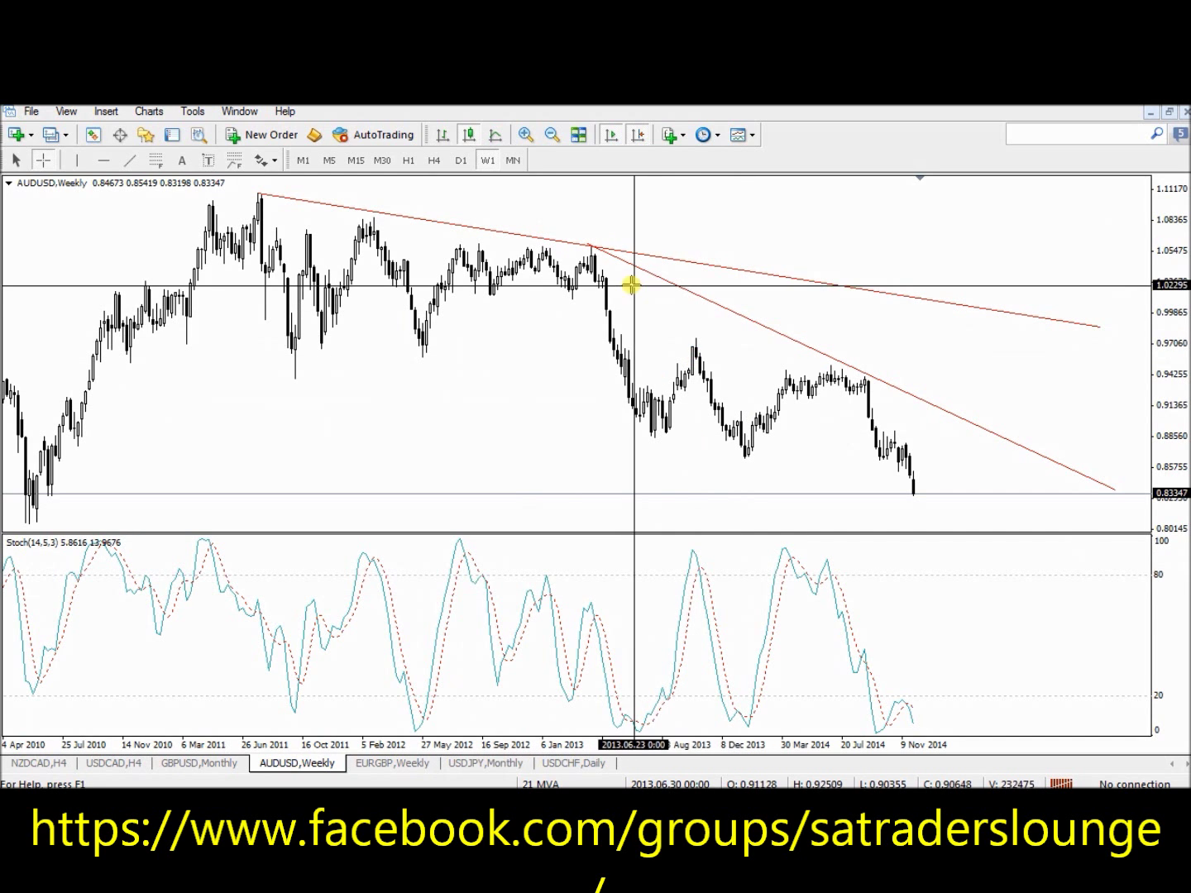
pyautogui.moveTo(702, 566)
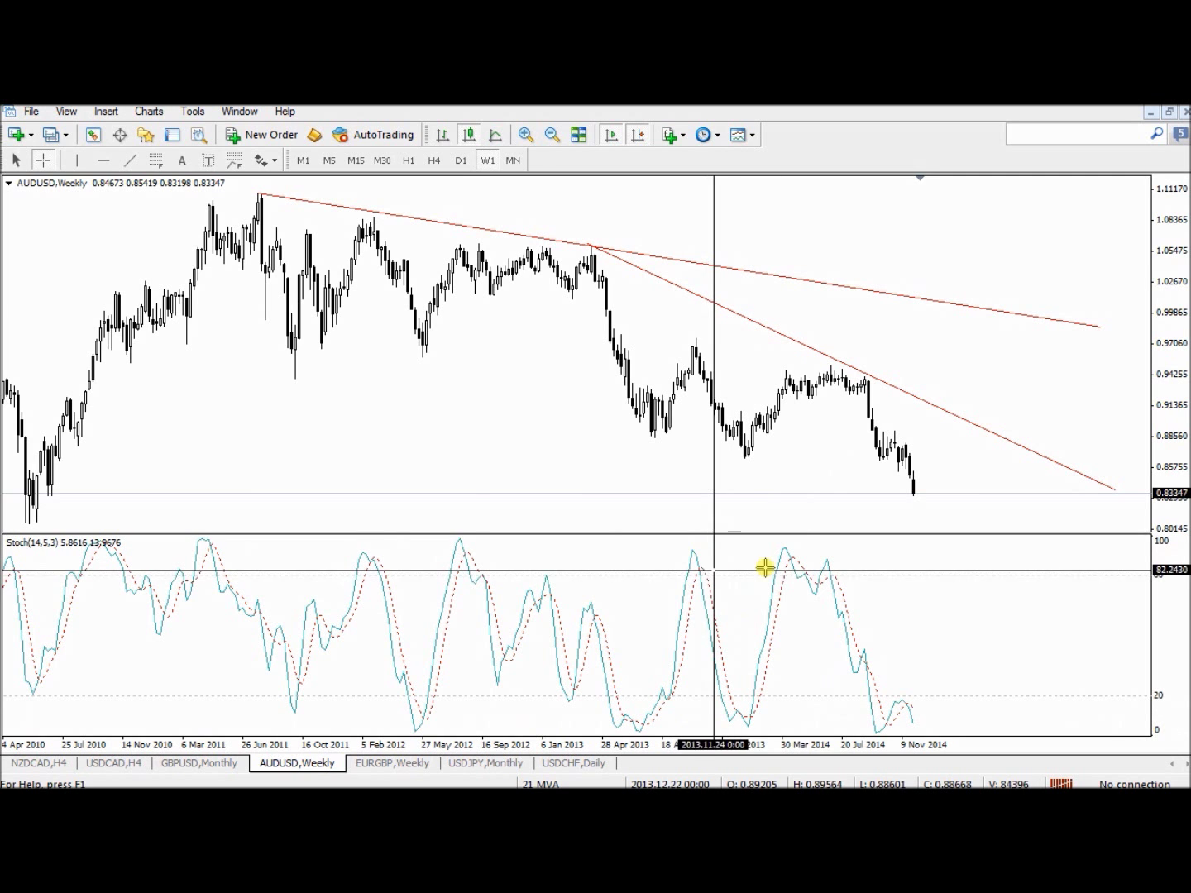
# Set the AUDUSD chart to H4 and draw a falling trendline over its November 2014 highs, extended past the latest bar
pyautogui.click(460, 162)
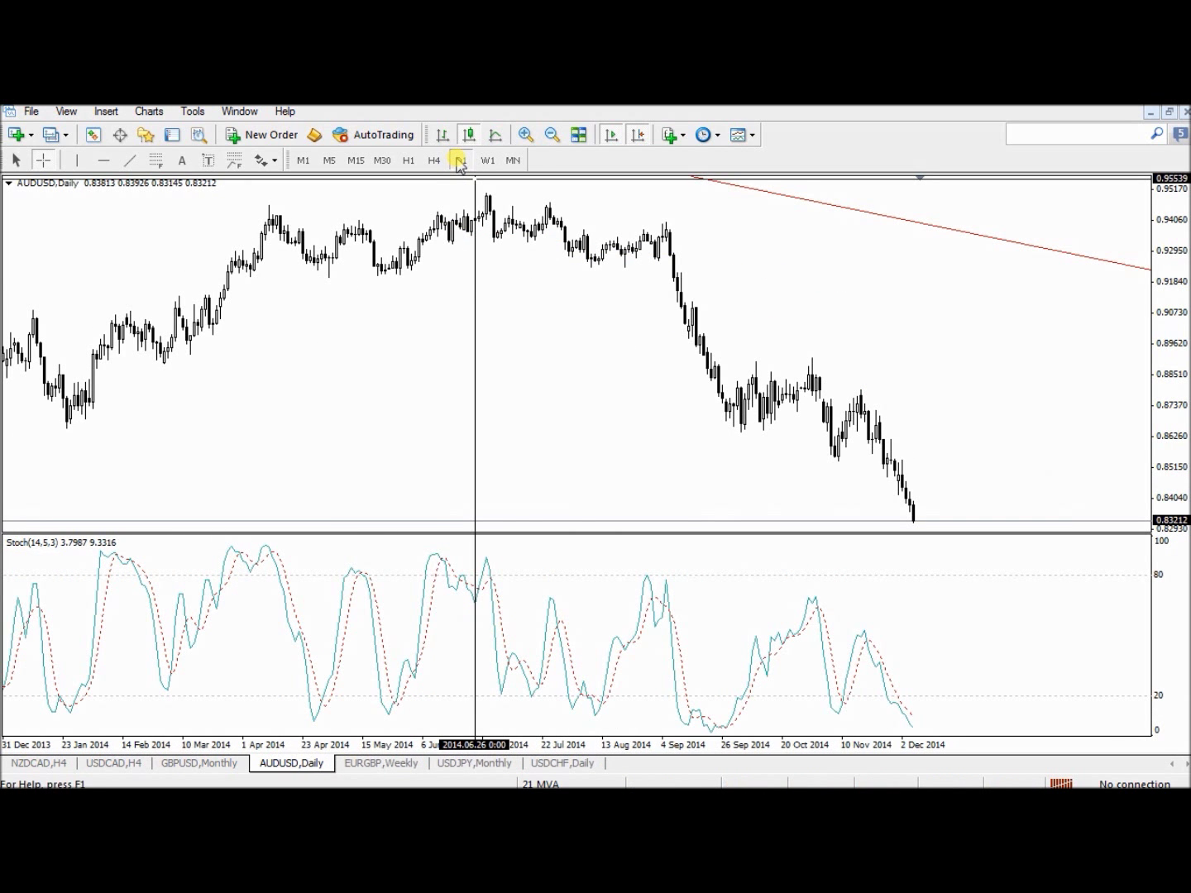
pyautogui.click(434, 161)
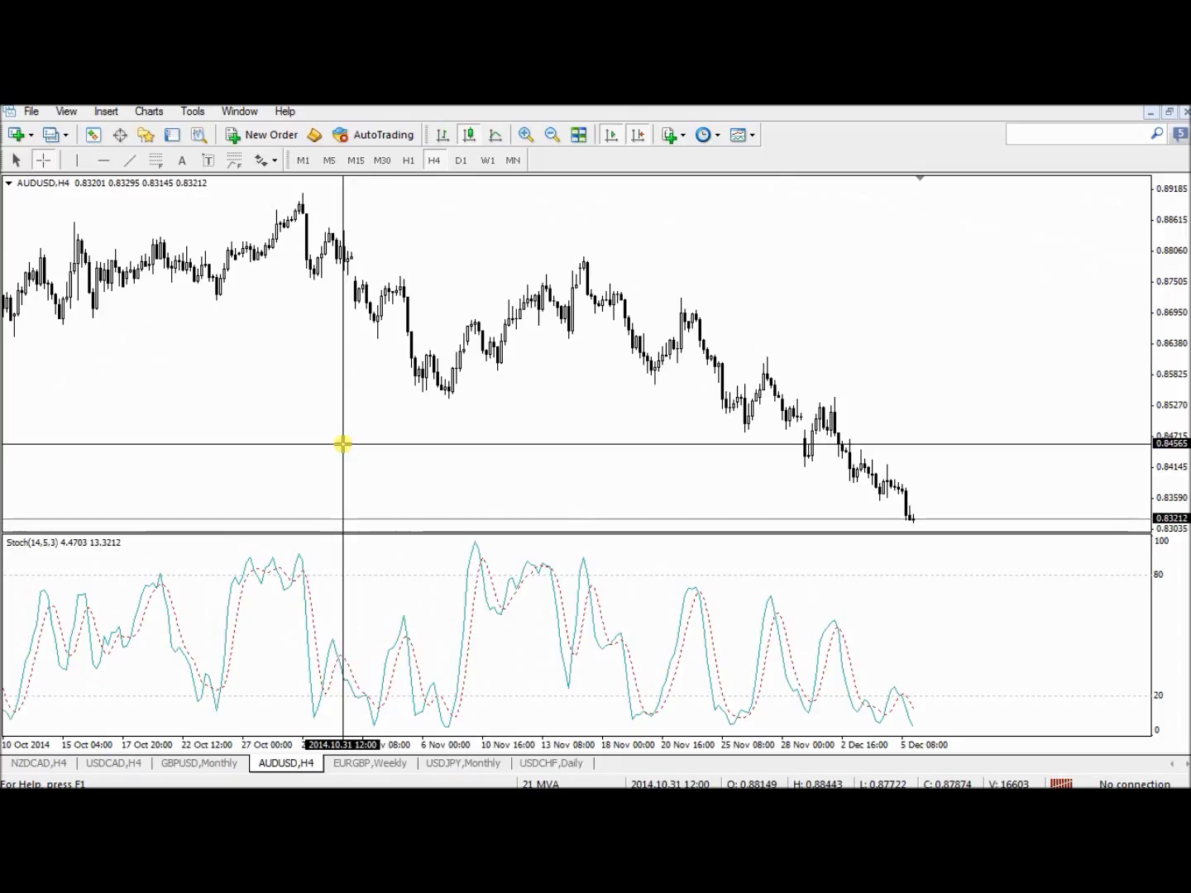
pyautogui.click(130, 161)
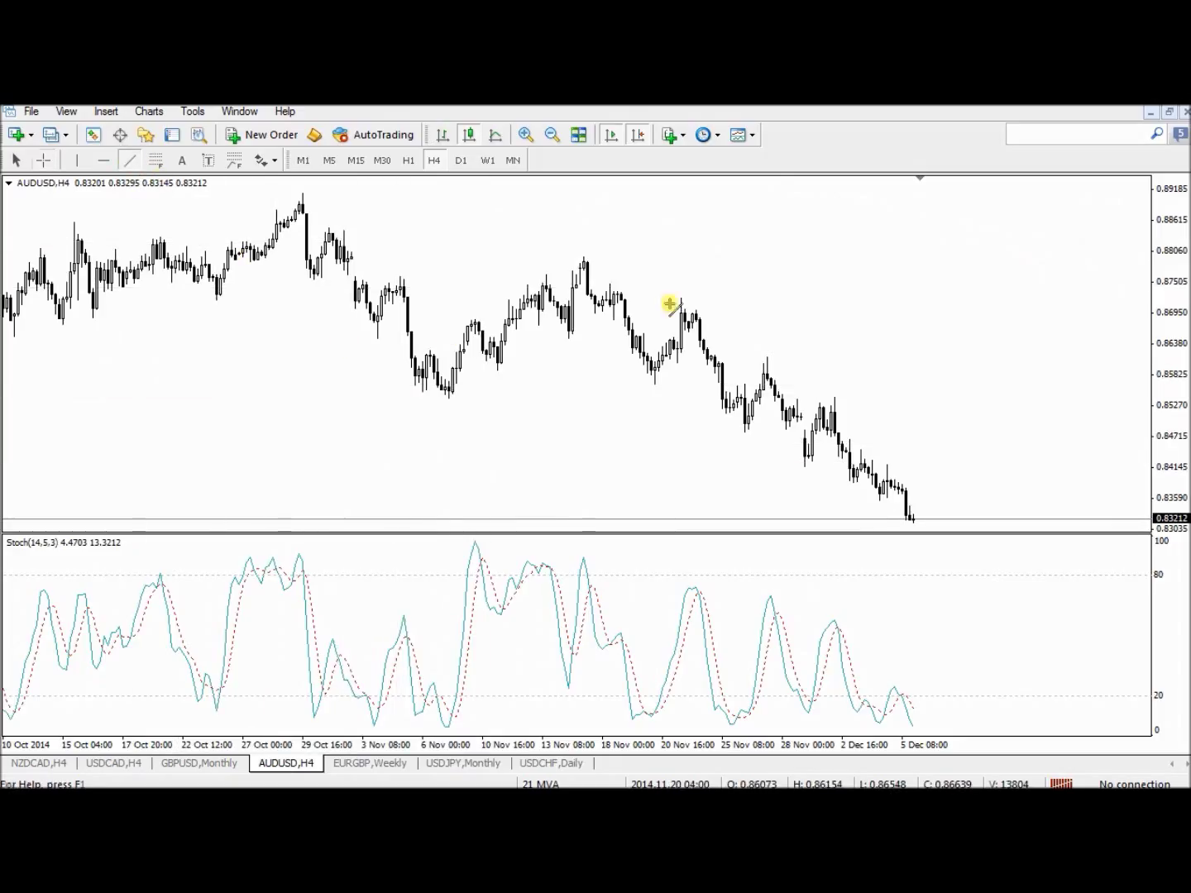
pyautogui.moveTo(578, 252)
pyautogui.mouseDown()
pyautogui.moveTo(992, 476)
pyautogui.moveTo(1059, 492)
pyautogui.mouseUp()
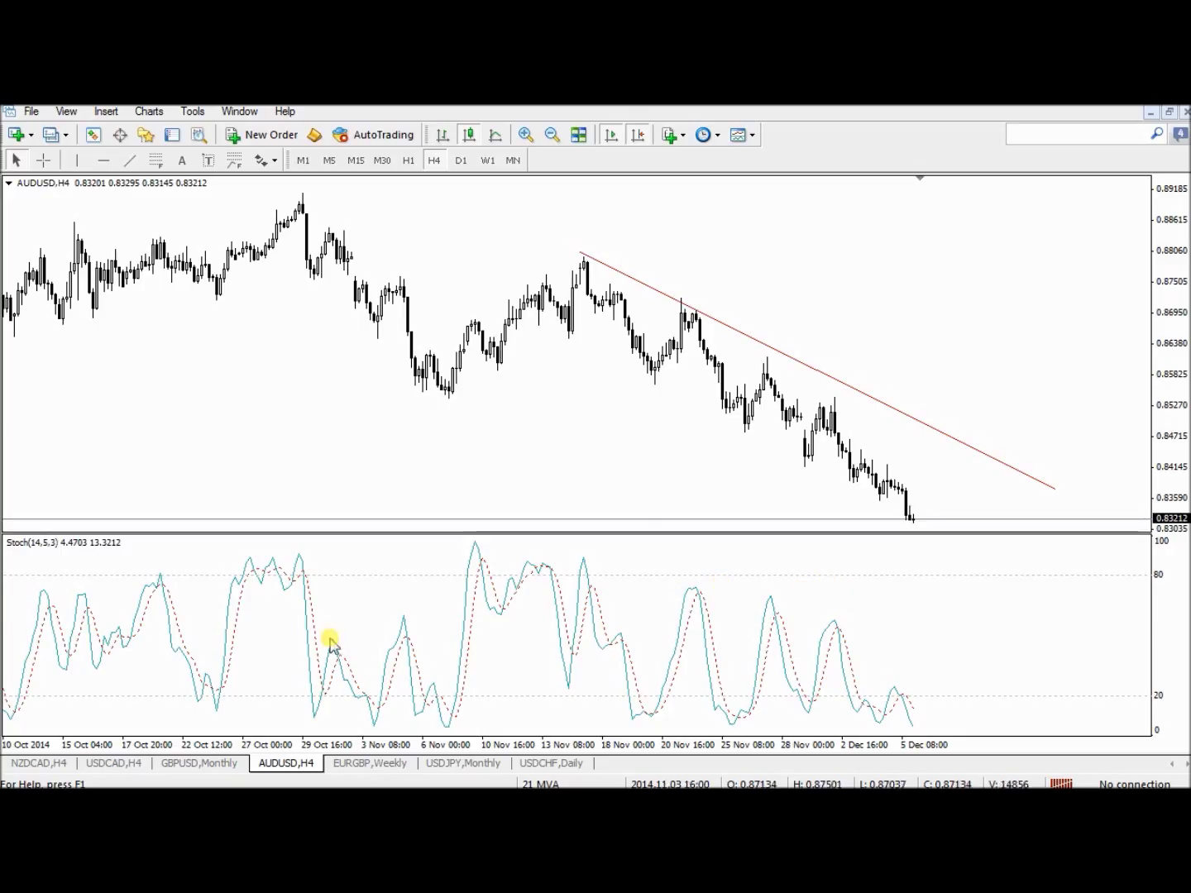
# Set the USDCAD chart to daily and draw a rising trendline beneath the lows since July 2014
pyautogui.click(110, 761)
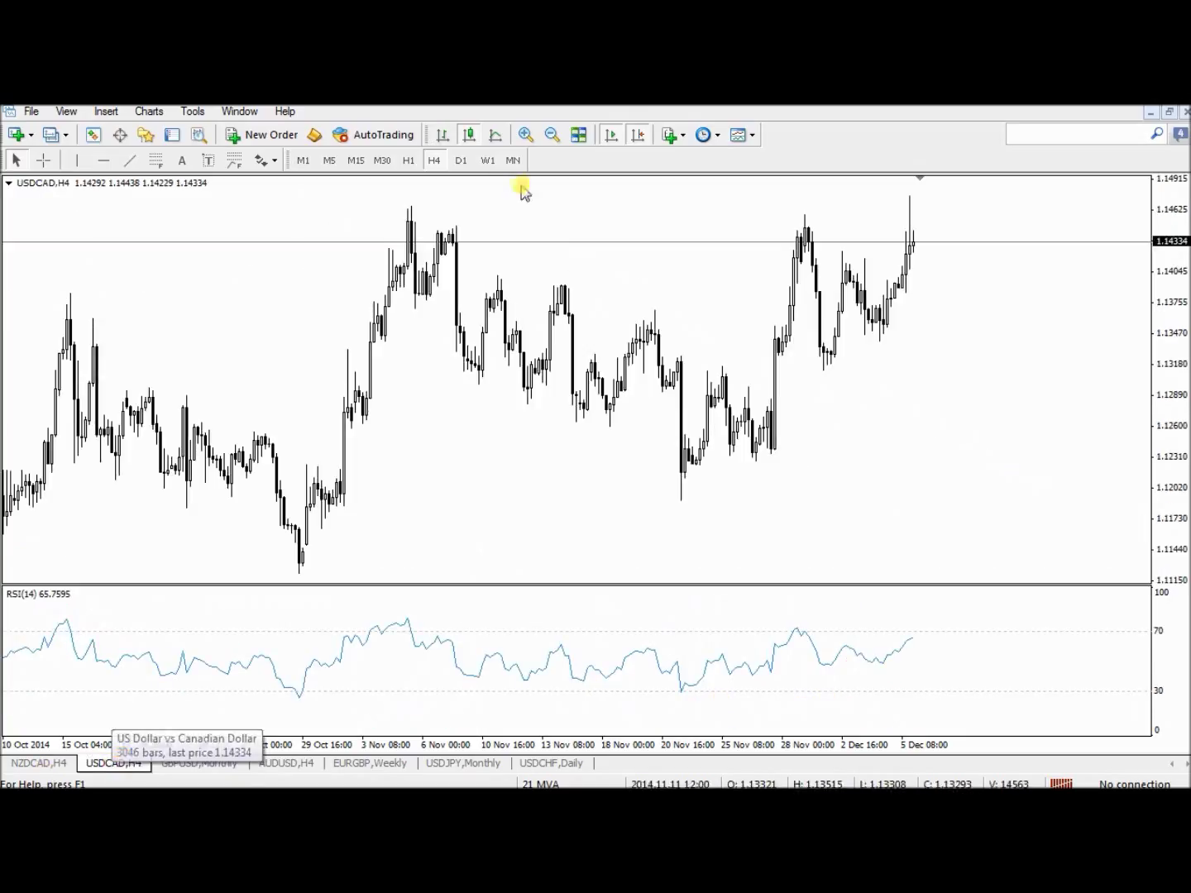
pyautogui.click(461, 161)
pyautogui.click(129, 159)
pyautogui.moveTo(508, 557); pyautogui.dragTo(1066, 230)
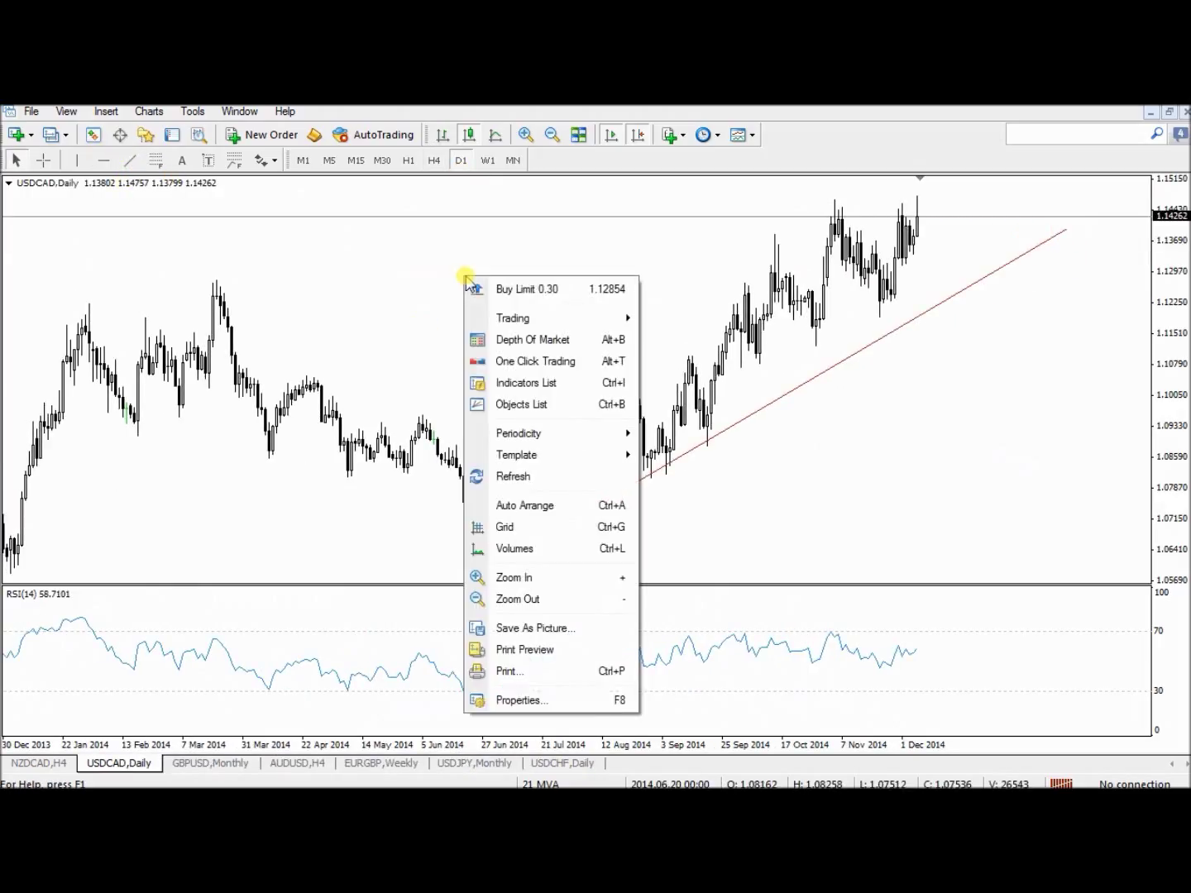
# Replace the Relative Strength Index on the USDCAD daily chart with a Stochastic Oscillator using 14, 5, 3
pyautogui.click(514, 382)
pyautogui.click(145, 186)
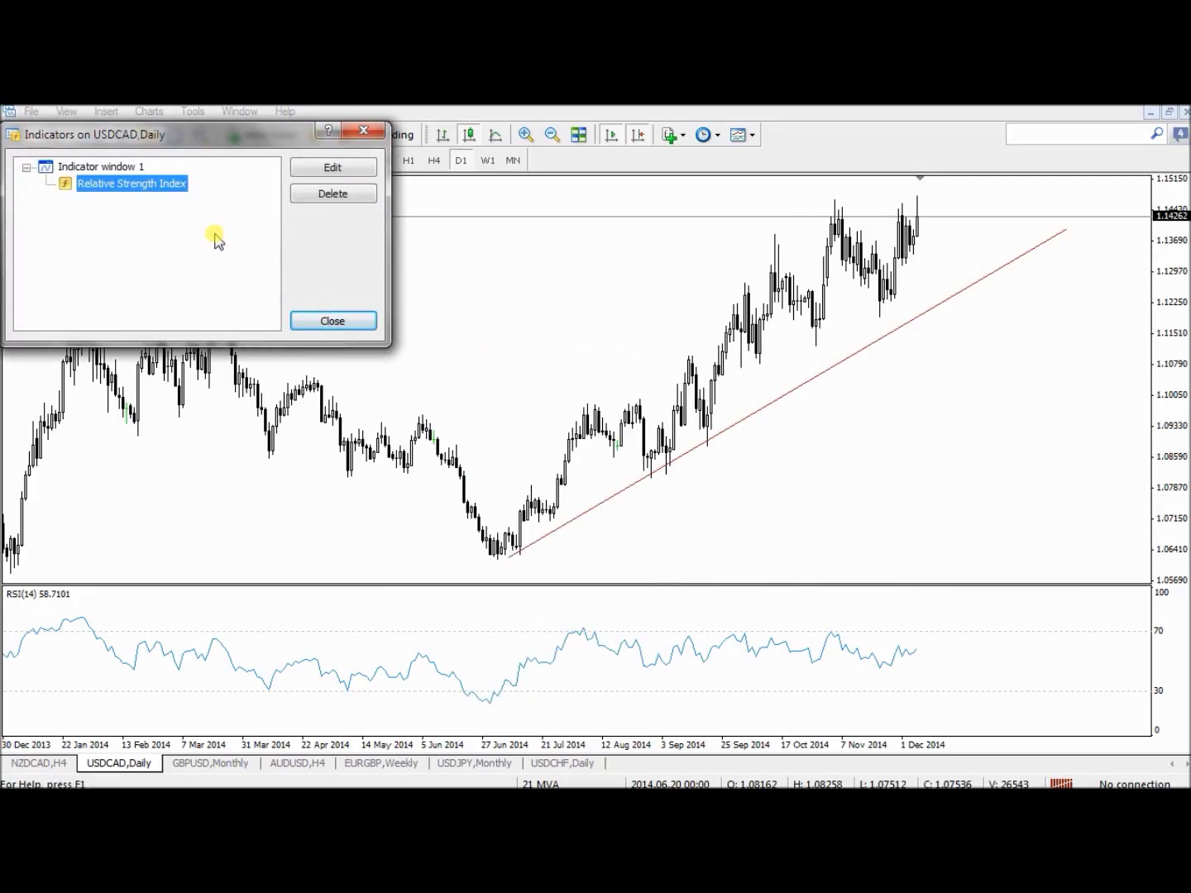
pyautogui.click(333, 193)
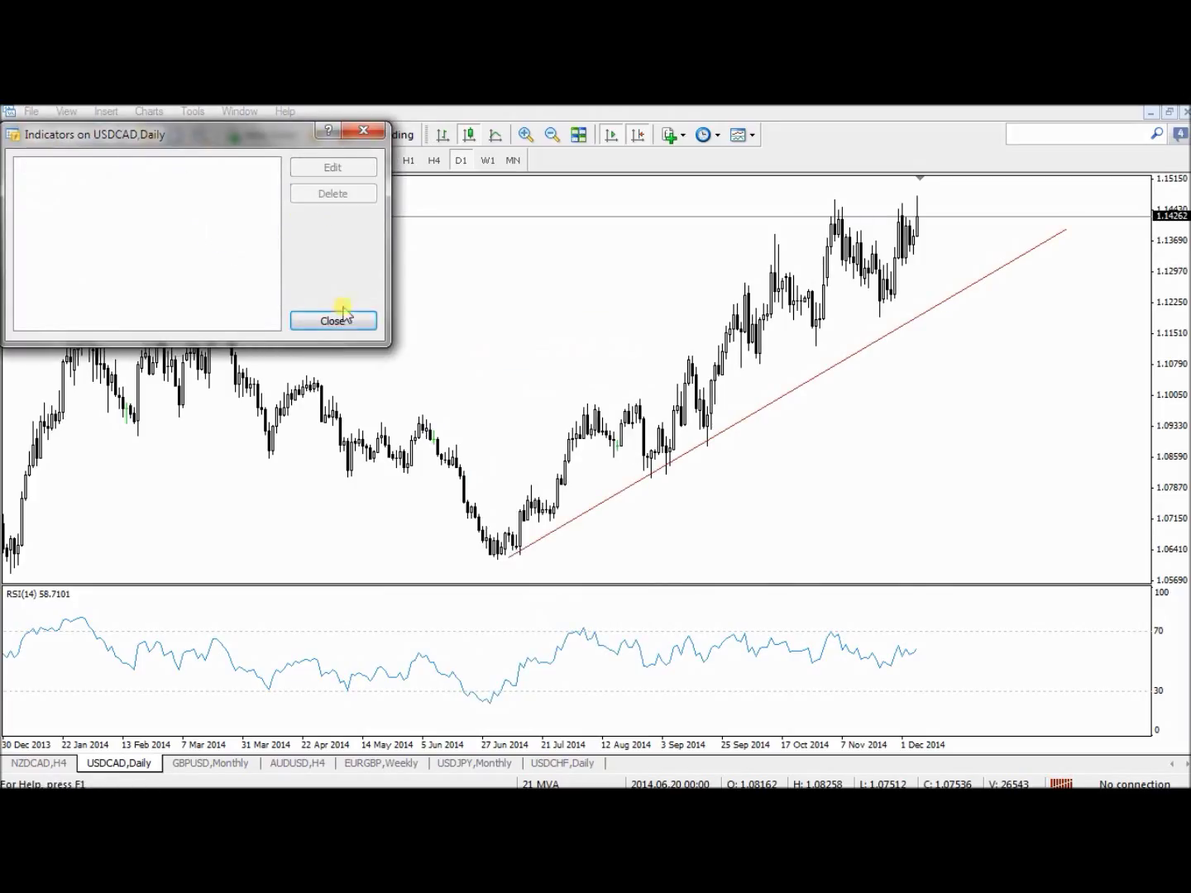
pyautogui.click(318, 321)
pyautogui.click(106, 111)
pyautogui.moveTo(144, 134)
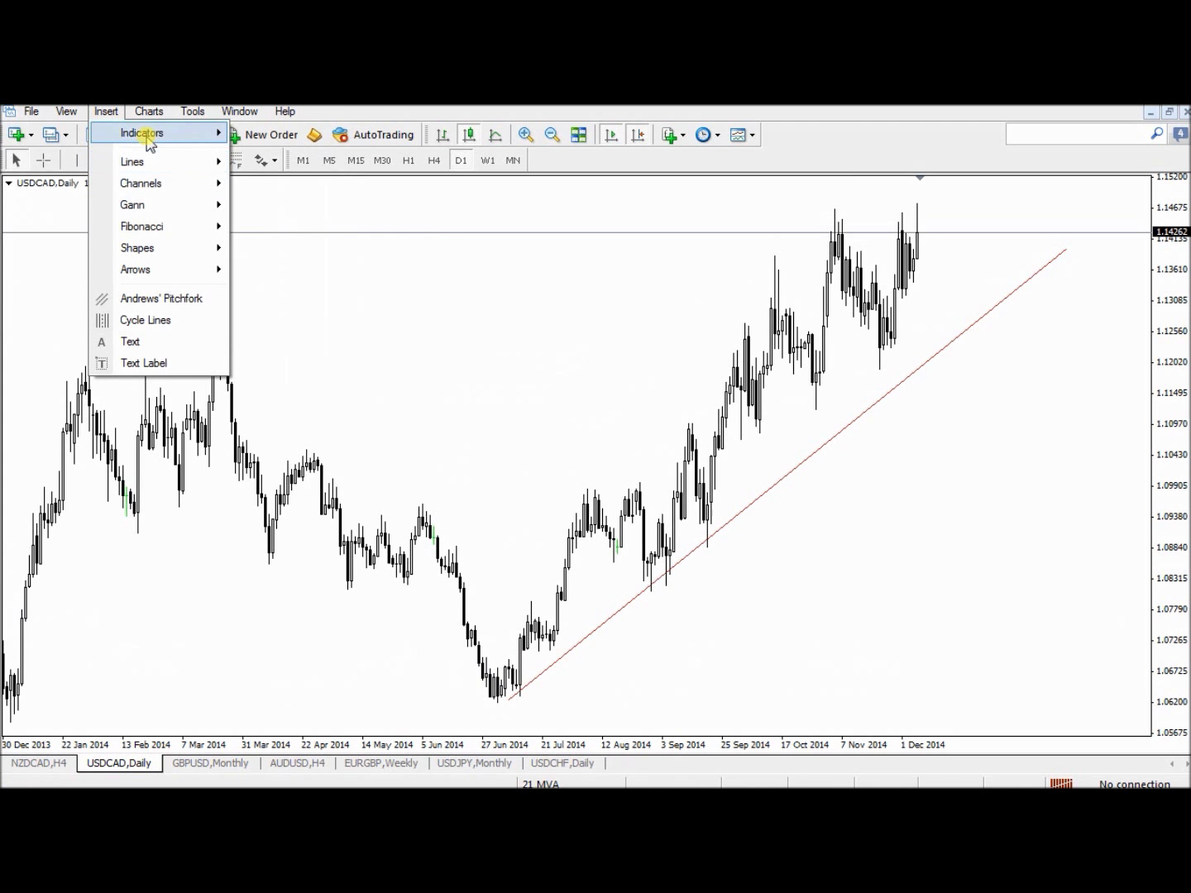
pyautogui.click(306, 133)
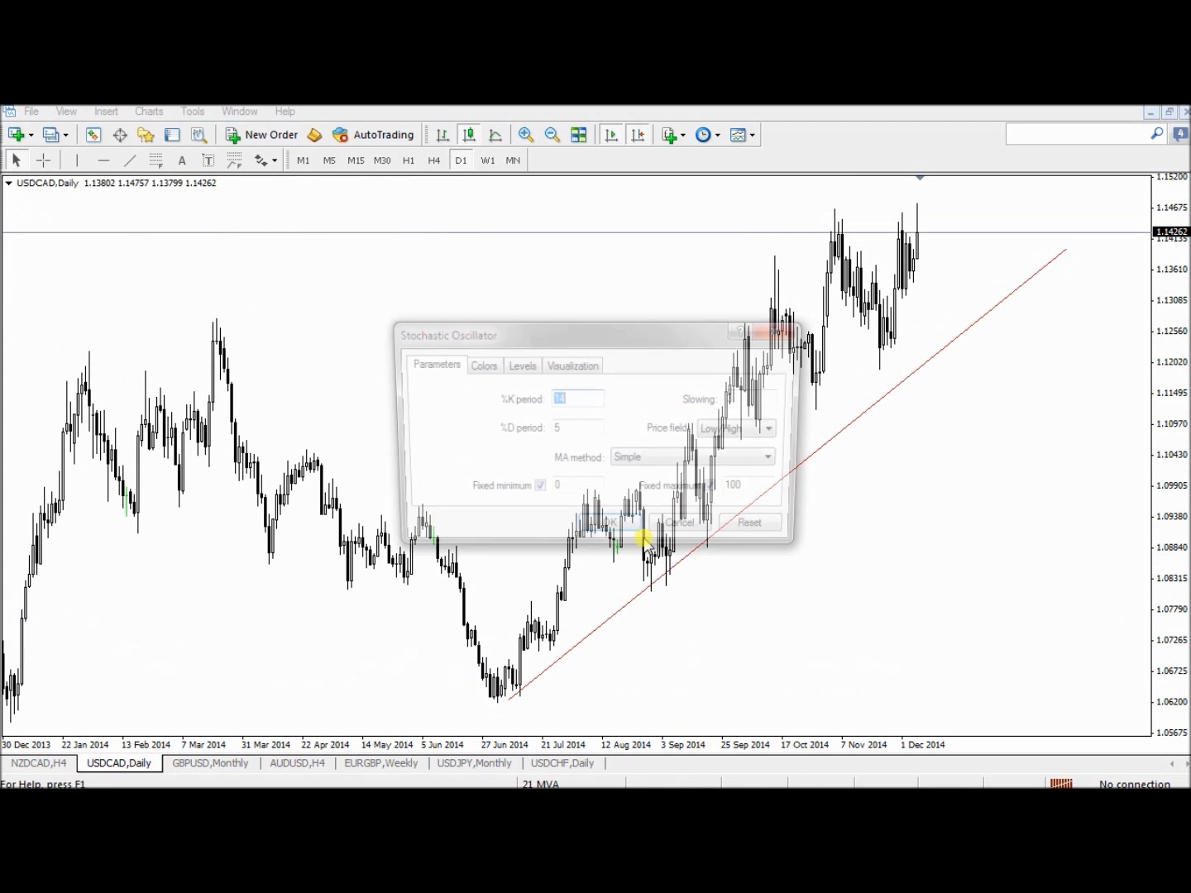
pyautogui.click(637, 531)
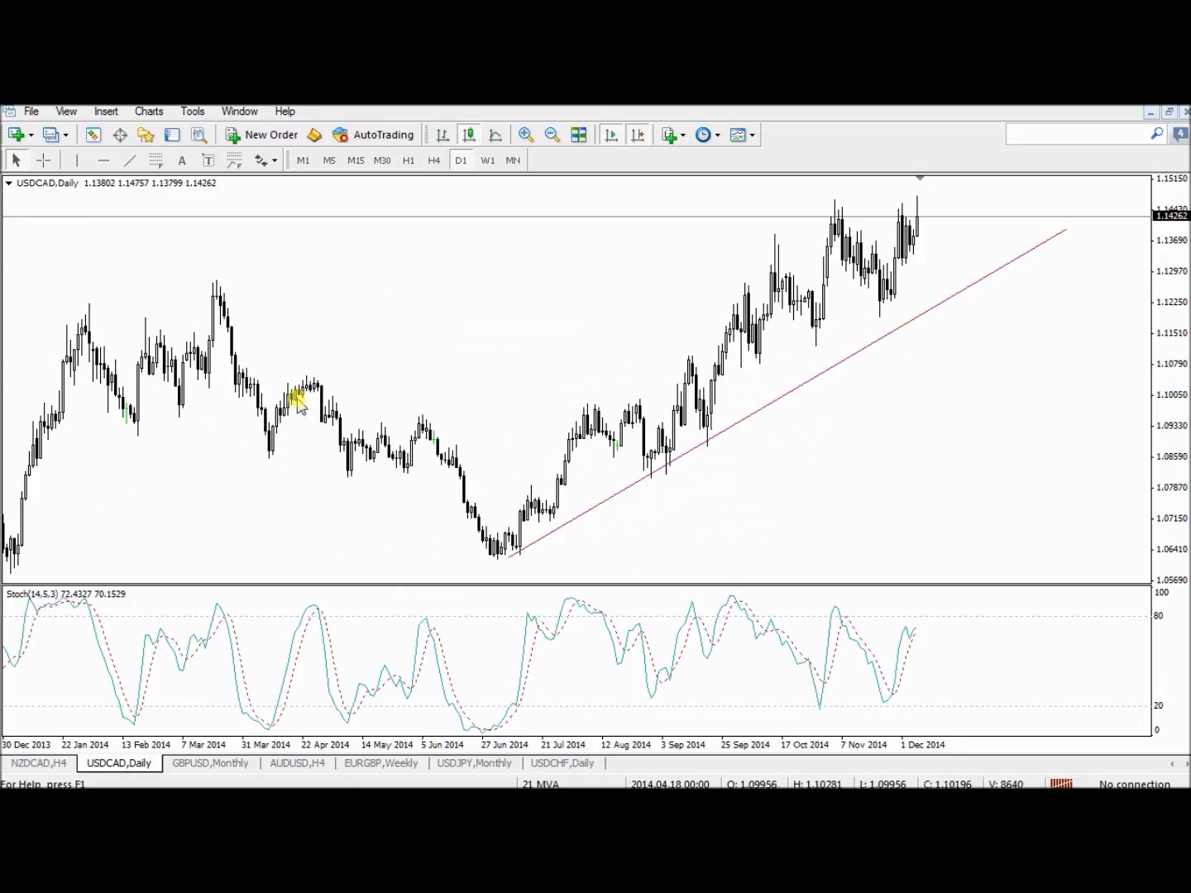
# Compare Stochastic turns with price on USDCAD daily using the crosshair, and review the NZDCAD, AUDUSD, GBPUSD and EURGBP charts
pyautogui.click(43, 159)
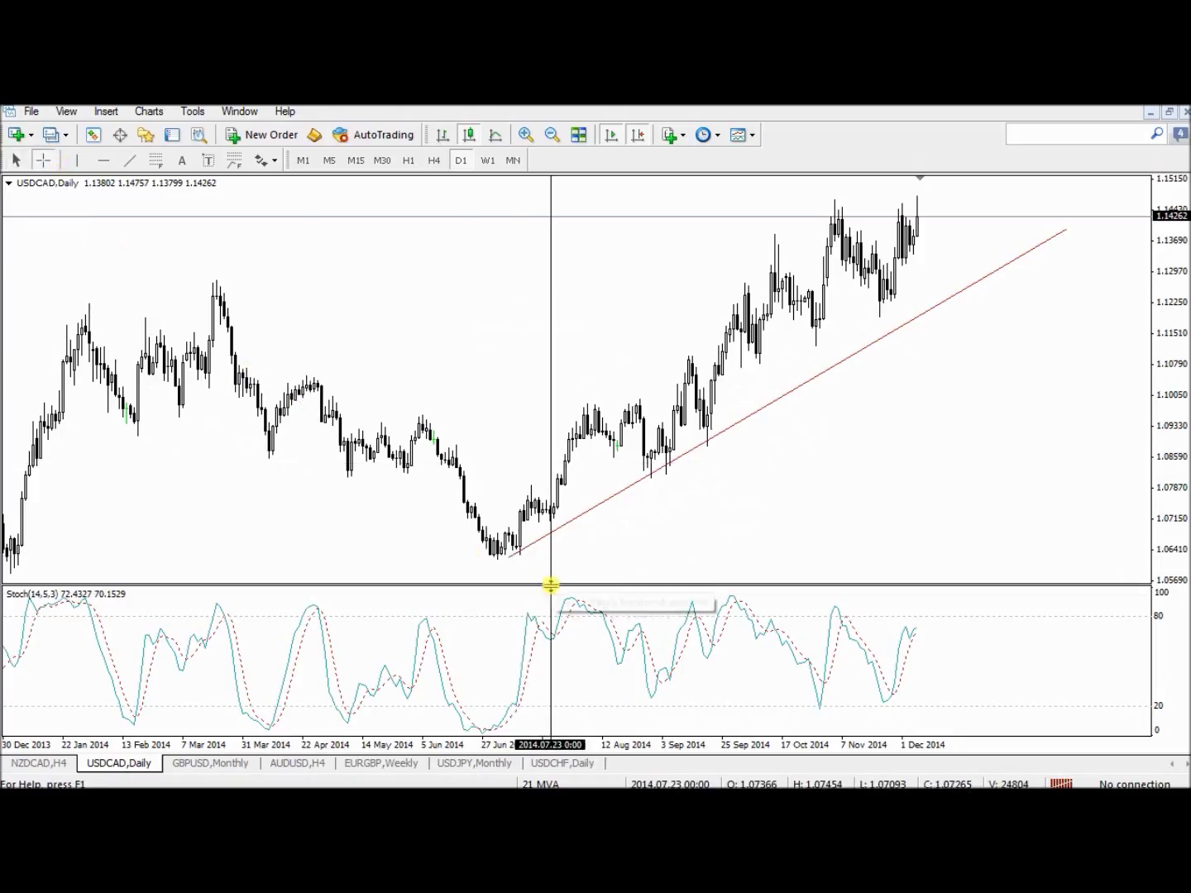
pyautogui.moveTo(588, 607)
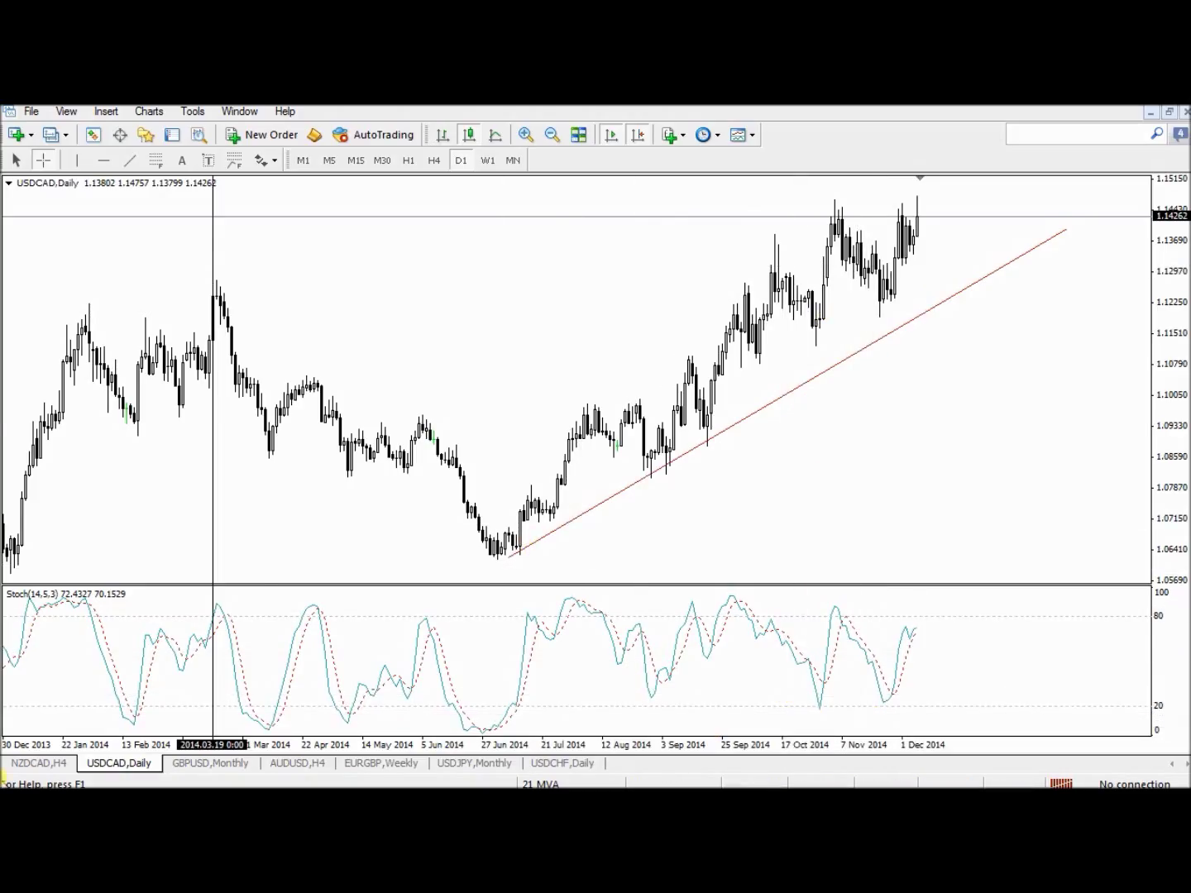
pyautogui.click(47, 765)
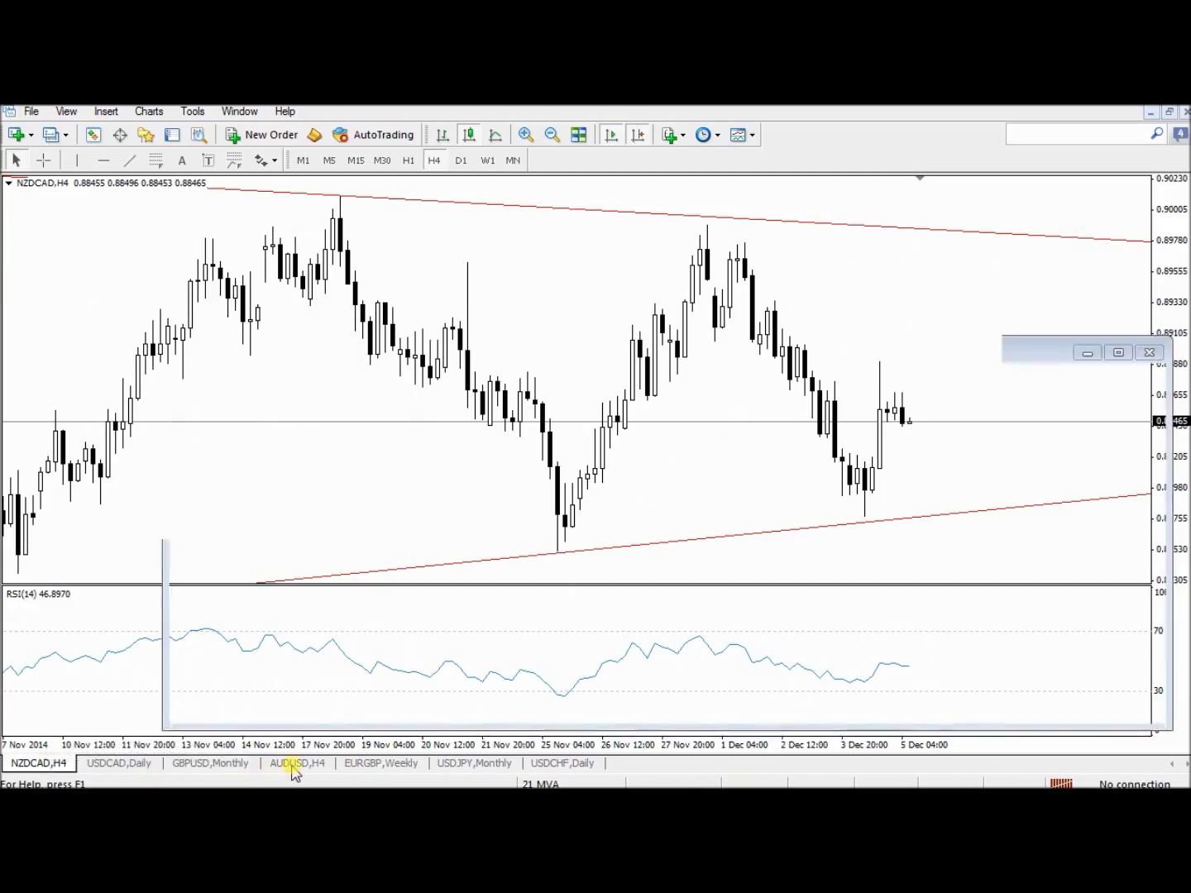
pyautogui.click(294, 764)
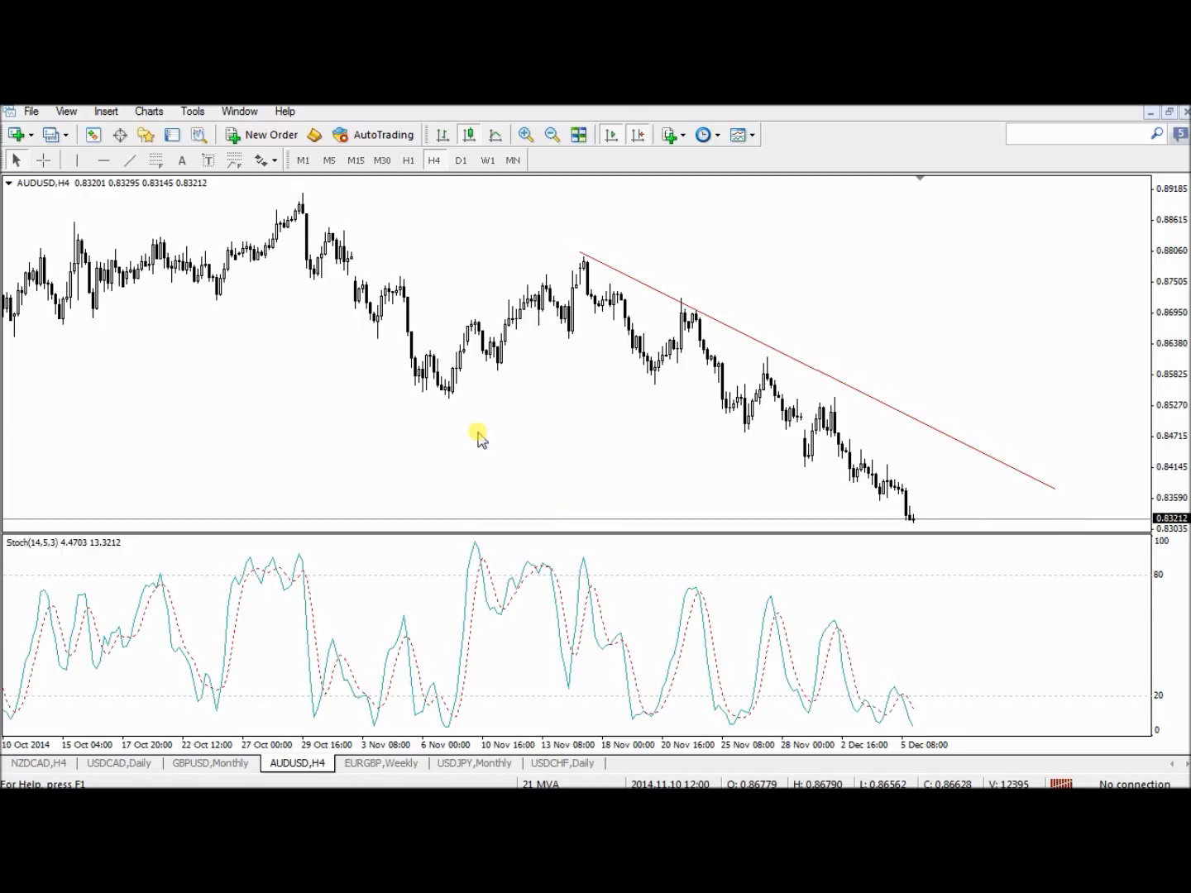
pyautogui.click(220, 765)
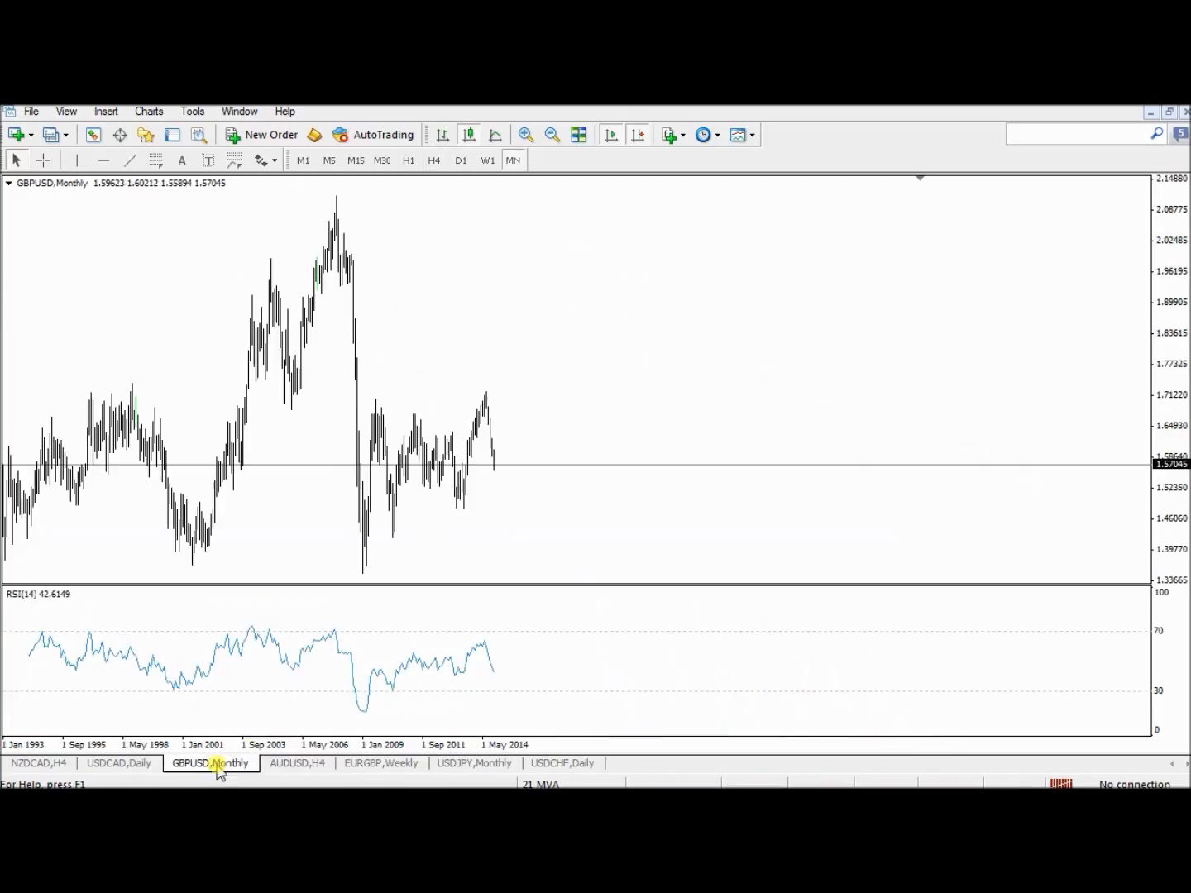
pyautogui.click(149, 764)
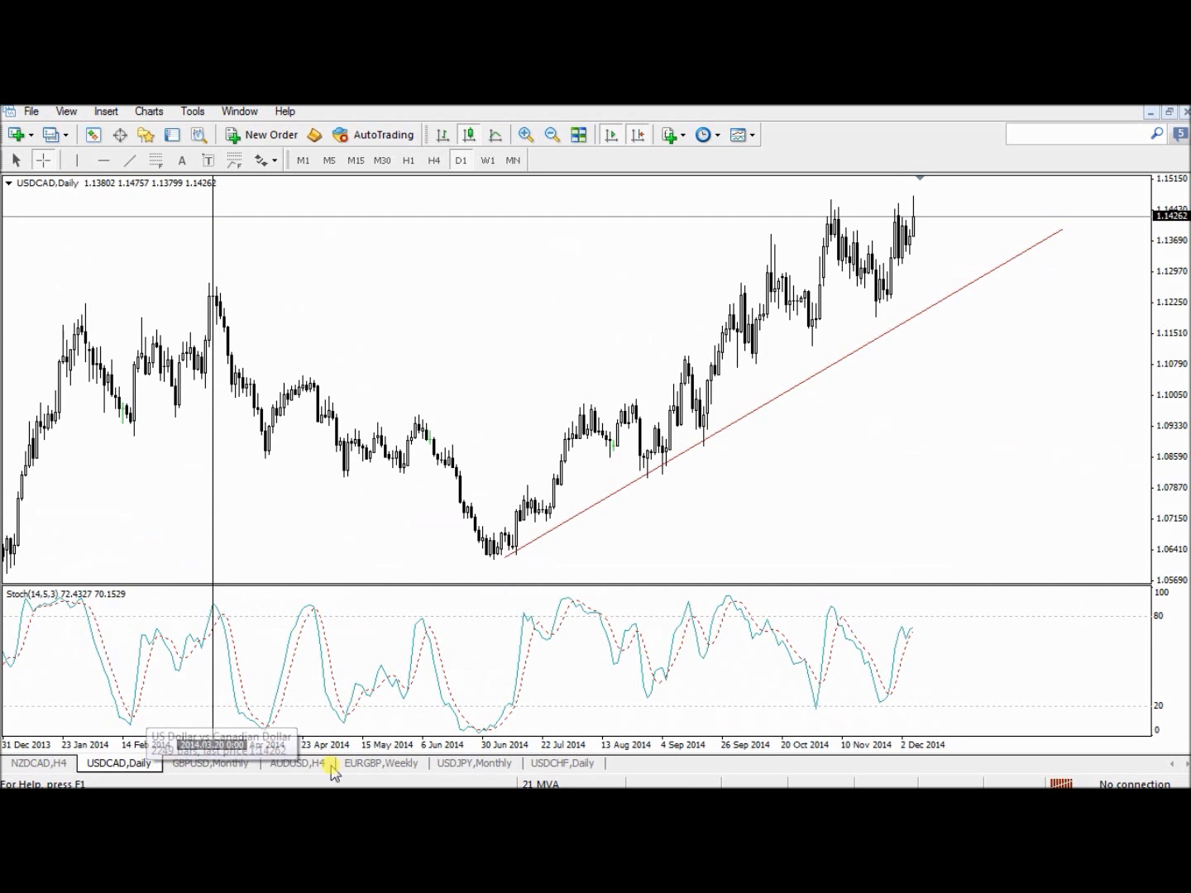
pyautogui.click(384, 764)
pyautogui.click(295, 765)
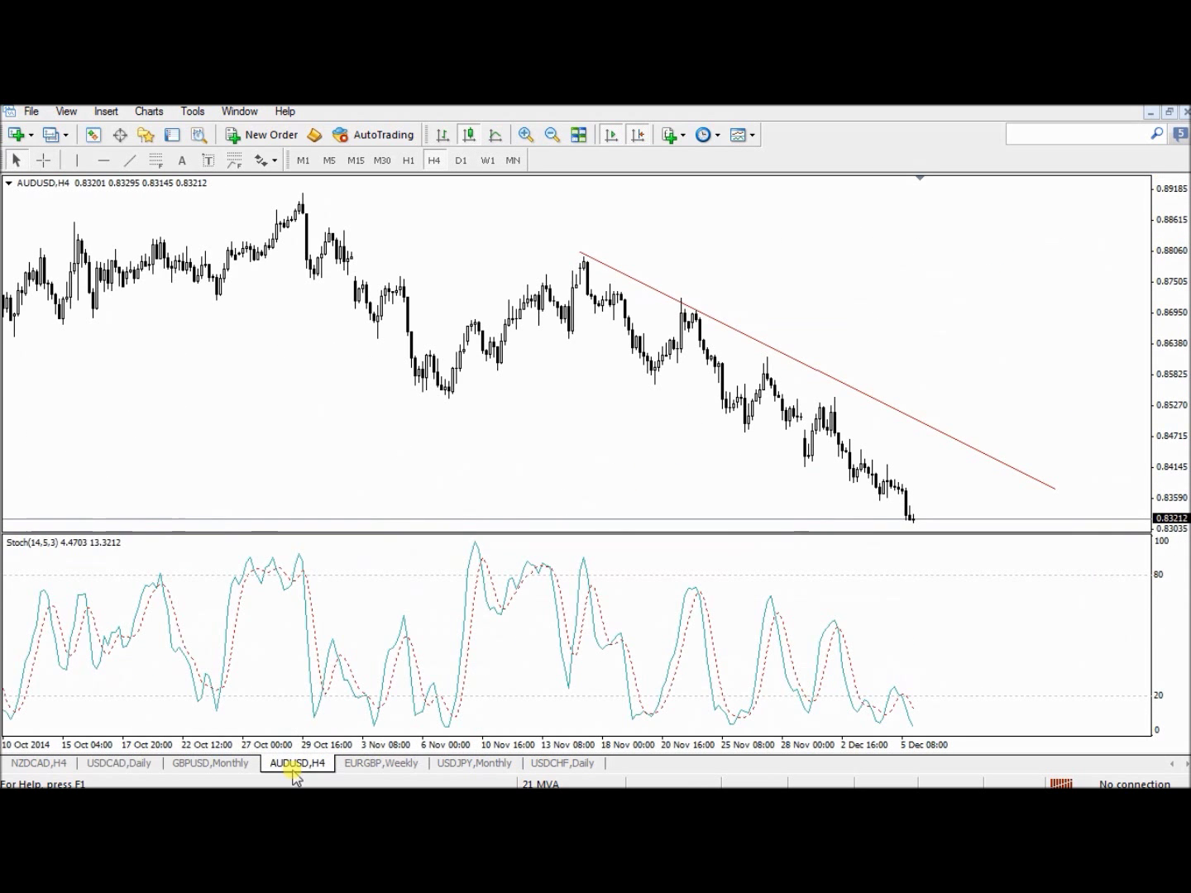
pyautogui.click(212, 765)
pyautogui.click(48, 764)
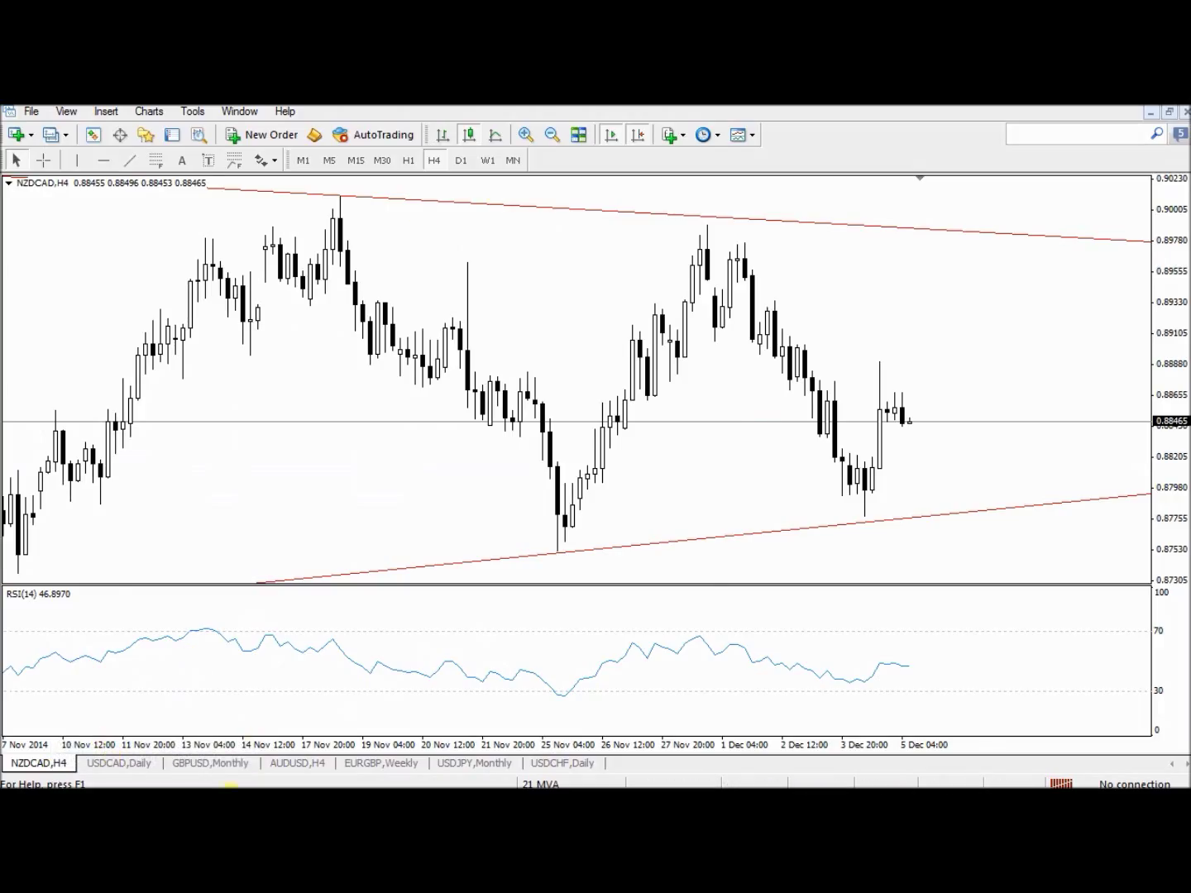
pyautogui.click(139, 763)
pyautogui.middleClick(394, 273)
pyautogui.click(385, 285)
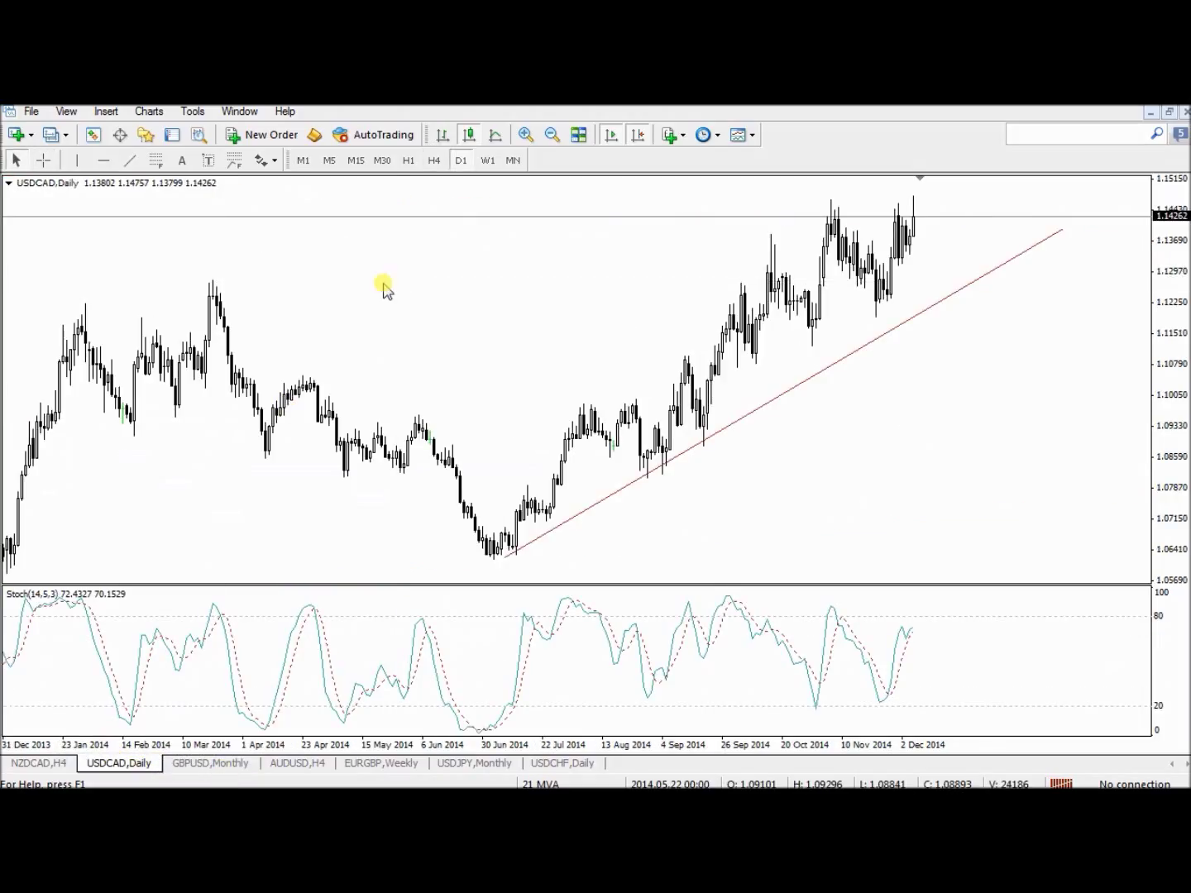
# Add a 14-period RSI in its own window beneath the Stochastic on the USDCAD daily chart
pyautogui.click(108, 113)
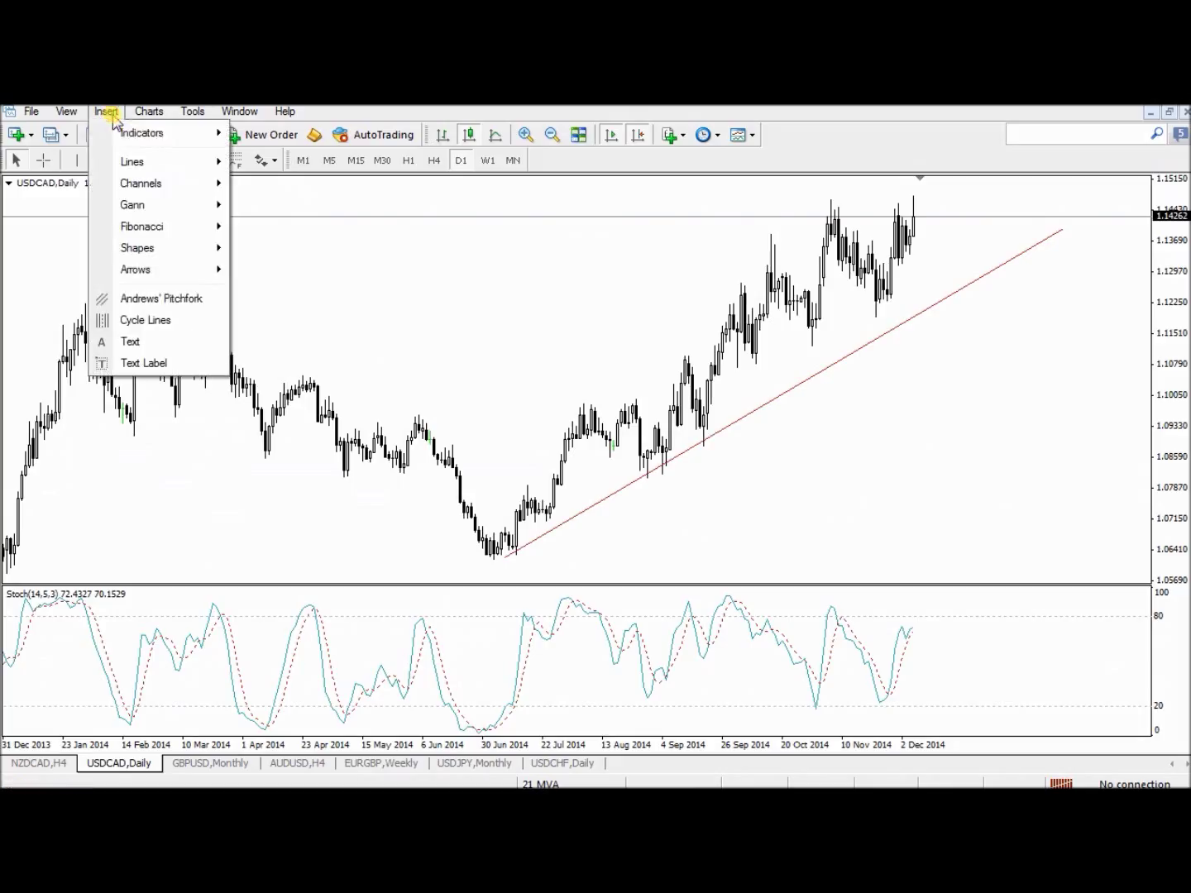
pyautogui.moveTo(158, 133)
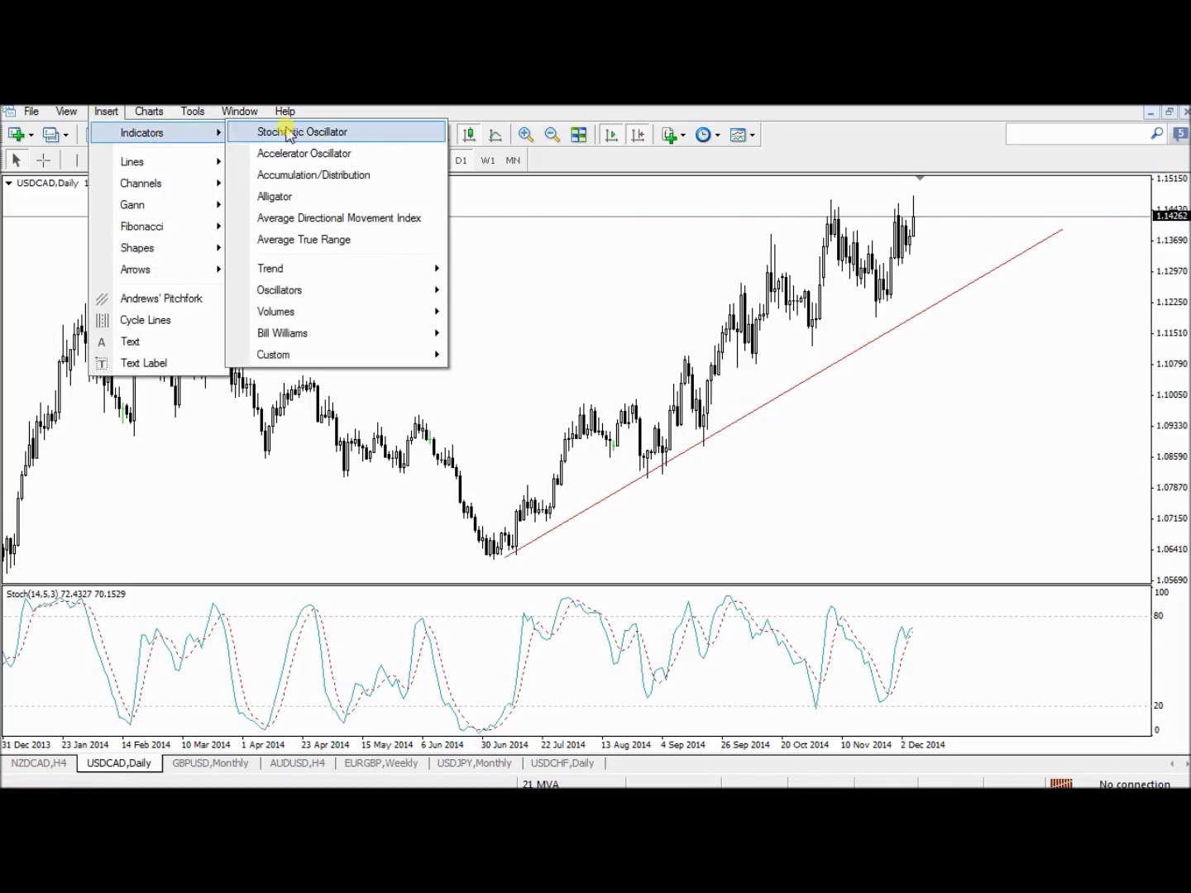
pyautogui.moveTo(341, 269)
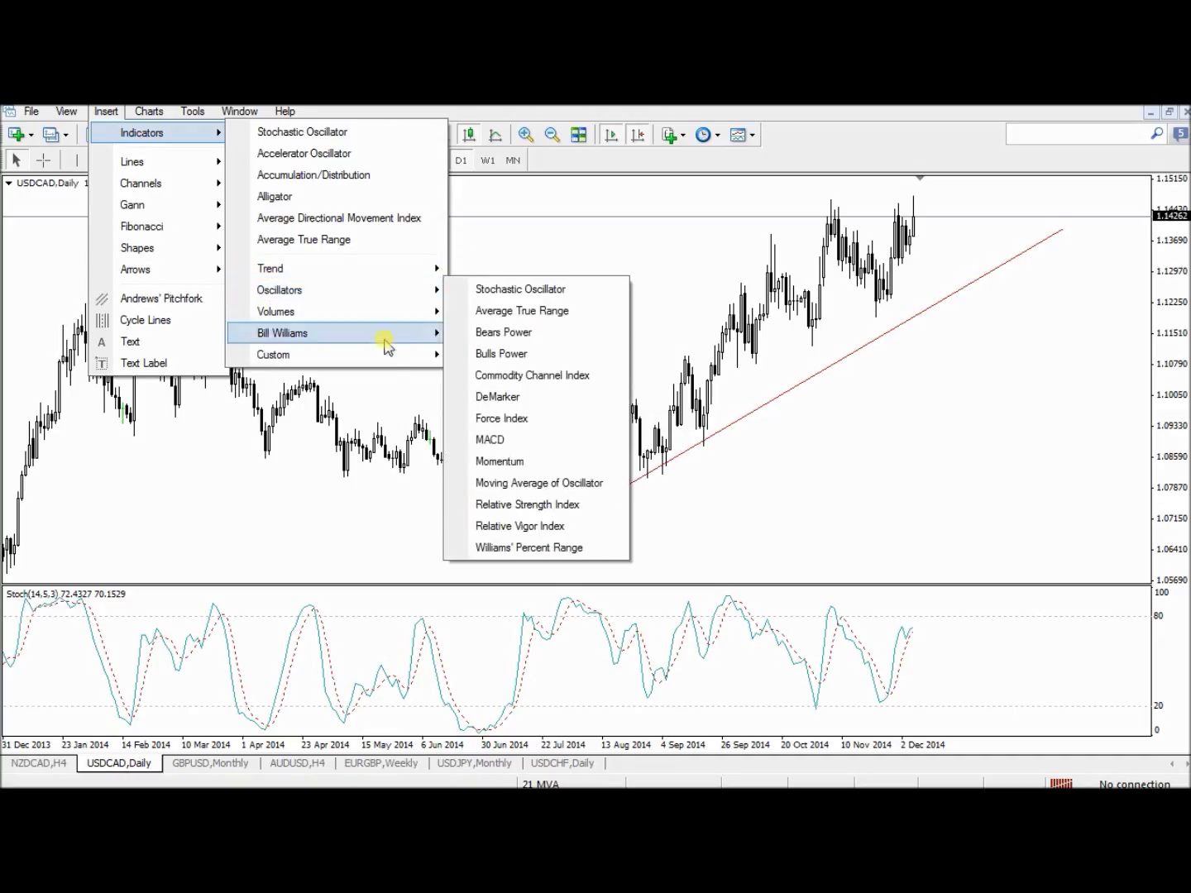
pyautogui.moveTo(393, 356)
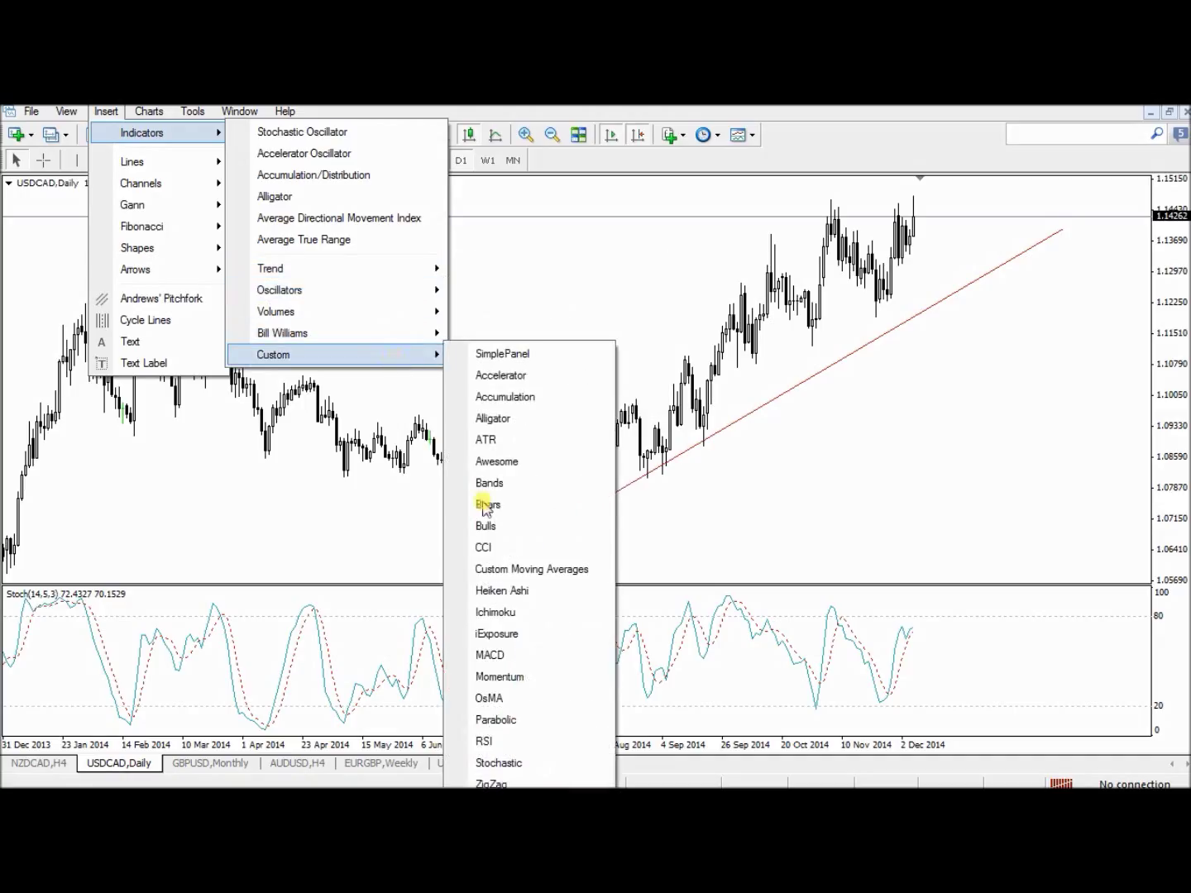
pyautogui.click(516, 741)
pyautogui.click(554, 480)
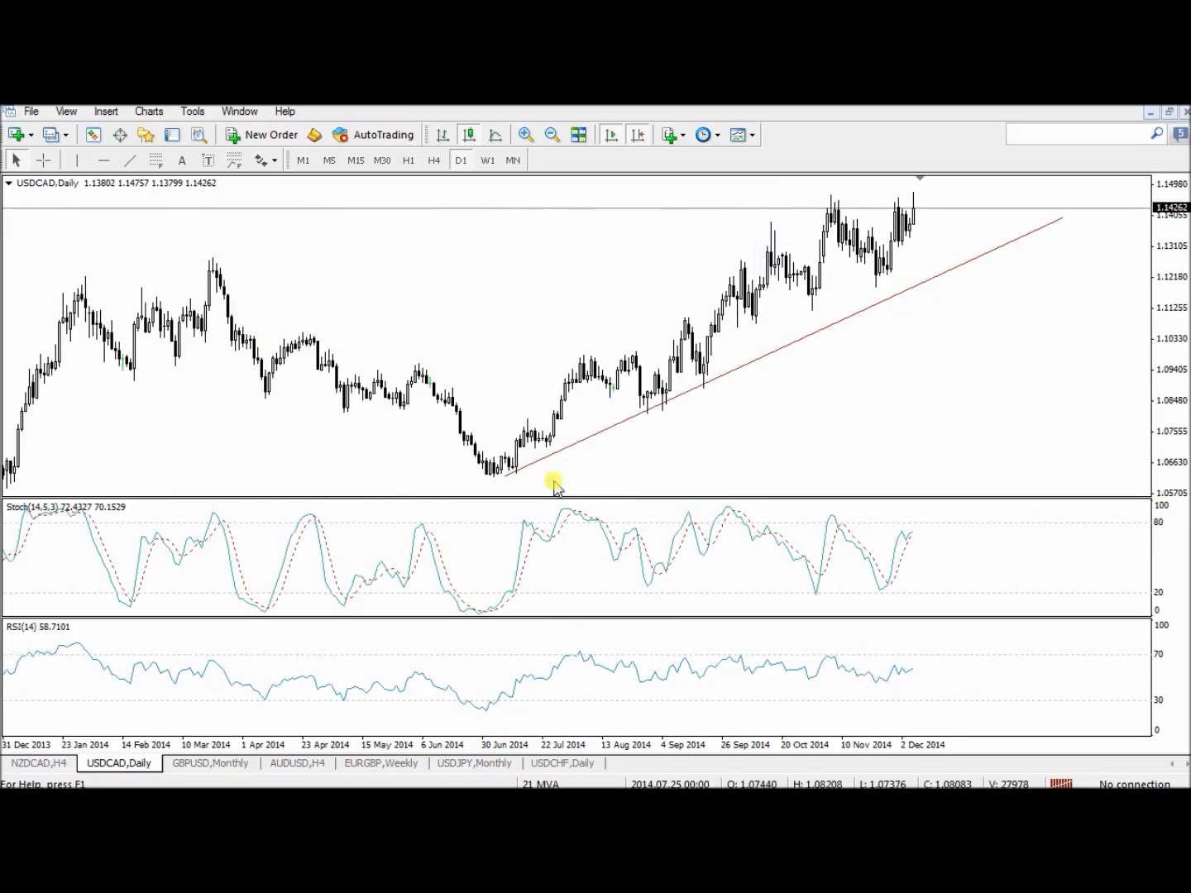
# Place a horizontal line across the RSI window at about 50.4
pyautogui.click(100, 161)
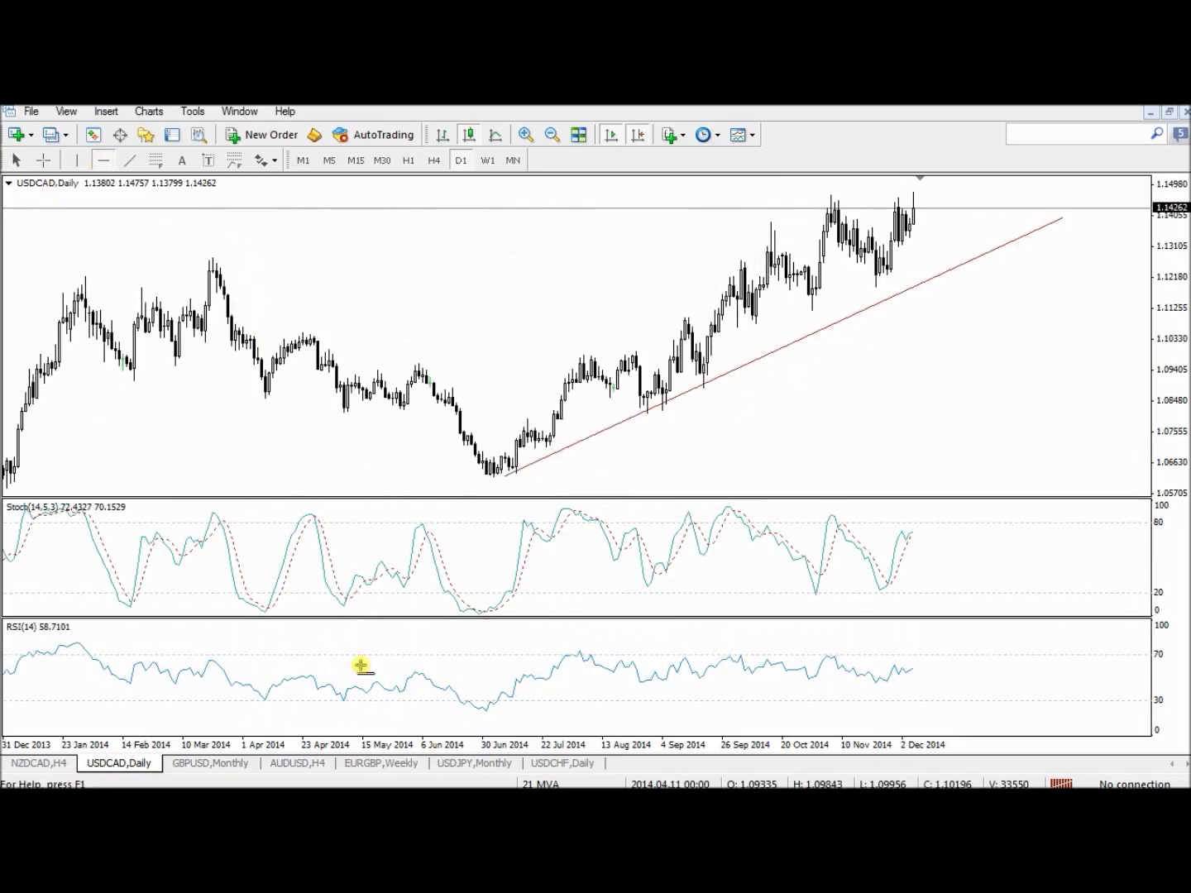
pyautogui.click(446, 664)
pyautogui.moveTo(446, 664); pyautogui.dragTo(447, 677)
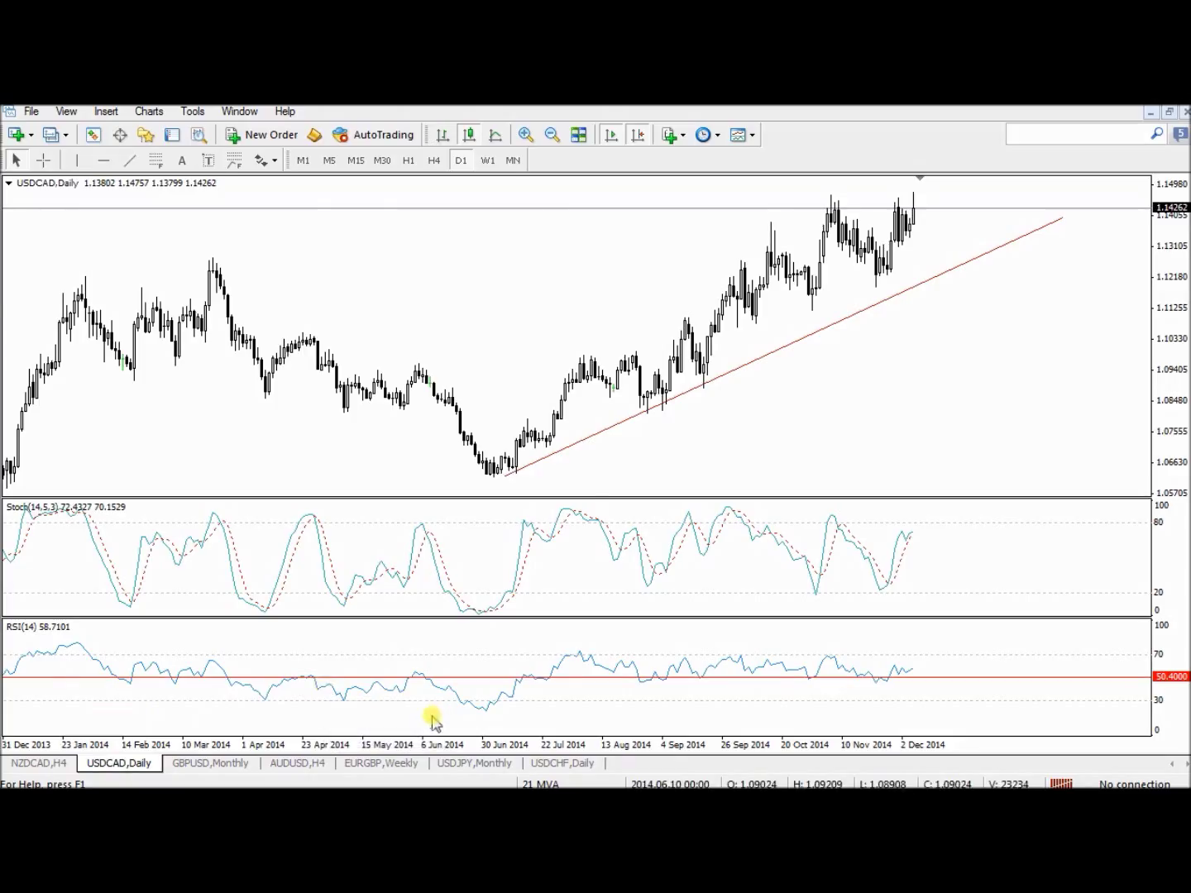
# Set the USDCAD chart to monthly and draw a rising trendline beneath the price lows from the mid-1990s to 2002
pyautogui.click(508, 164)
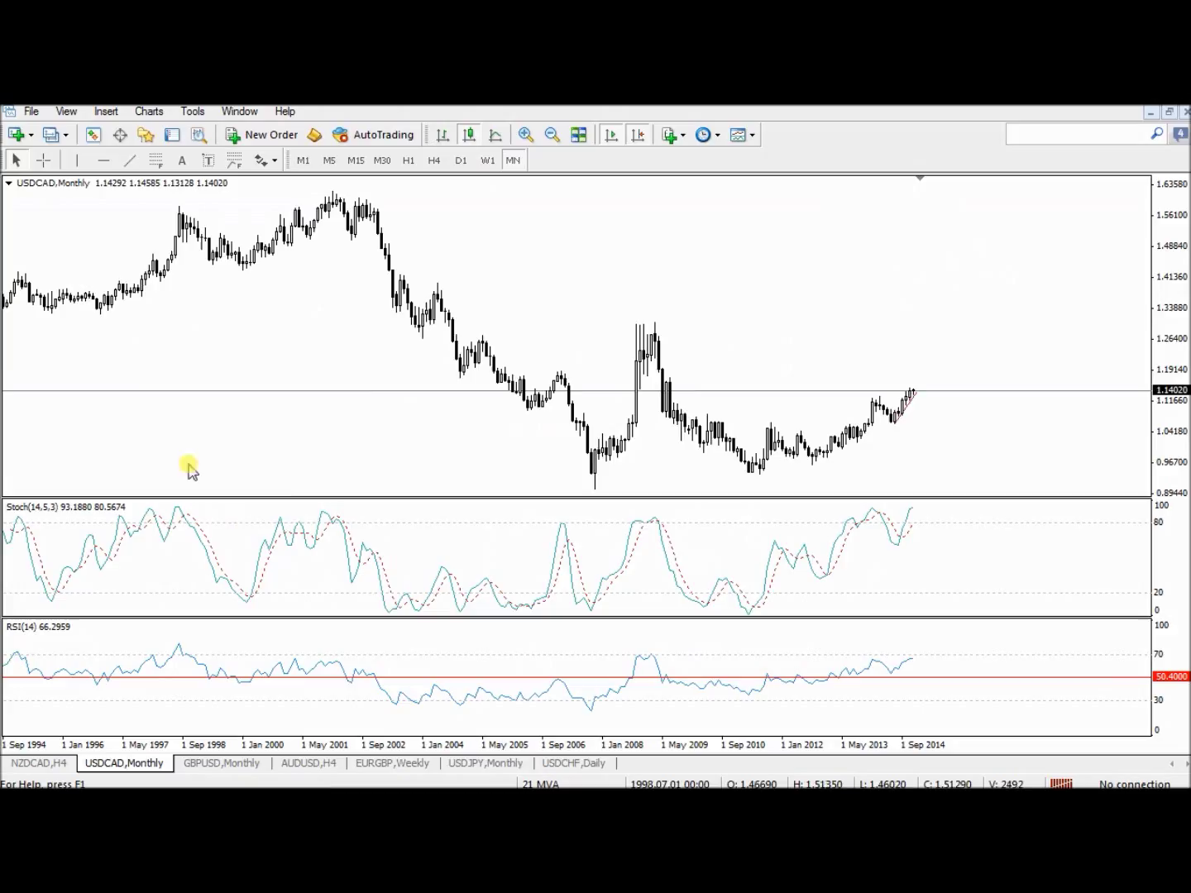
pyautogui.click(129, 159)
pyautogui.moveTo(23, 345); pyautogui.dragTo(451, 220)
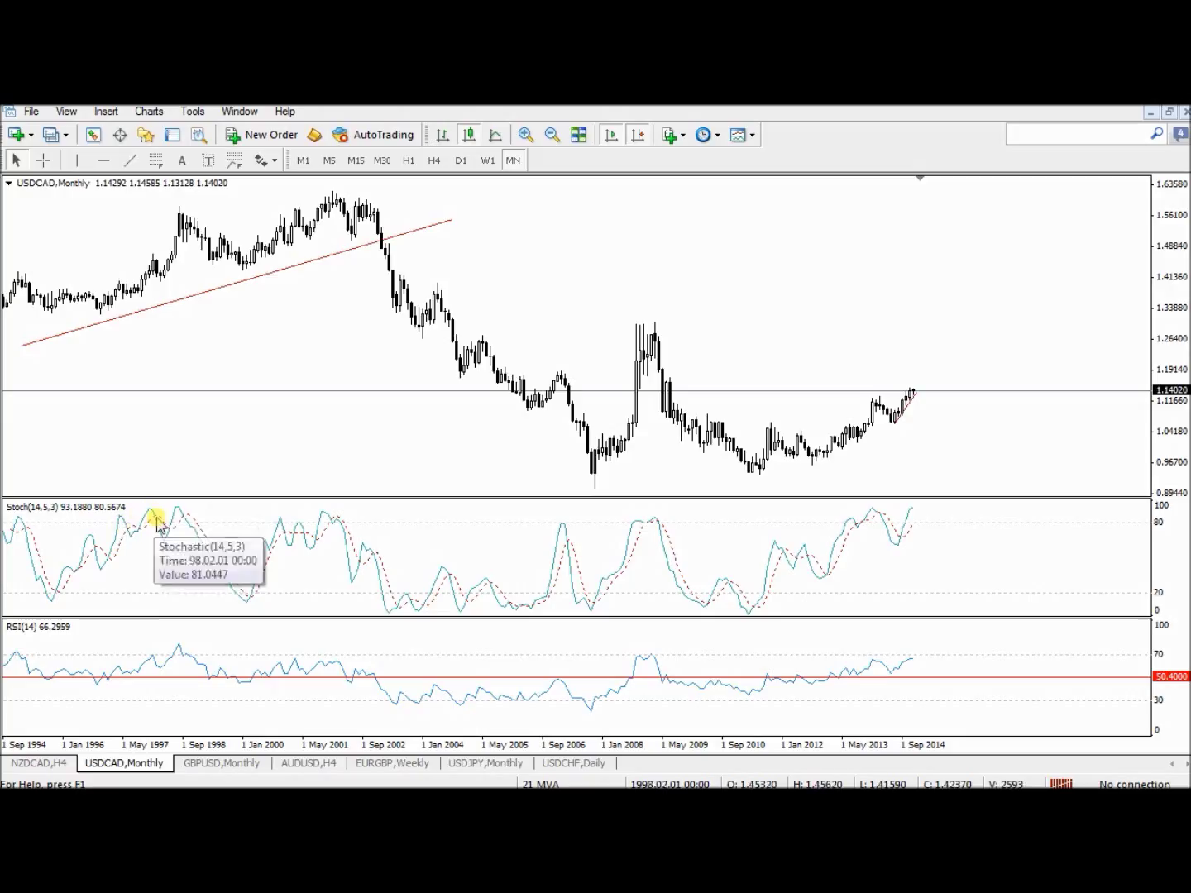
pyautogui.moveTo(159, 527)
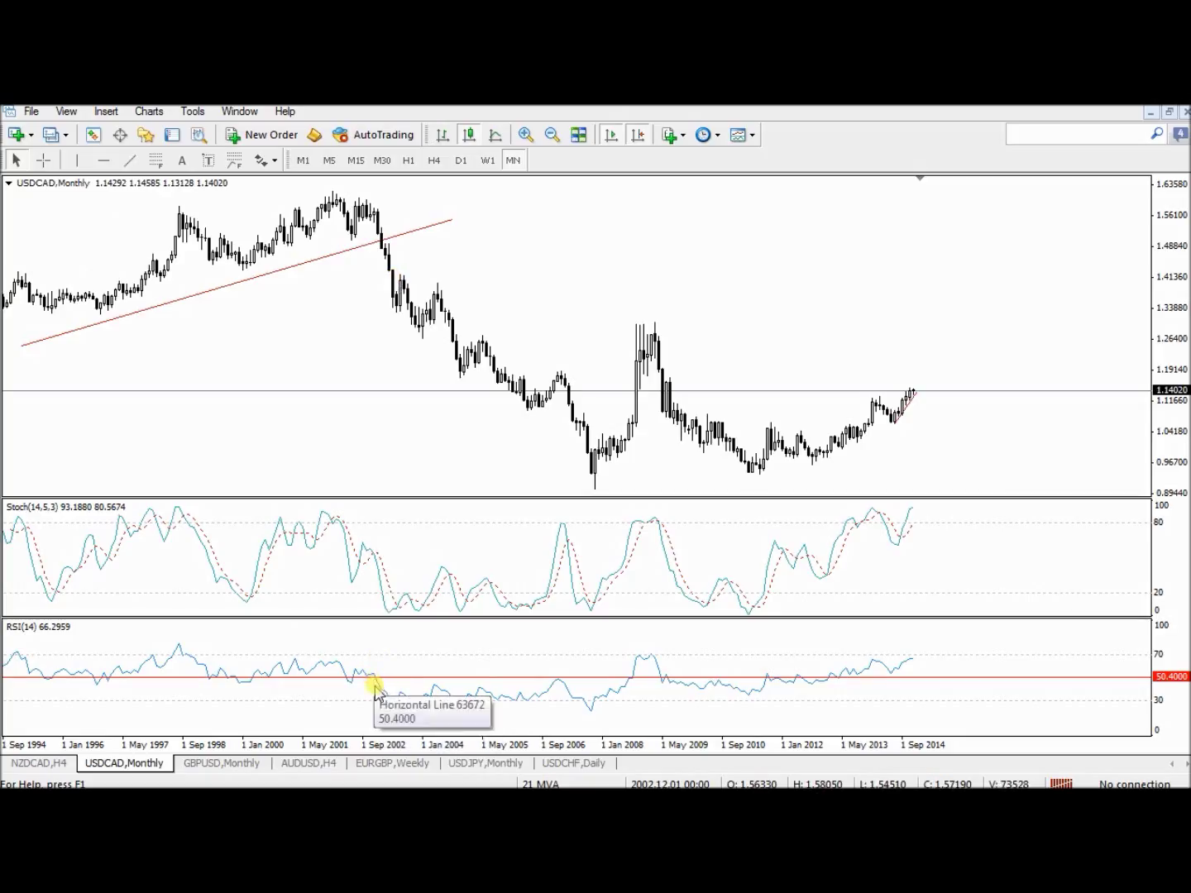
pyautogui.moveTo(376, 683)
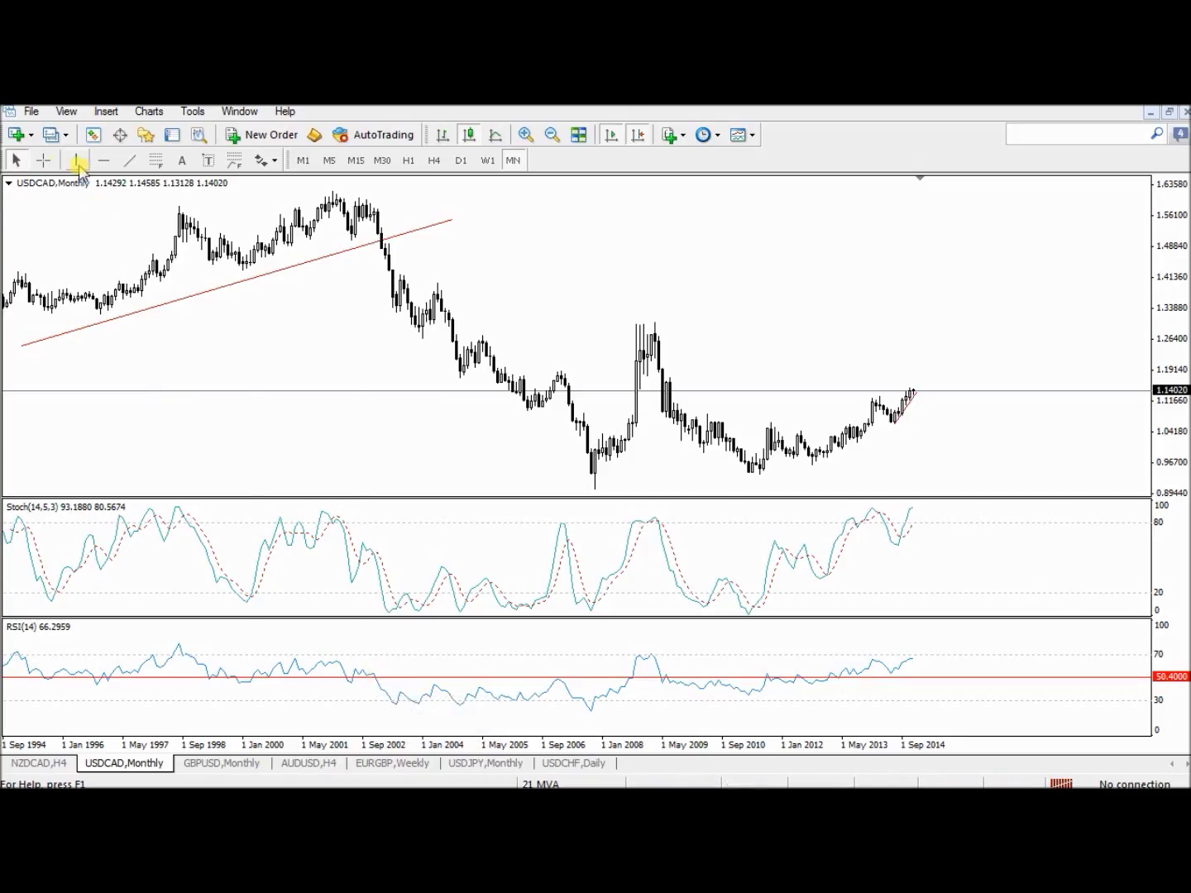
# Draw a falling trendline over the USDCAD highs from 2002 to 2007 and mark August 2008 with a vertical line in the RSI window
pyautogui.click(52, 162)
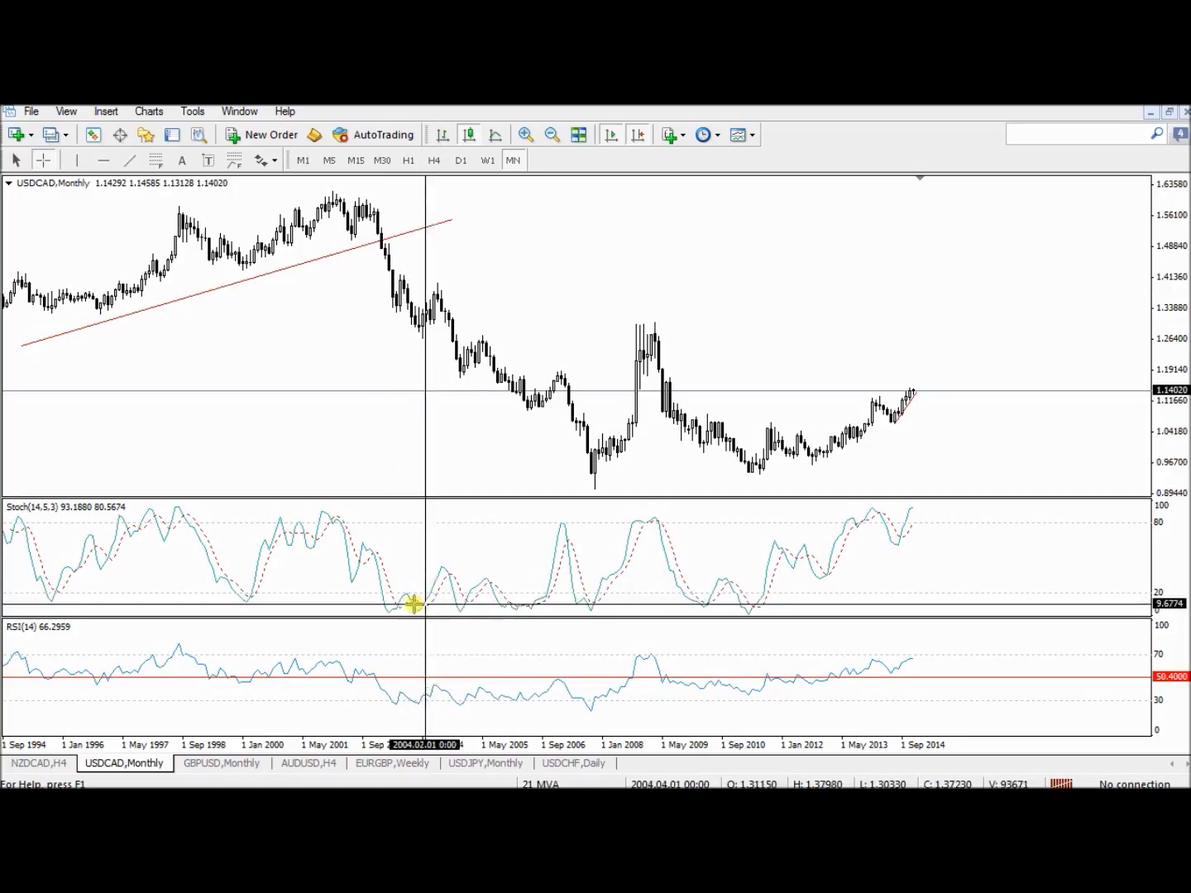
pyautogui.moveTo(427, 603)
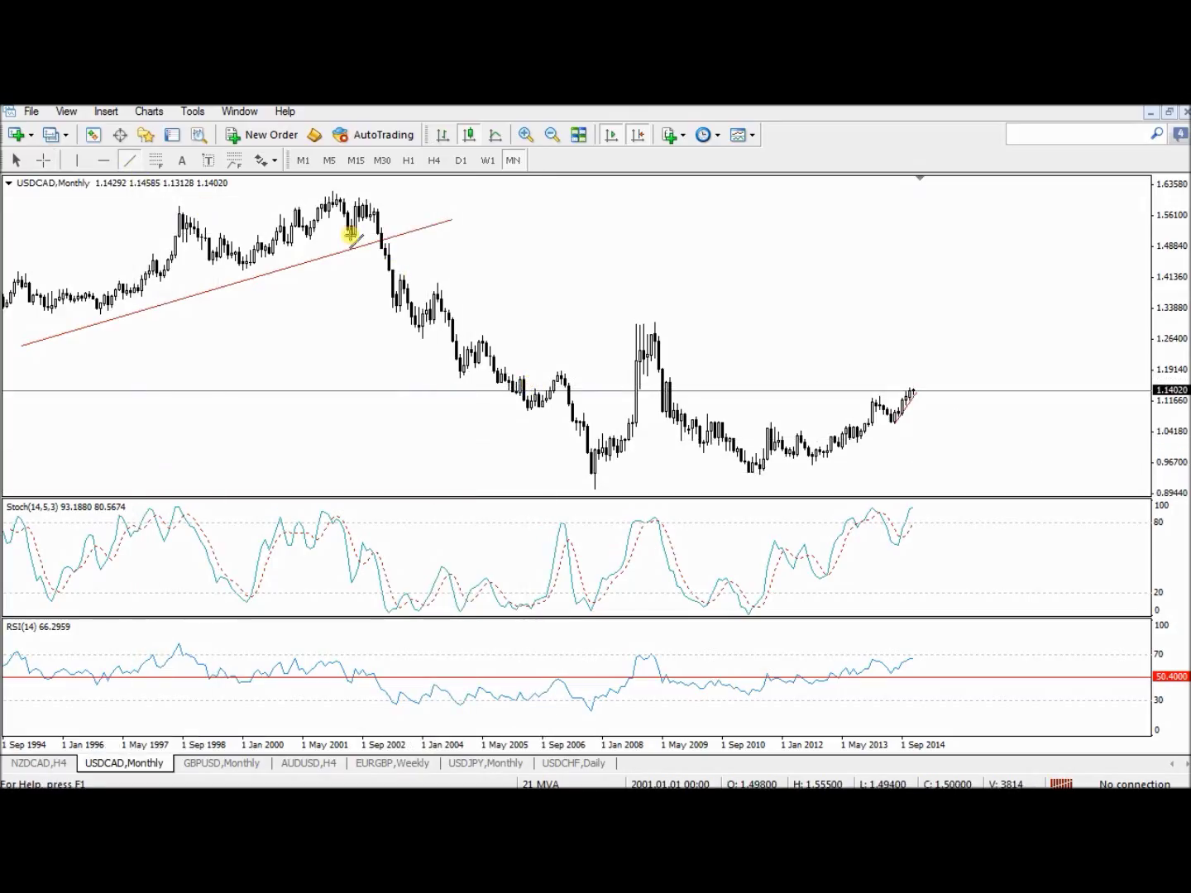
pyautogui.moveTo(372, 191); pyautogui.dragTo(677, 469)
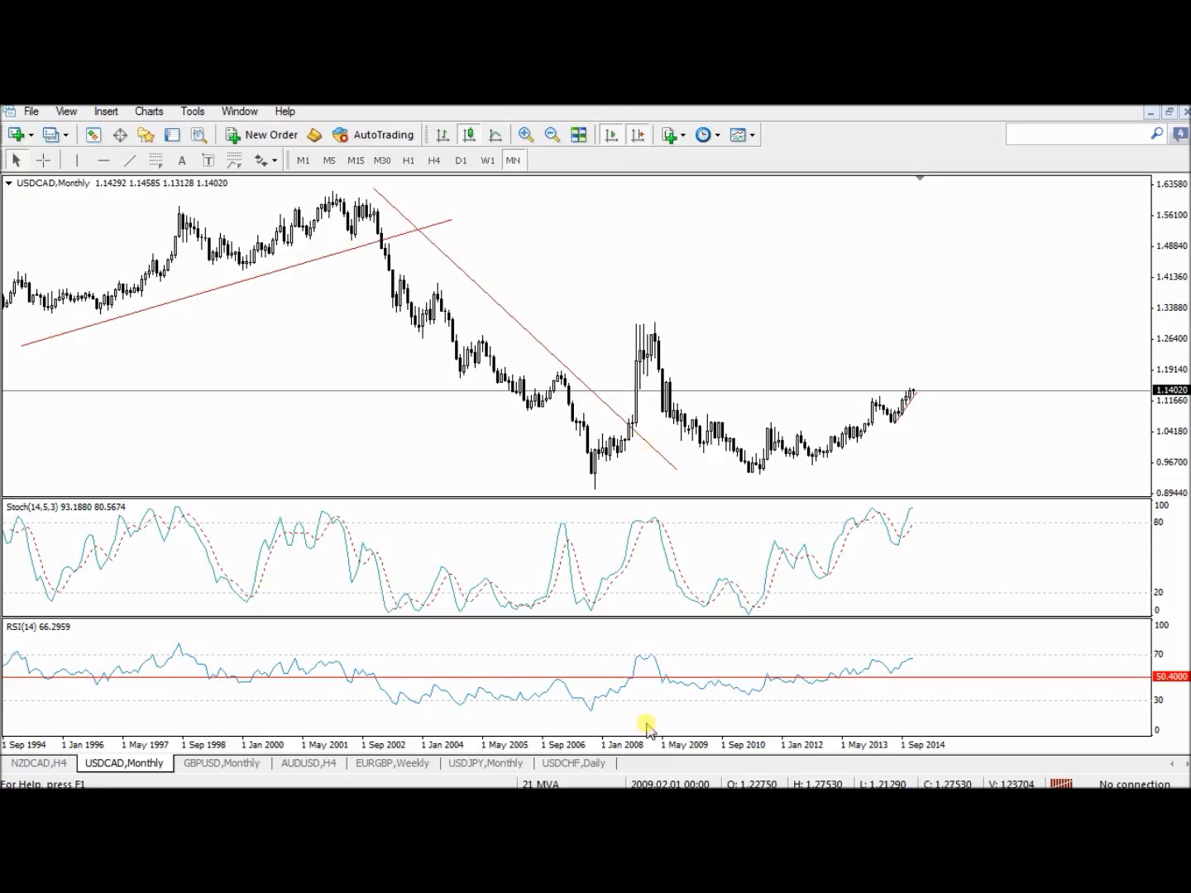
pyautogui.click(77, 160)
pyautogui.click(630, 658)
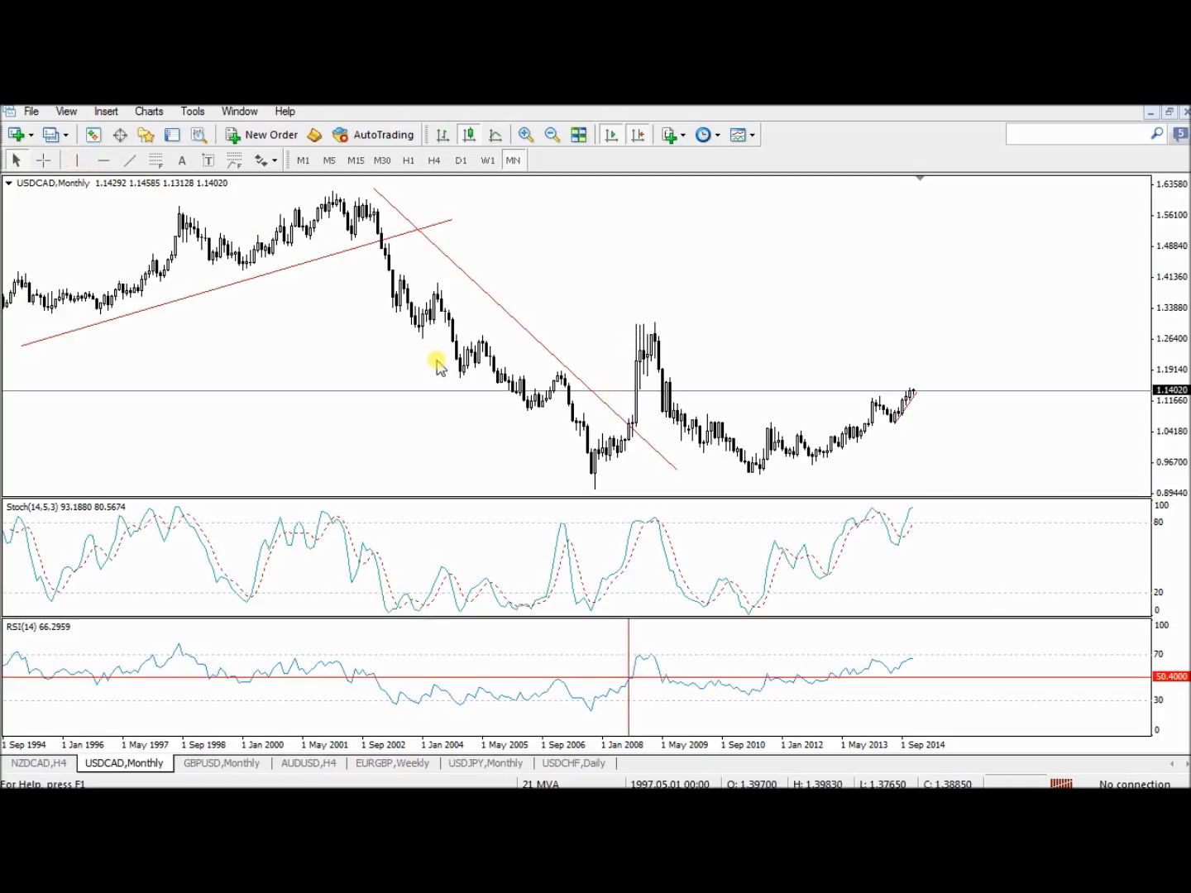
# Compare Stochastic, RSI and price around the 2008 trendline break using the crosshair, and review USDCAD on H4, daily and weekly
pyautogui.click(43, 160)
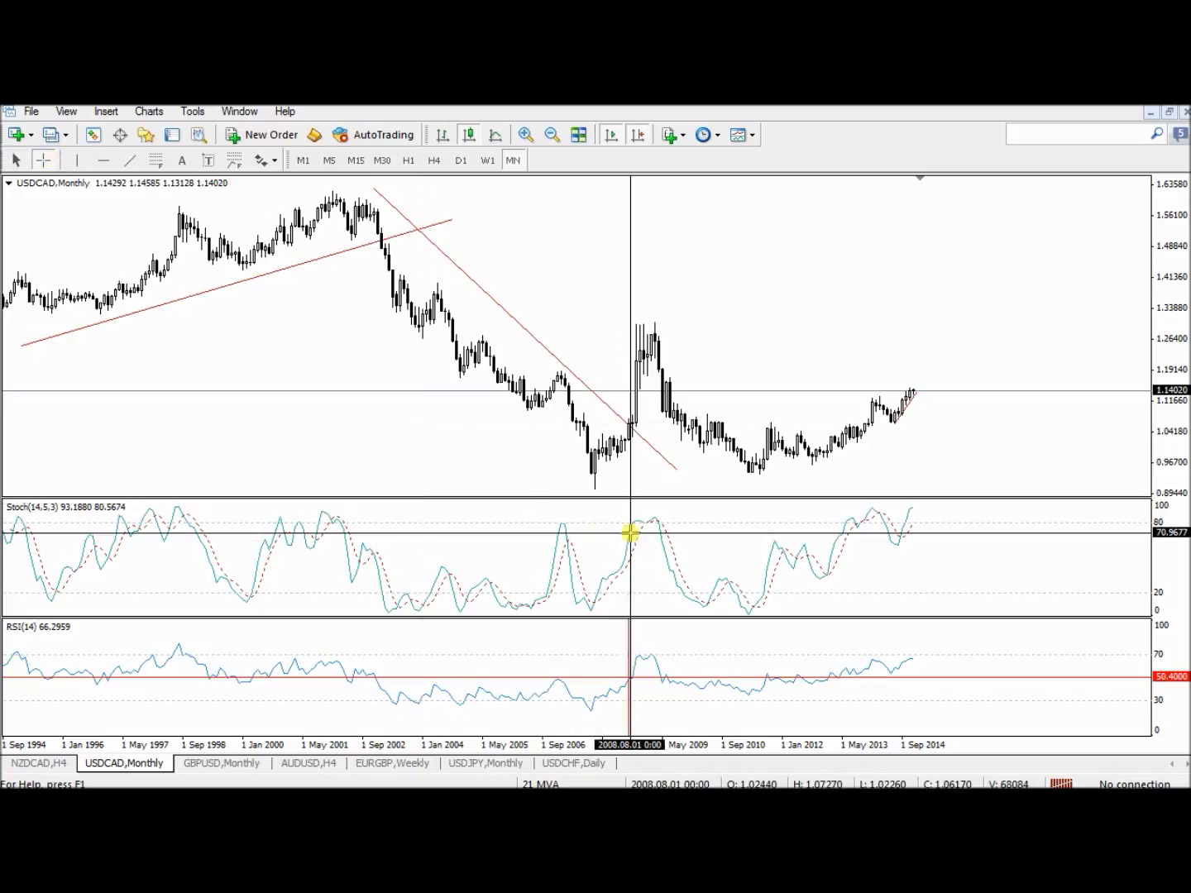
pyautogui.moveTo(628, 536)
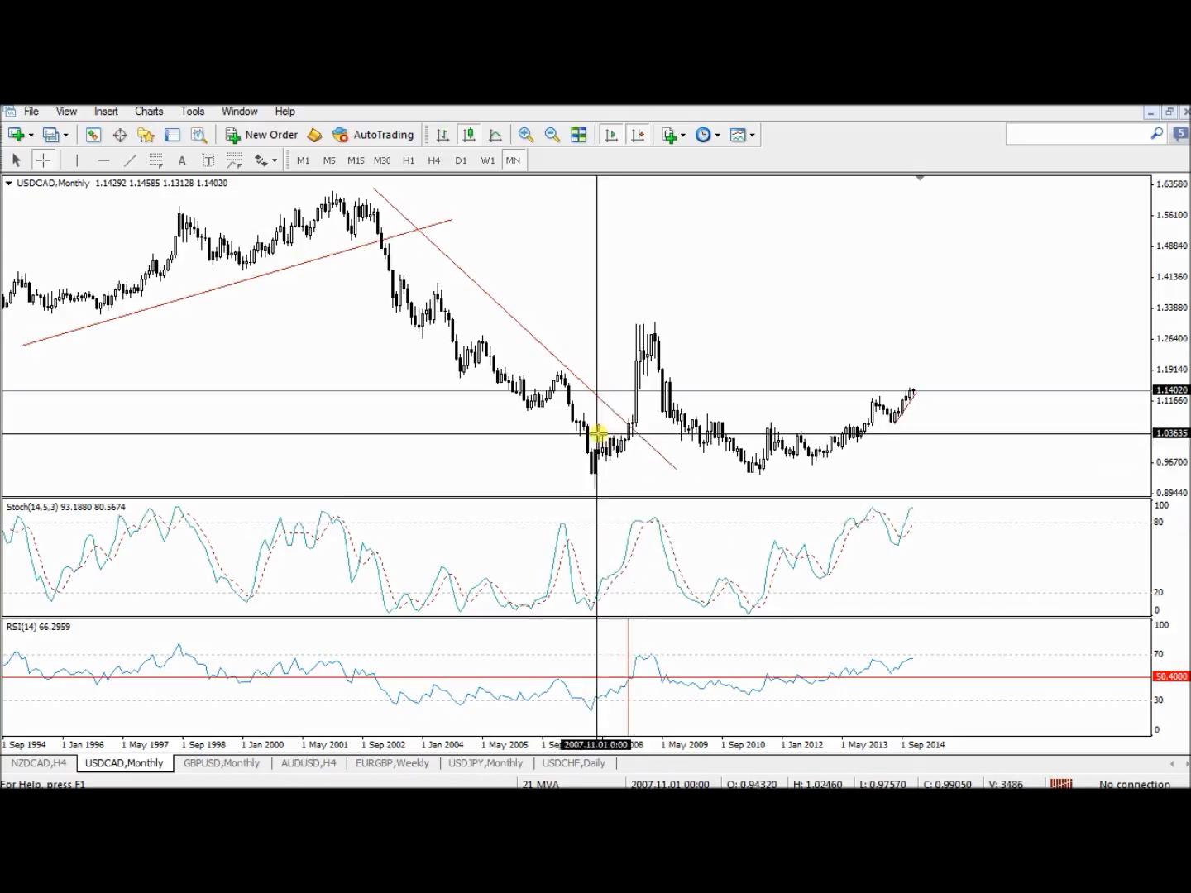
pyautogui.moveTo(620, 432)
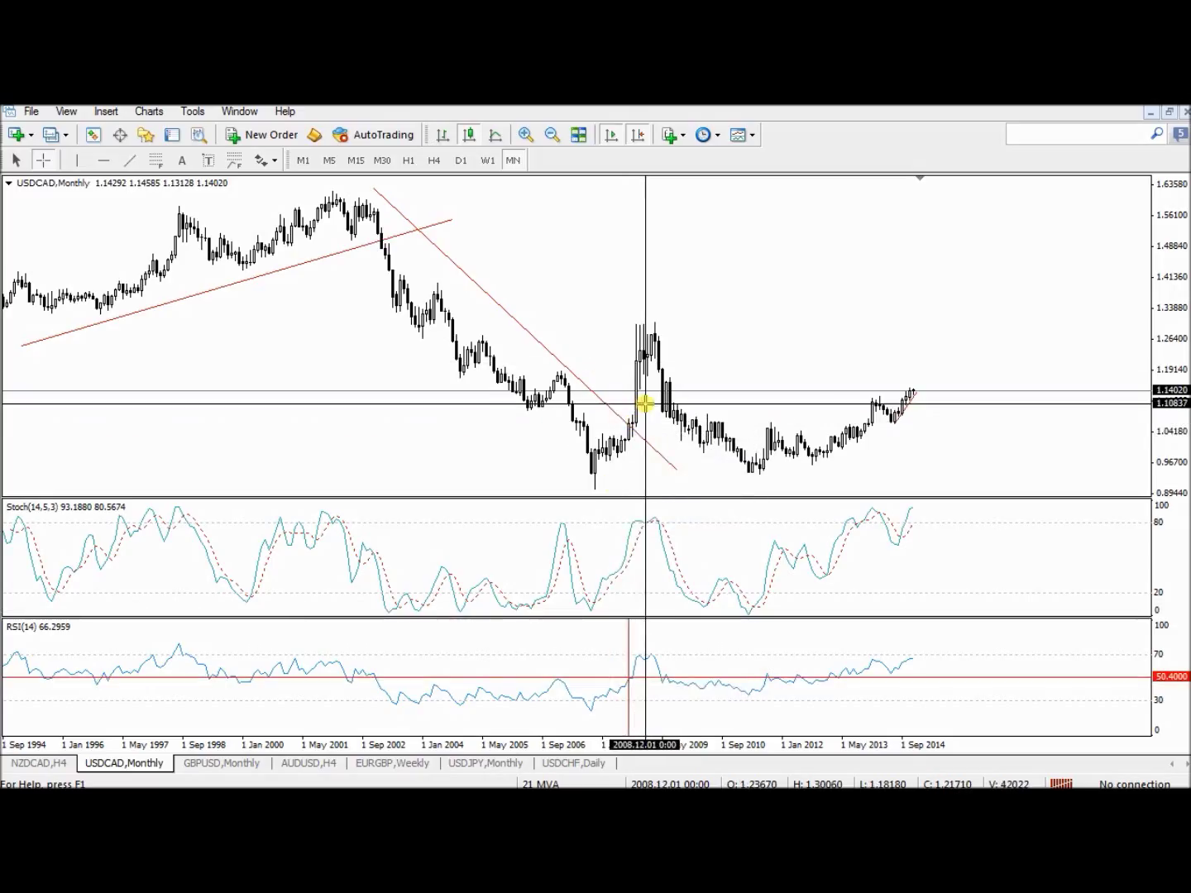
pyautogui.click(436, 162)
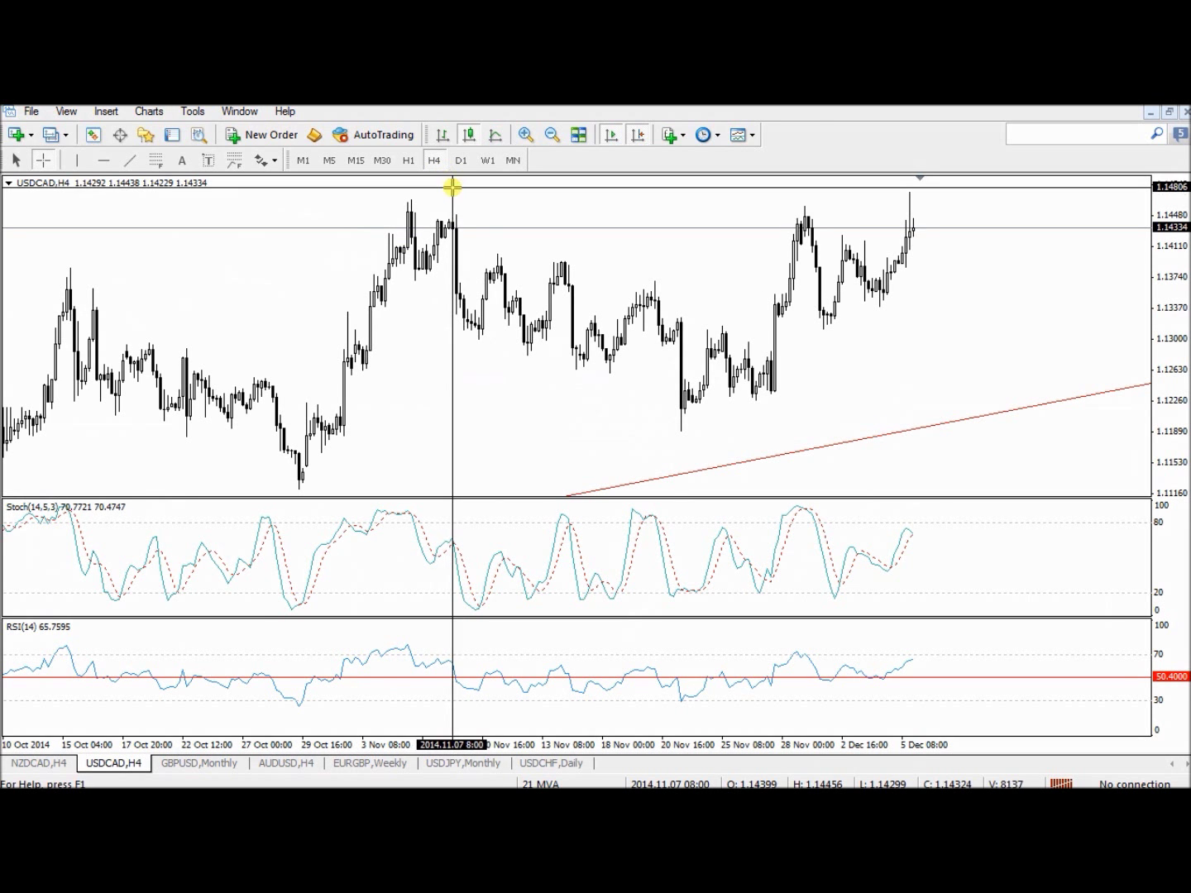
pyautogui.click(461, 160)
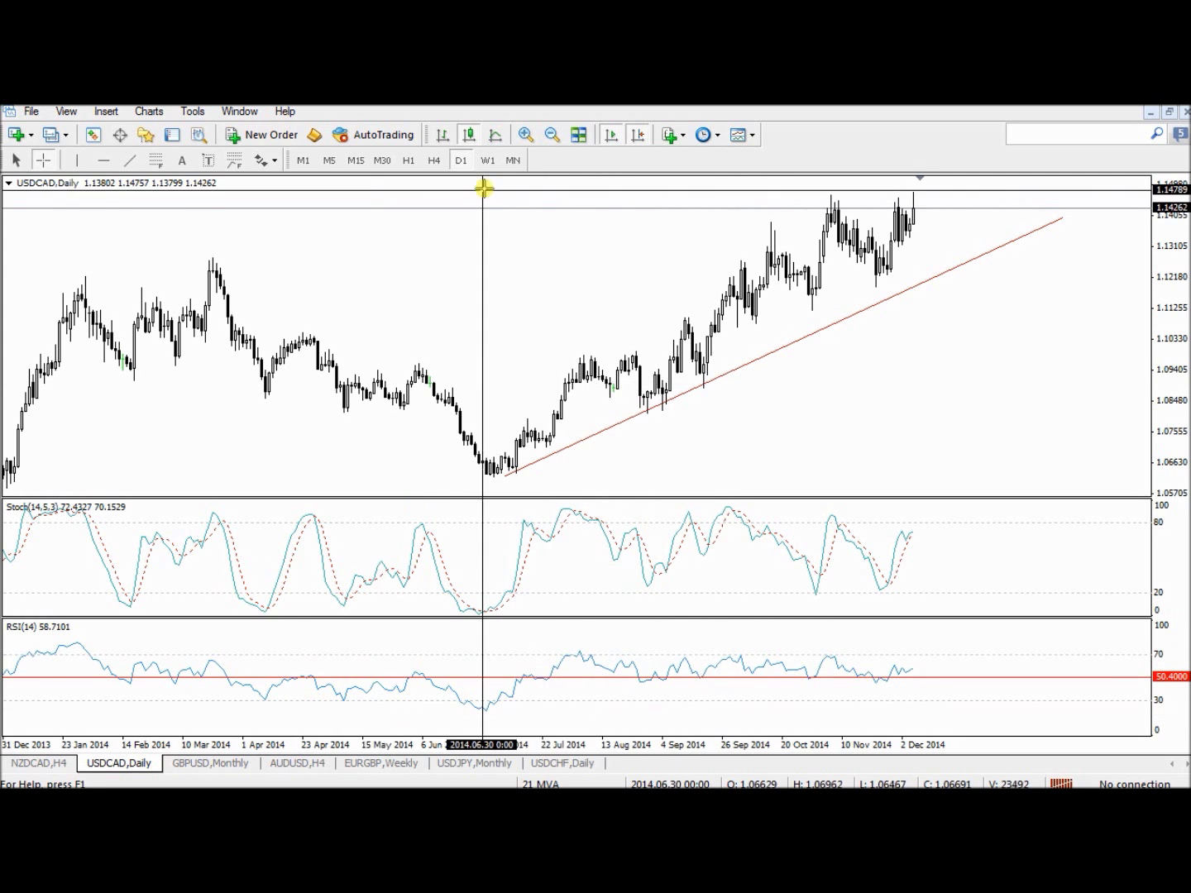
pyautogui.click(487, 160)
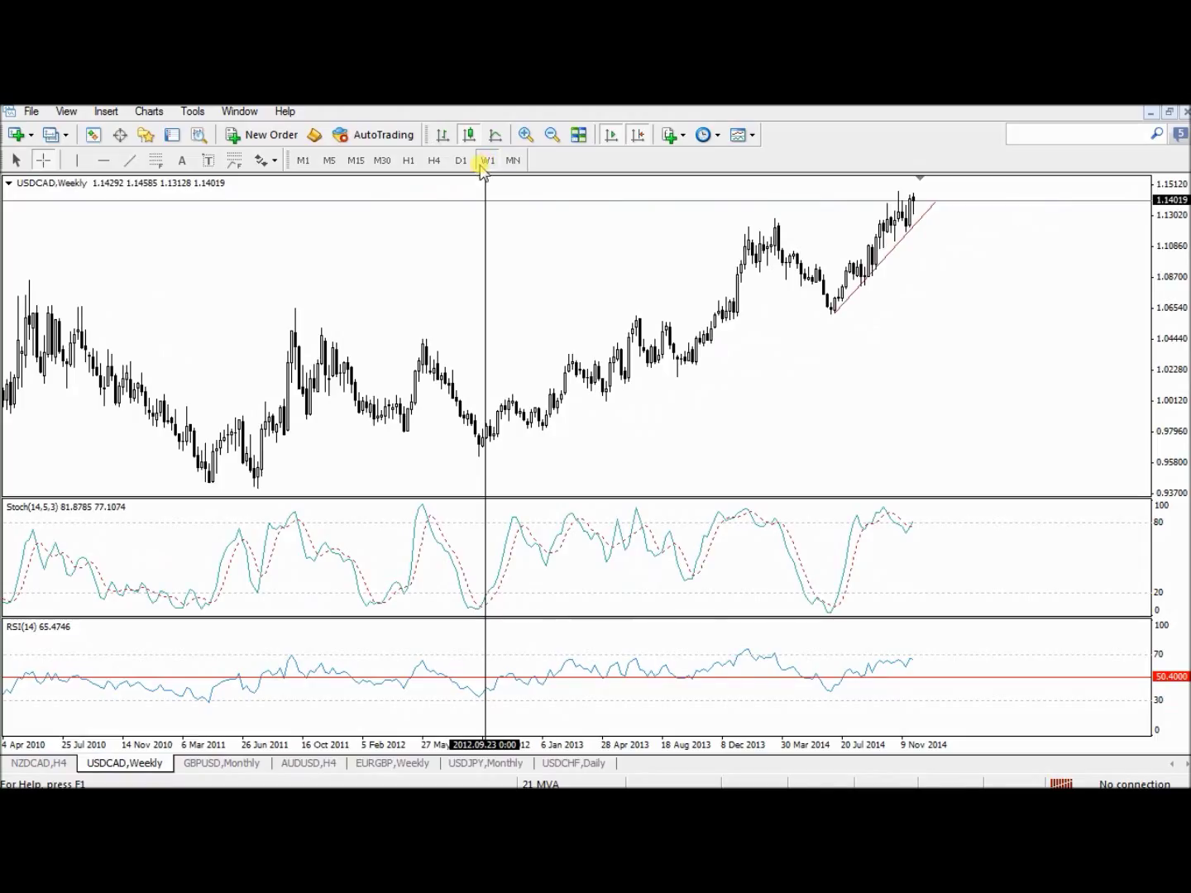
# Set the USDCHF chart to monthly and place a horizontal line across its RSI at about 50.25
pyautogui.click(575, 762)
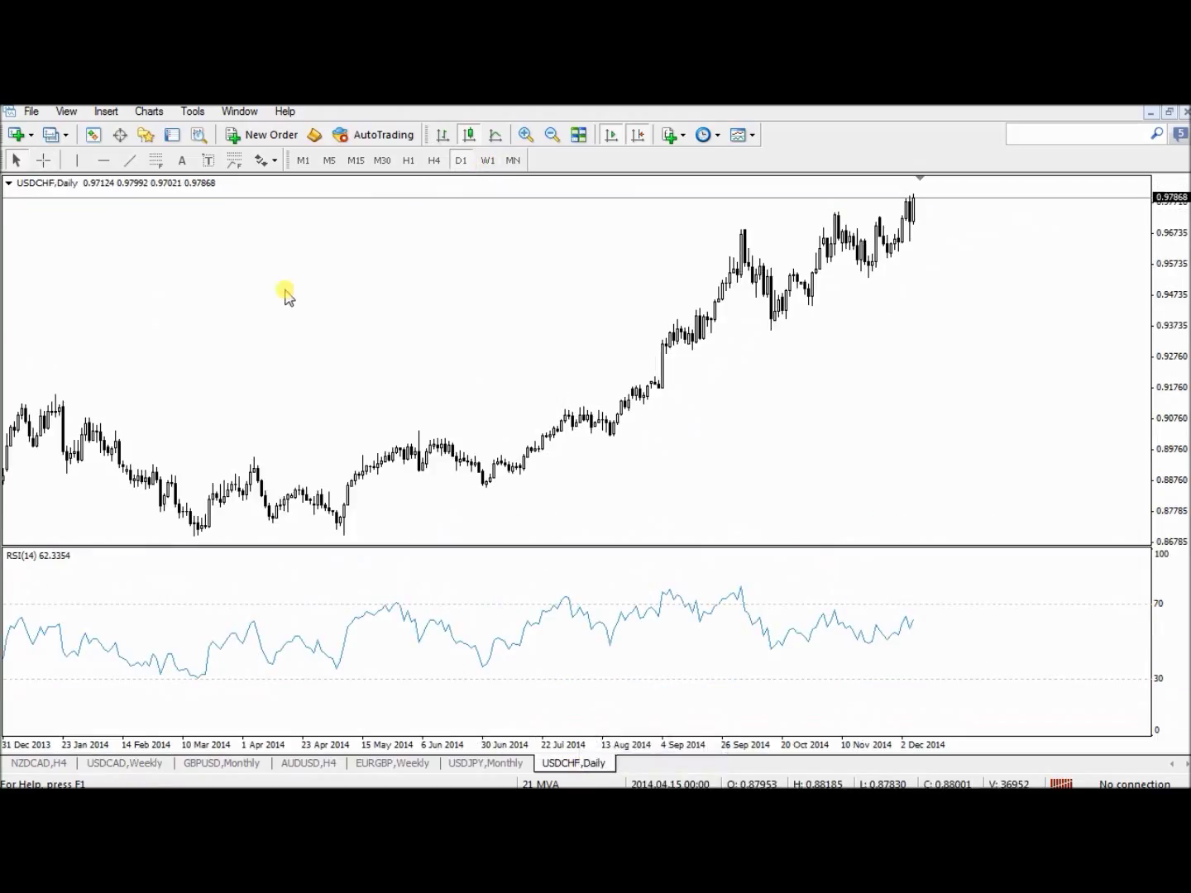
pyautogui.click(511, 160)
pyautogui.click(103, 160)
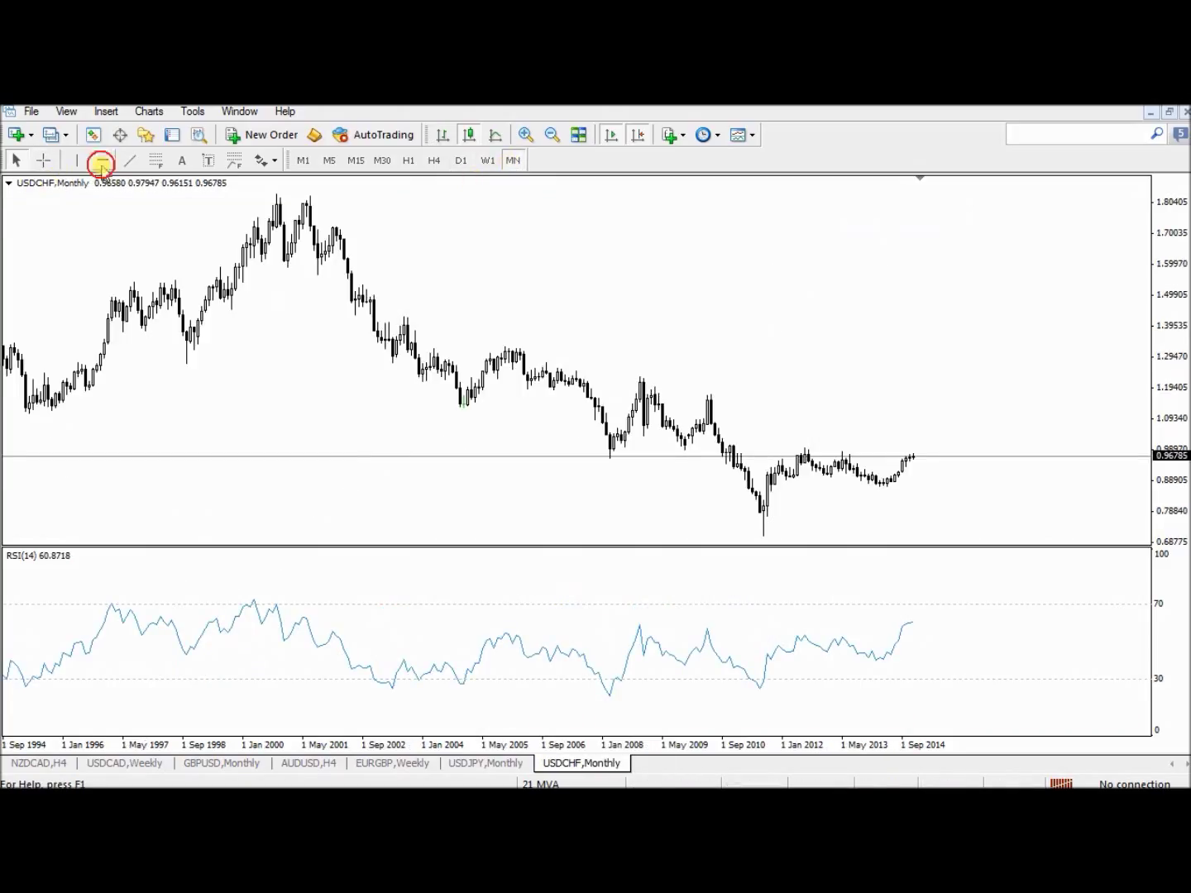
pyautogui.moveTo(754, 629); pyautogui.dragTo(760, 642)
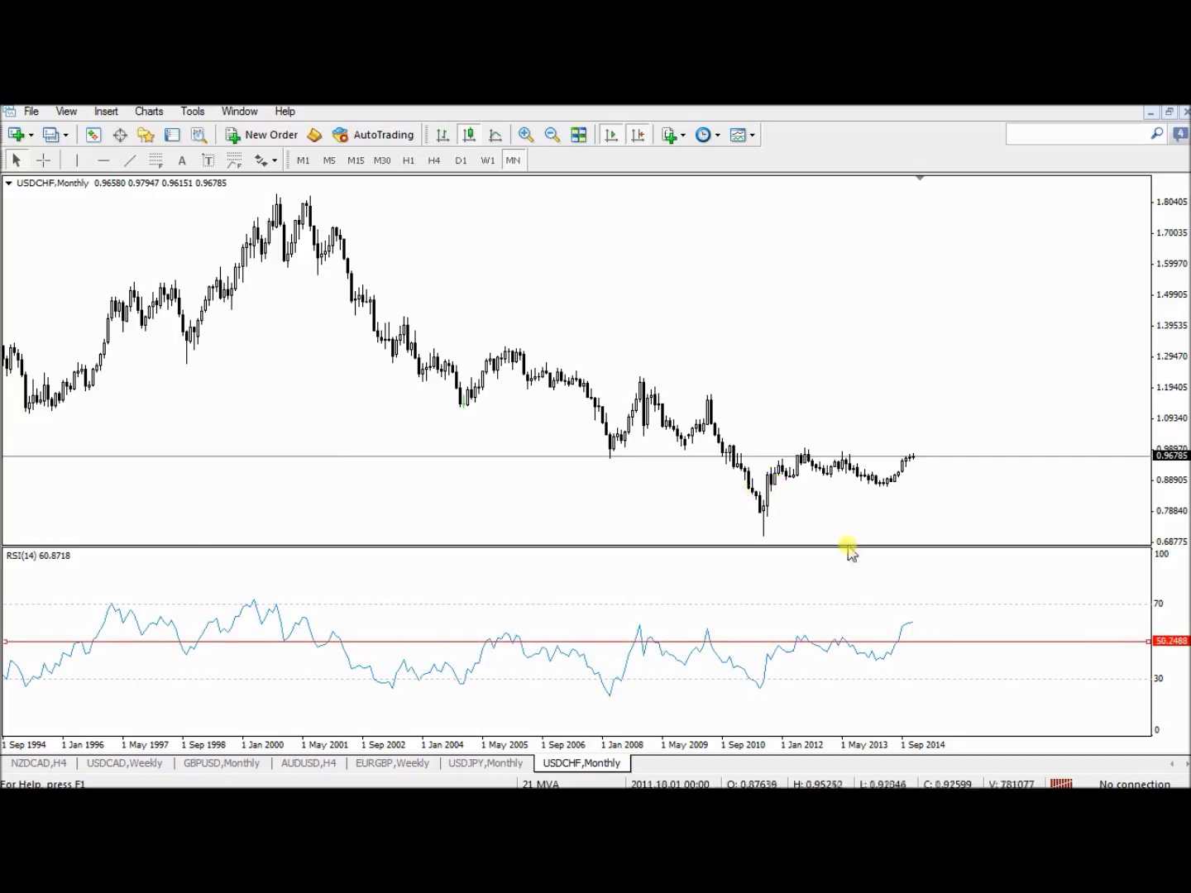
# Draw a falling trendline over the USDCHF monthly highs since 2001, extended past the latest bar
pyautogui.scroll(1, 189, 199)
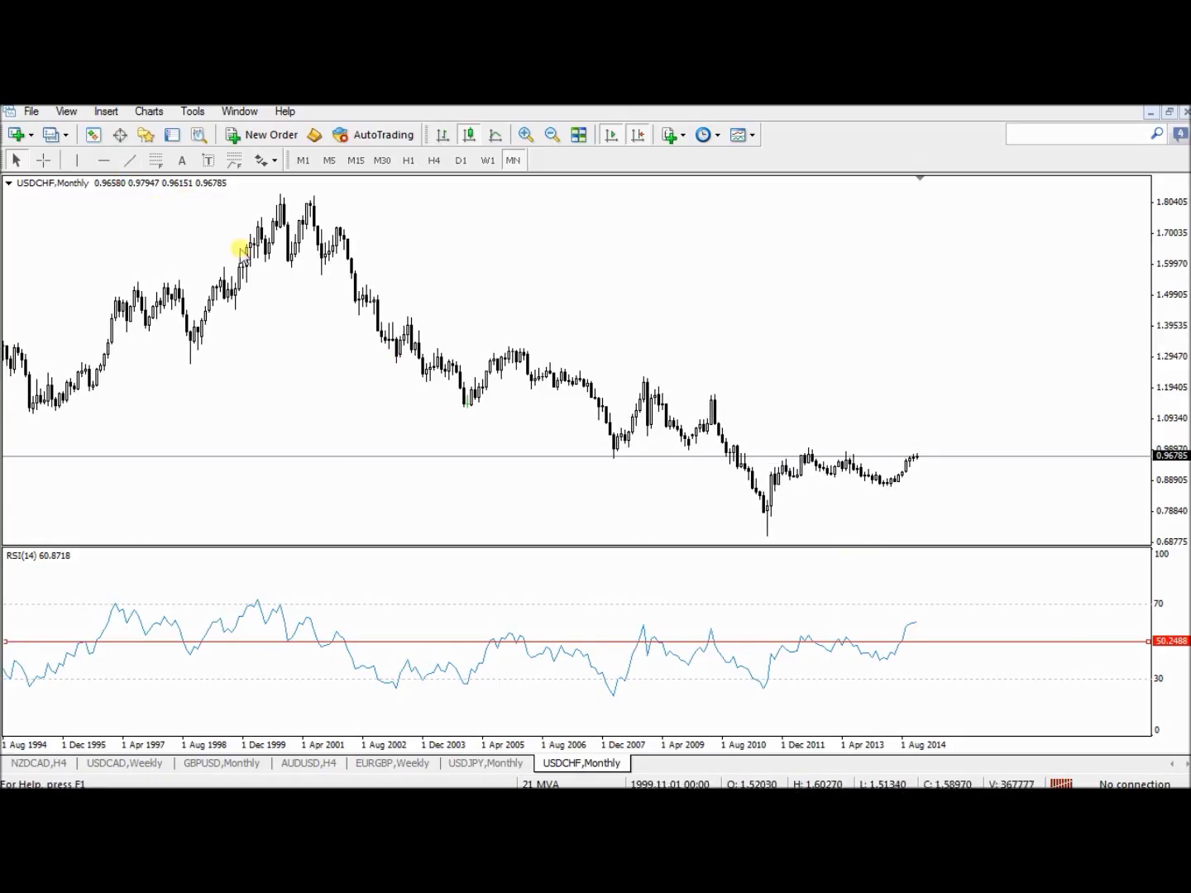
pyautogui.click(131, 161)
pyautogui.moveTo(318, 193); pyautogui.dragTo(943, 498)
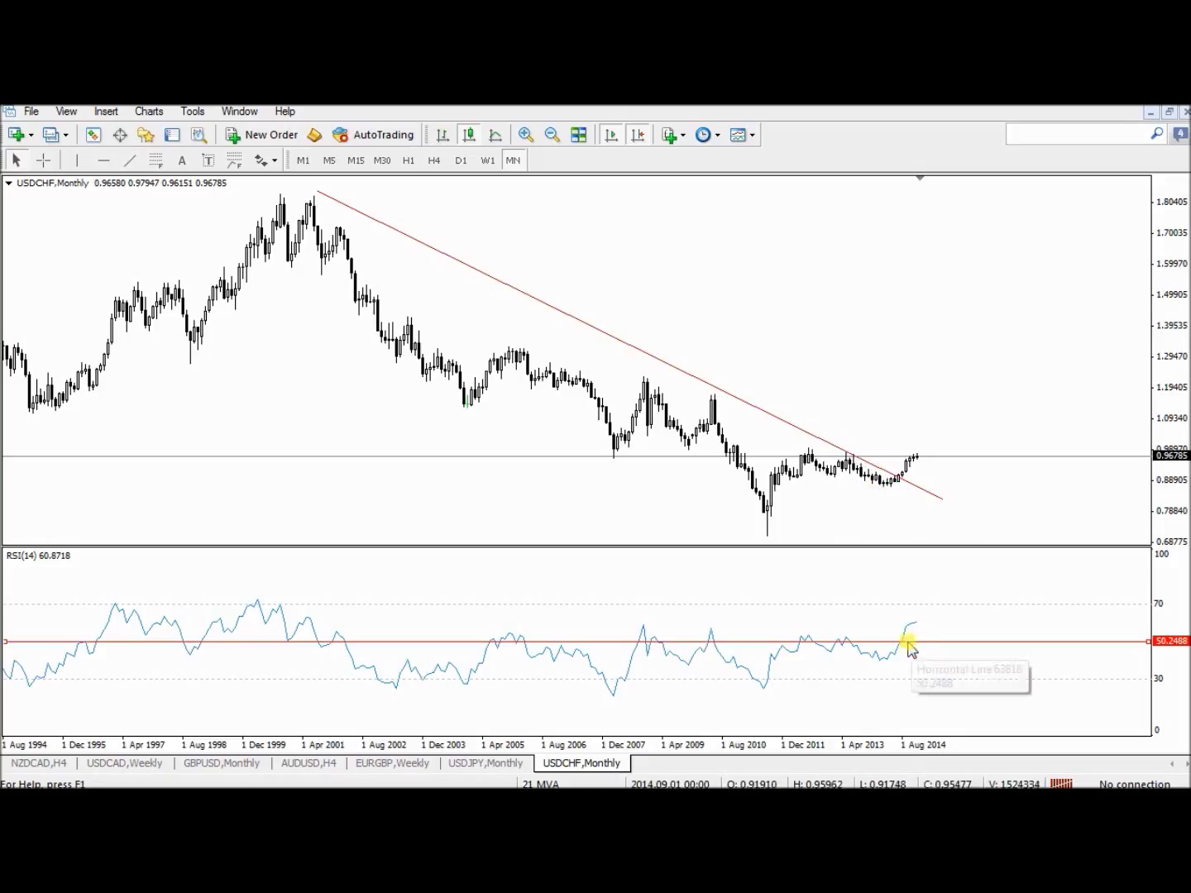
pyautogui.moveTo(915, 633)
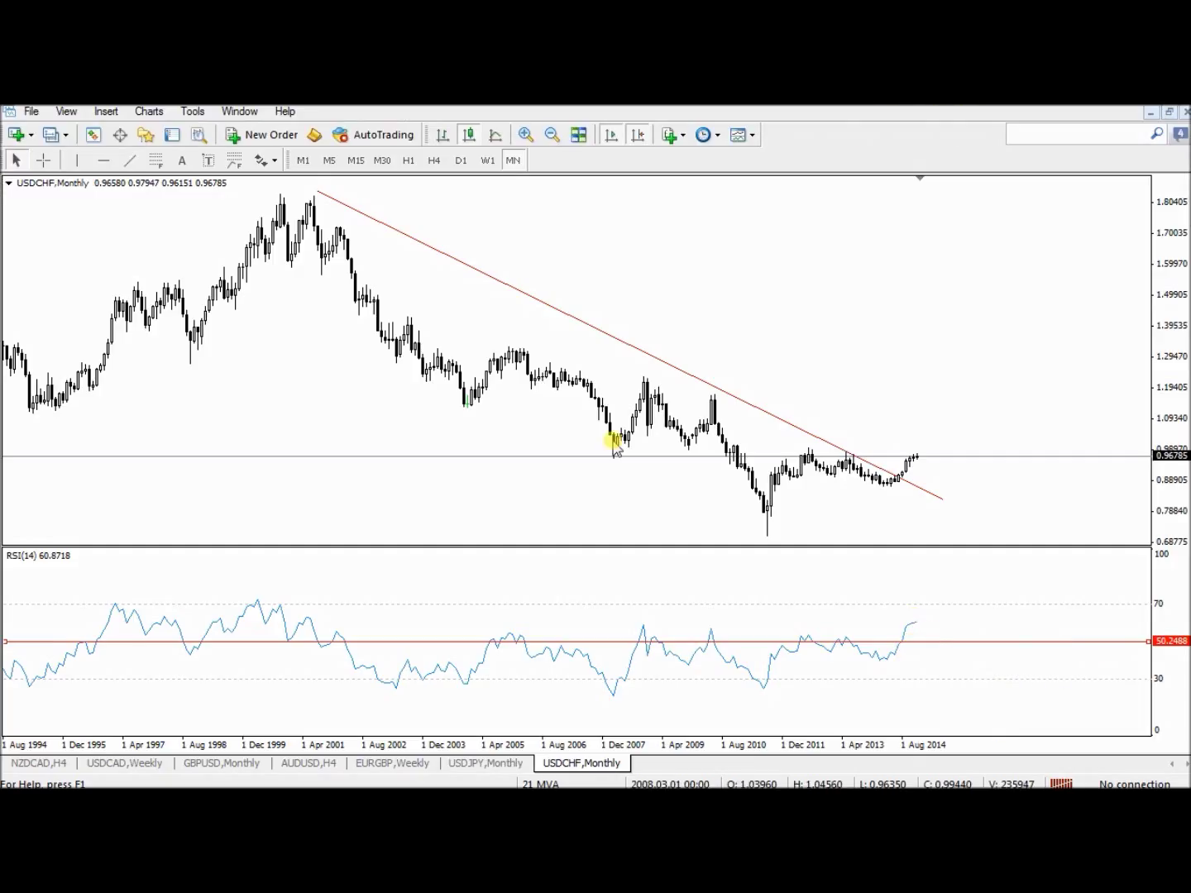
# Review USDCHF on weekly, then set it to daily and draw a falling trendline over the RSI peaks since October 2014
pyautogui.click(487, 162)
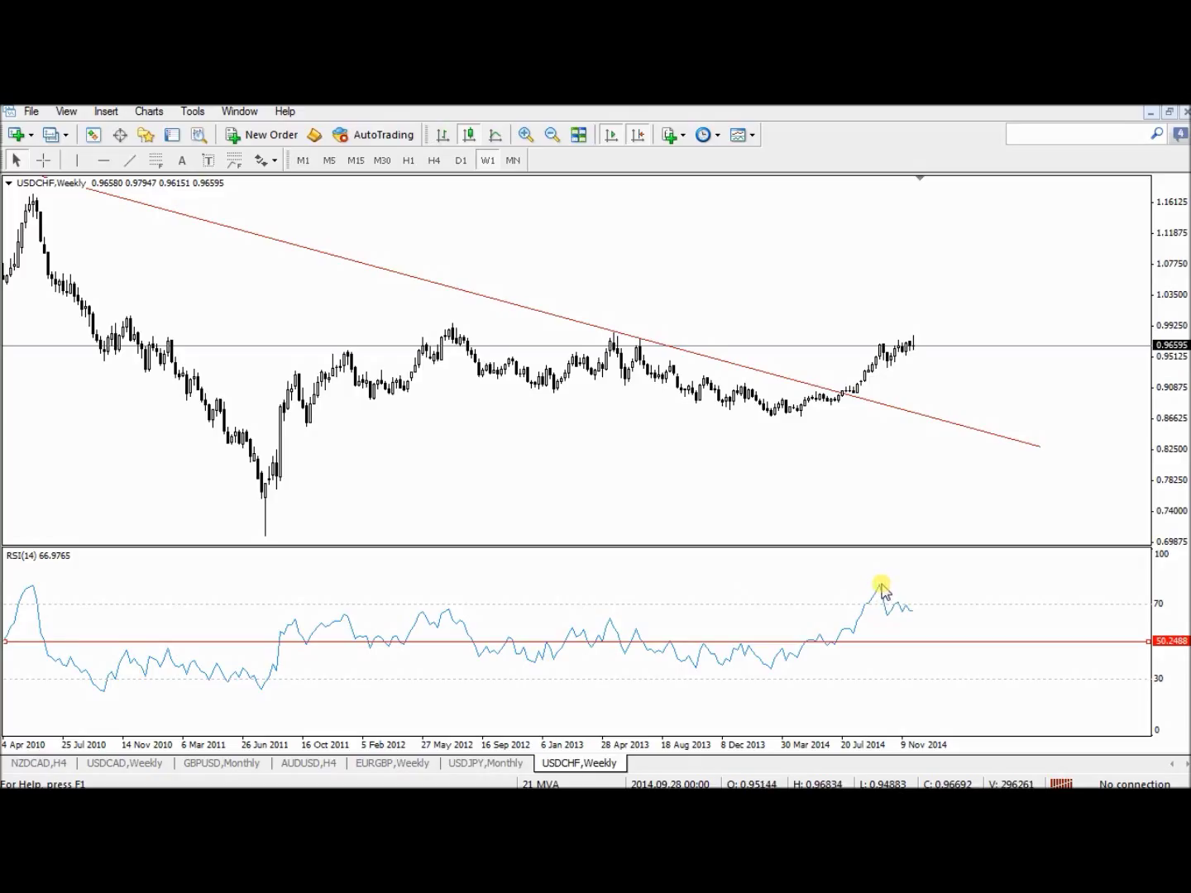
pyautogui.click(461, 160)
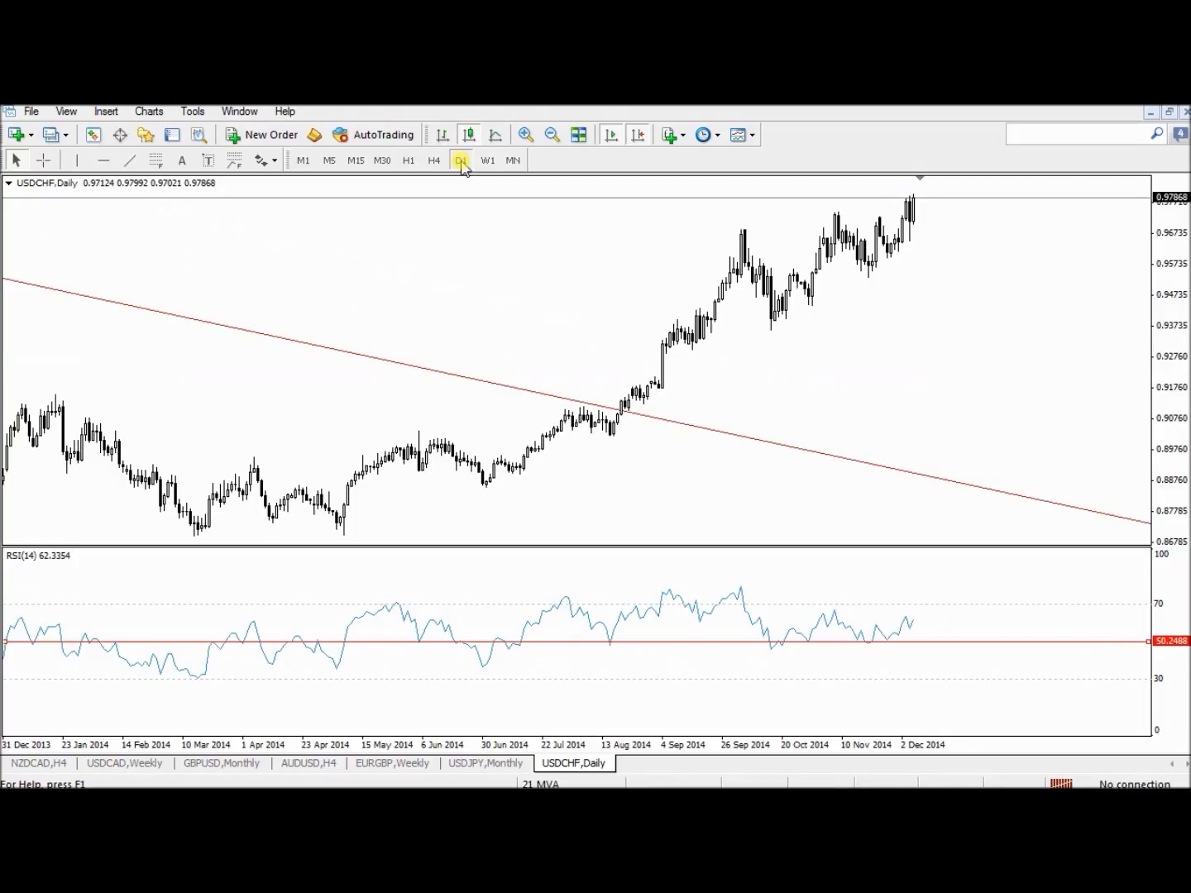
pyautogui.click(128, 160)
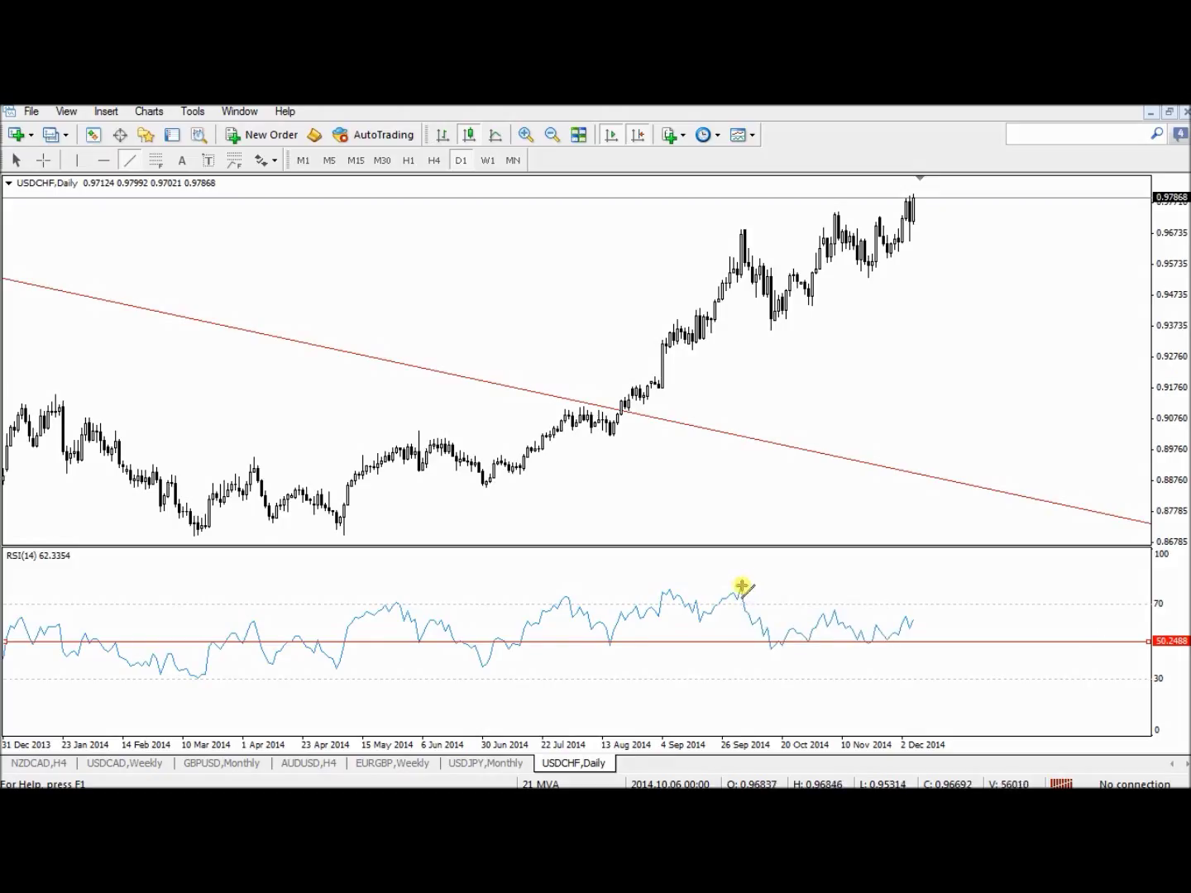
pyautogui.moveTo(744, 586)
pyautogui.mouseDown()
pyautogui.moveTo(874, 608)
pyautogui.moveTo(915, 630)
pyautogui.moveTo(916, 618)
pyautogui.moveTo(937, 621)
pyautogui.mouseUp()
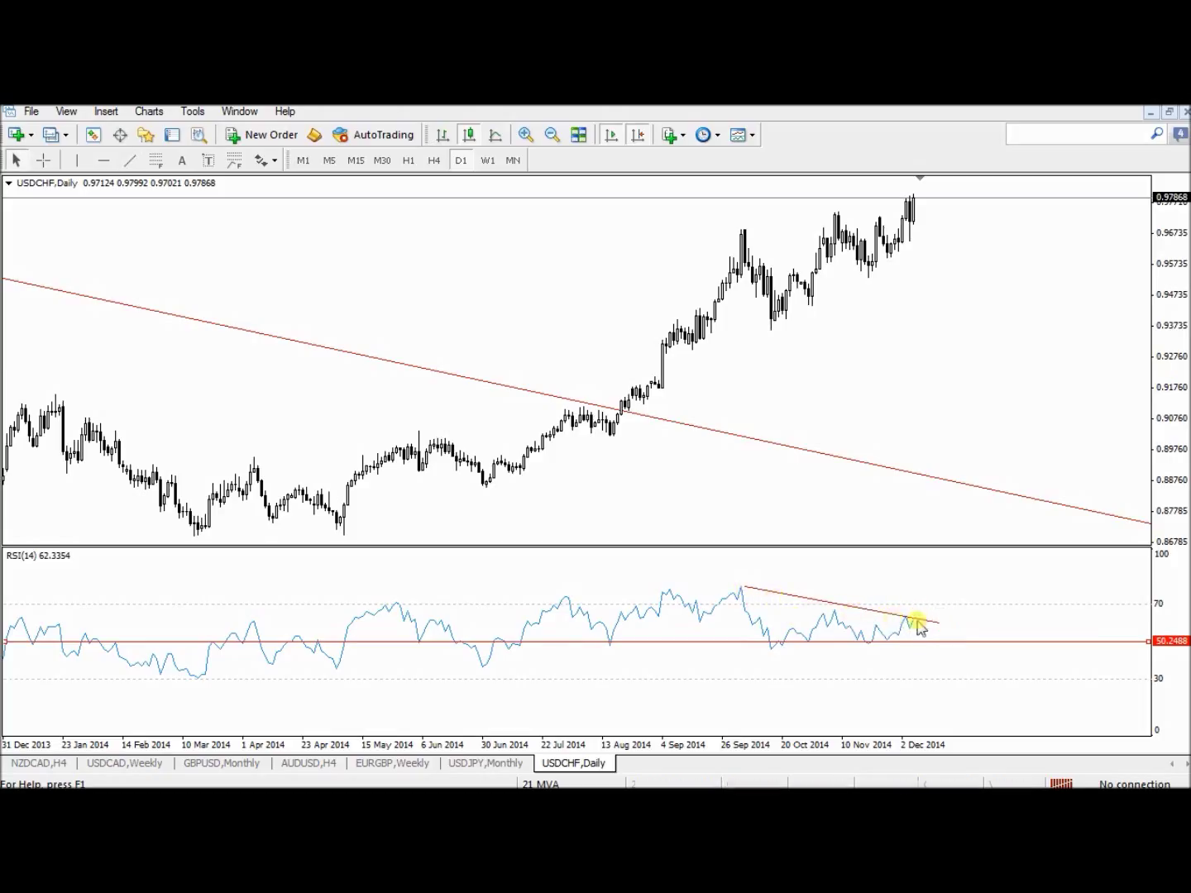
# Draw two converging rising trendlines on the USDCHF daily price, one over the highs and one beneath the lows since October 2014
pyautogui.click(130, 159)
pyautogui.click(130, 160)
pyautogui.moveTo(730, 238); pyautogui.dragTo(922, 189)
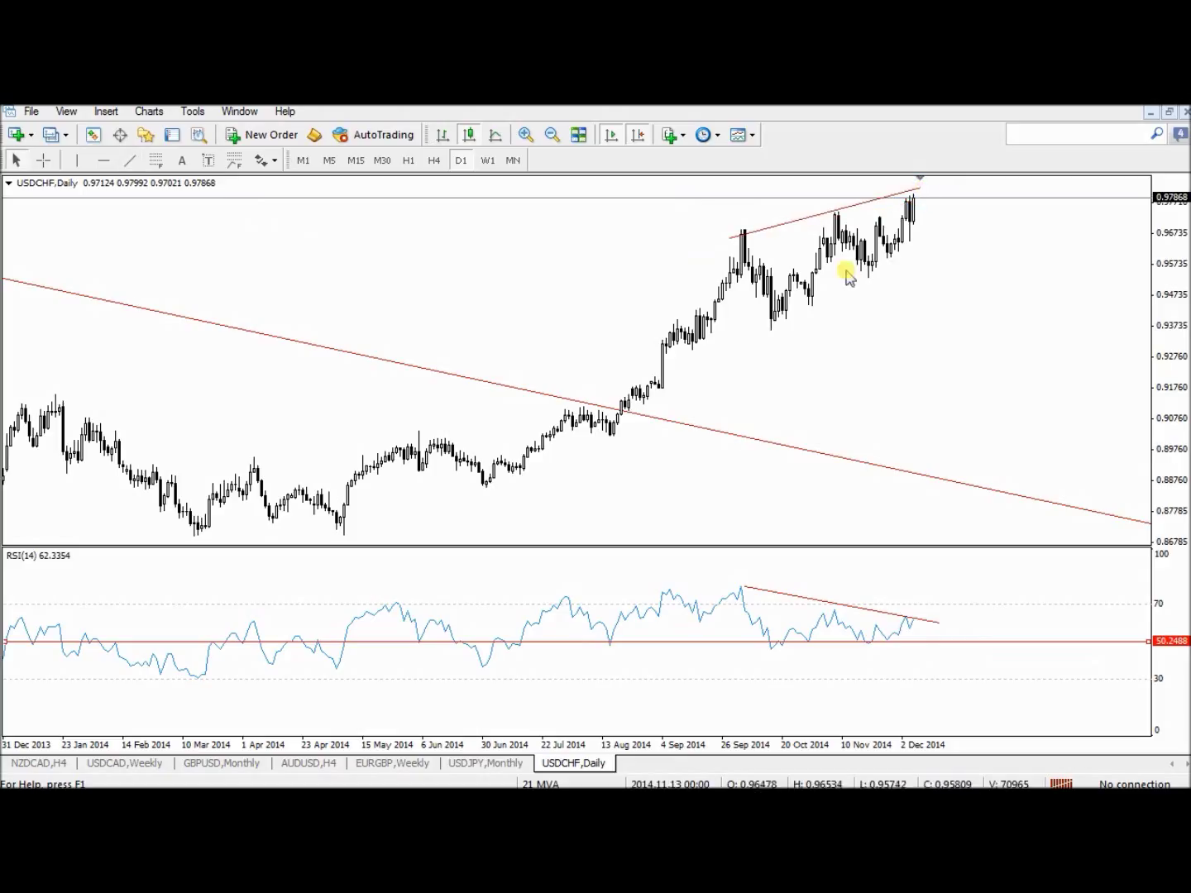
pyautogui.click(130, 162)
pyautogui.moveTo(771, 330); pyautogui.dragTo(980, 209)
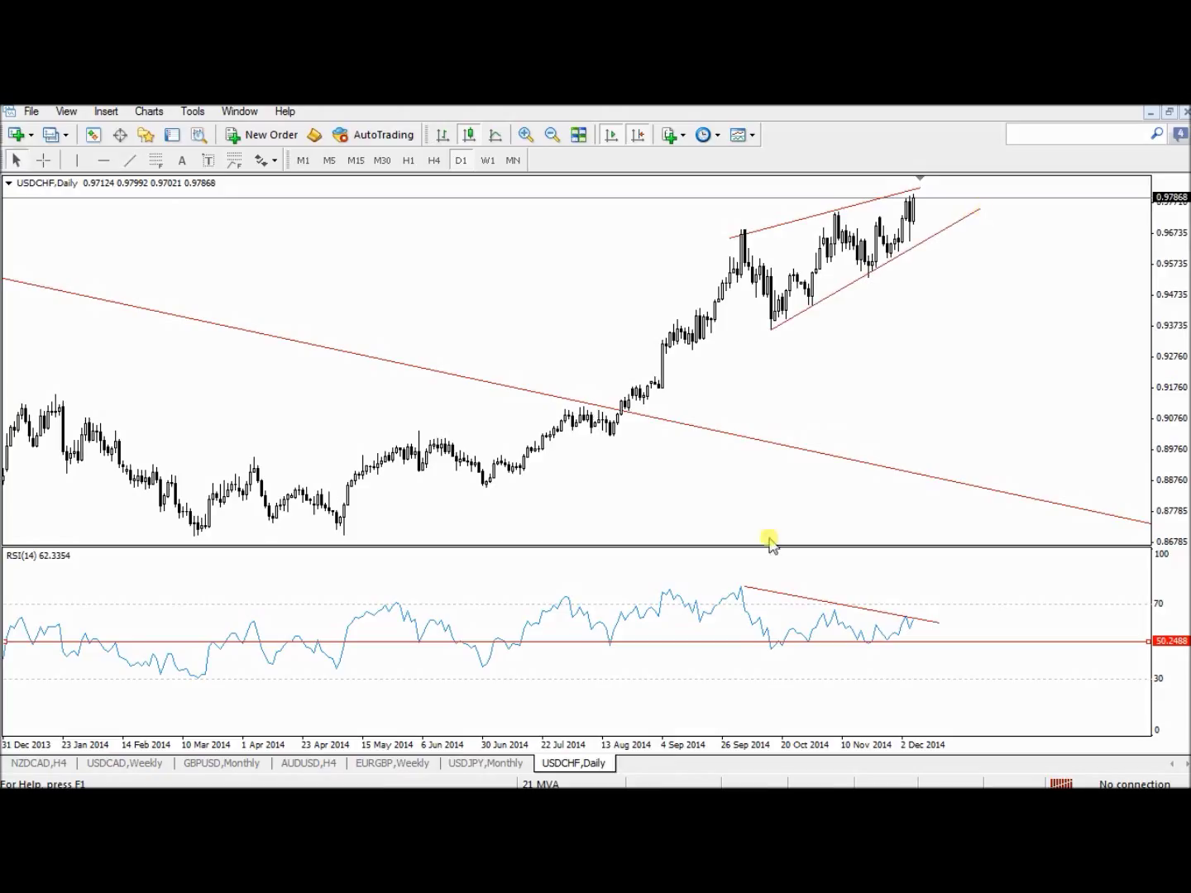
# Remove the horizontal line from the USDCHF daily RSI and draw a rising trendline beneath the RSI lows since October 2014
pyautogui.doubleClick(724, 642)
pyautogui.press('Delete')
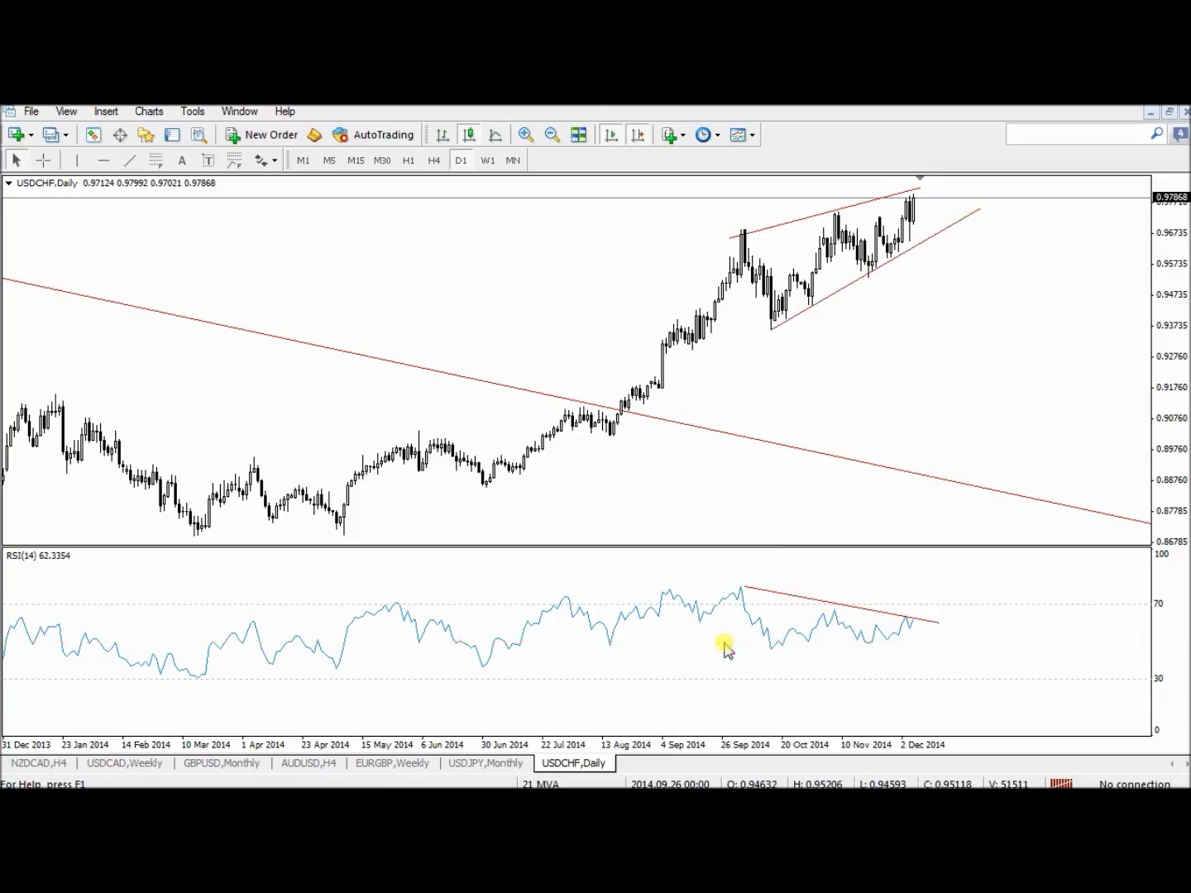
pyautogui.click(130, 161)
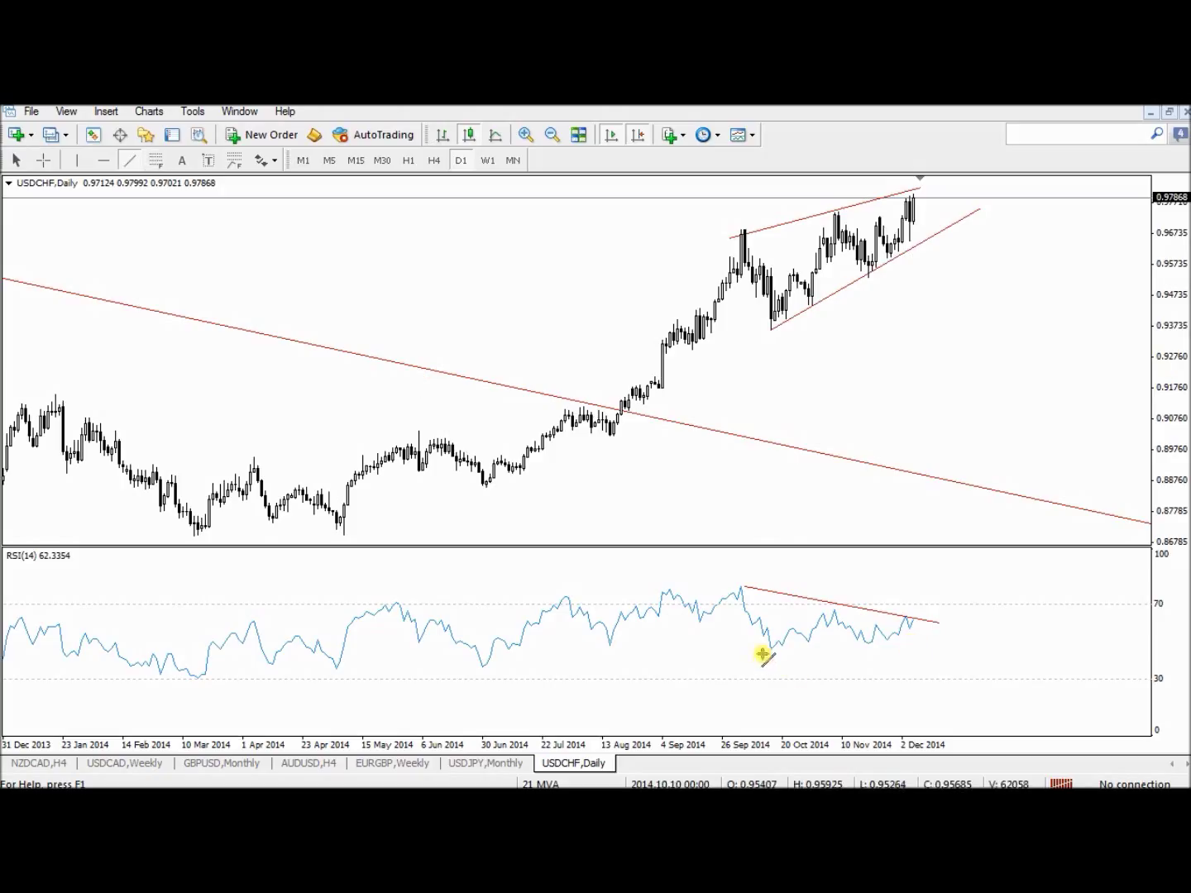
pyautogui.moveTo(771, 651); pyautogui.dragTo(979, 635)
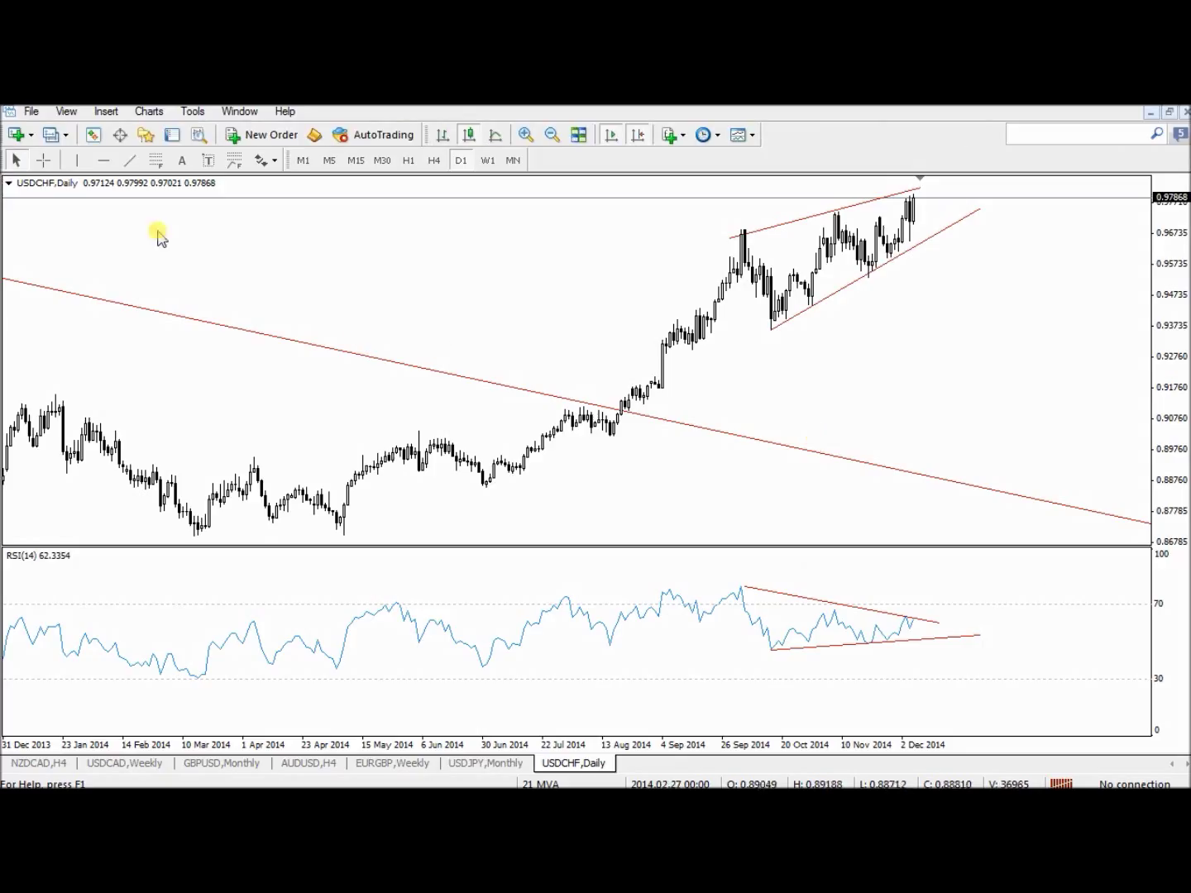
# Add a Stochastic Oscillator (14,5,3) to the USDCHF daily chart
pyautogui.click(104, 112)
pyautogui.moveTo(121, 142)
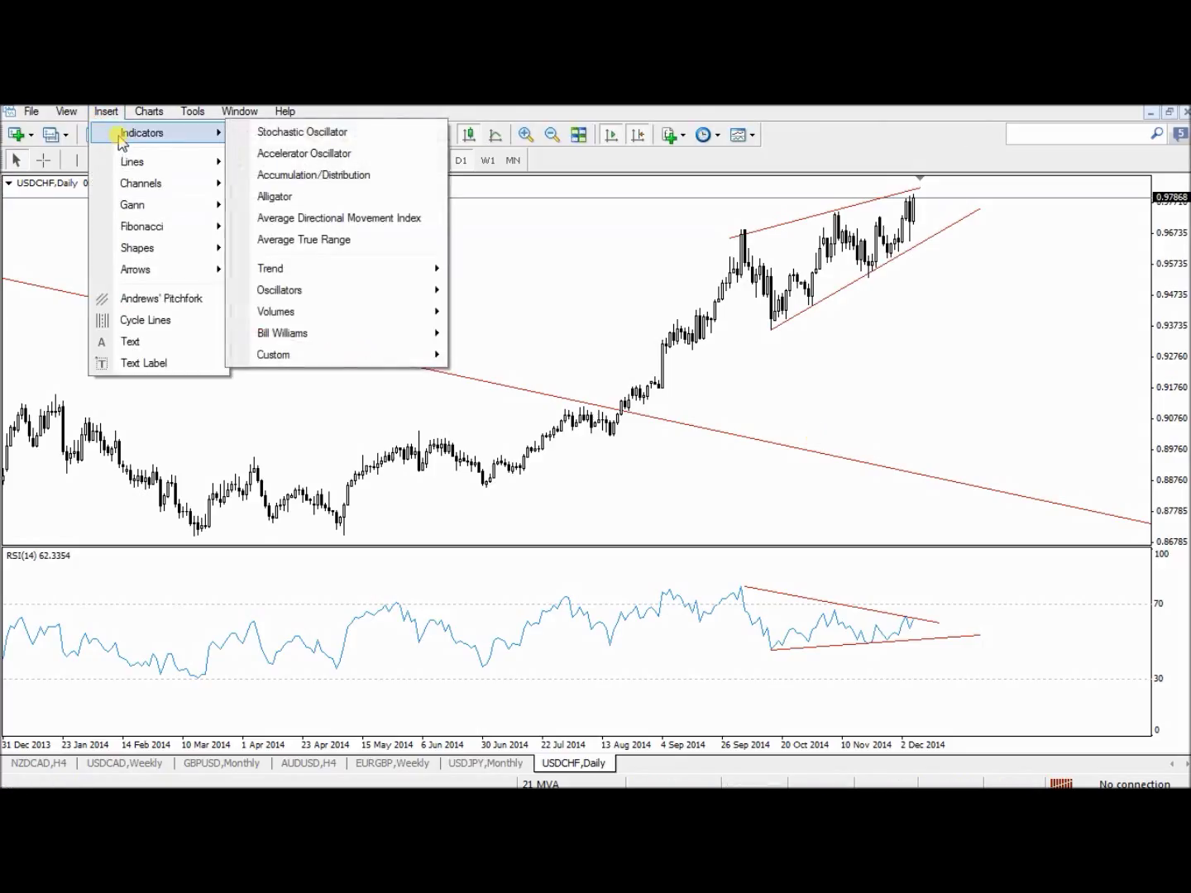
pyautogui.click(281, 131)
pyautogui.click(602, 530)
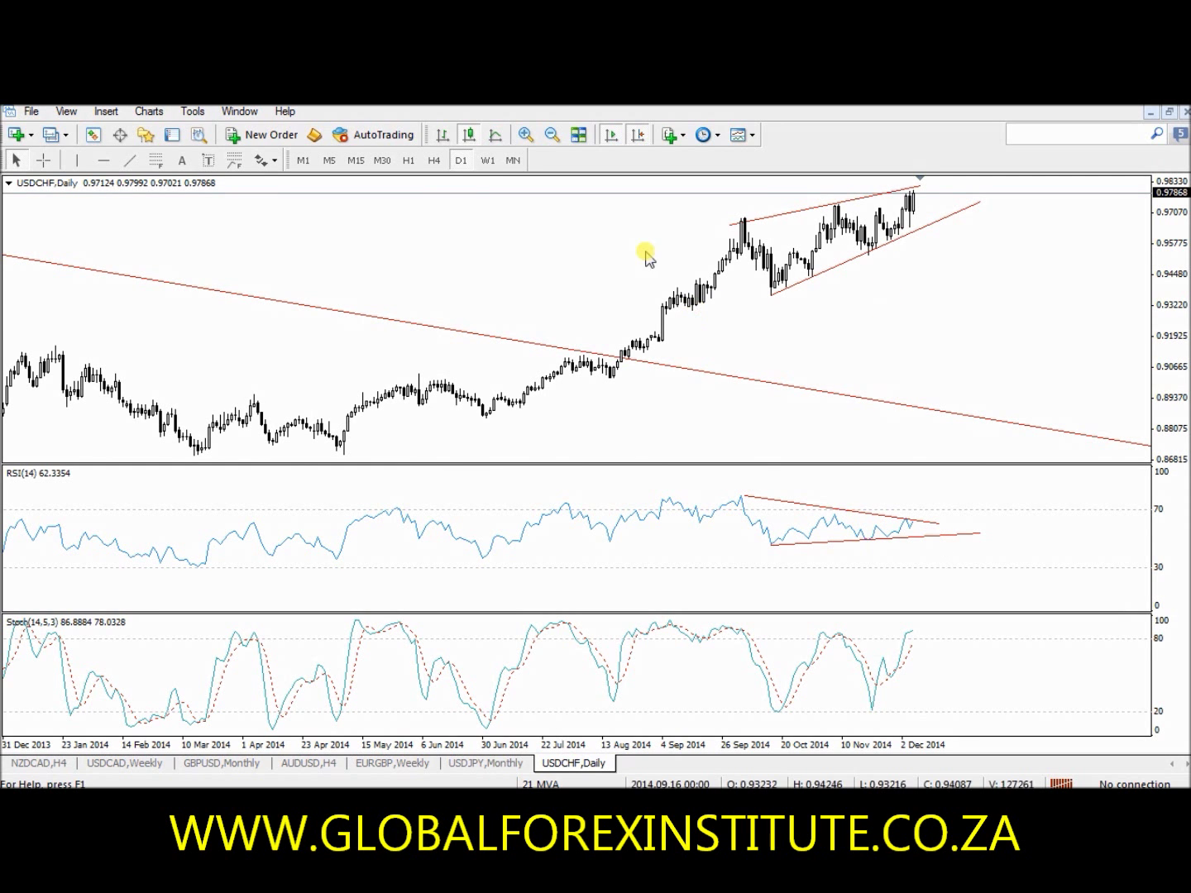
# Compare the Stochastic and RSI signals with the price trendlines on the USDCHF H4 and daily timeframes
pyautogui.click(436, 162)
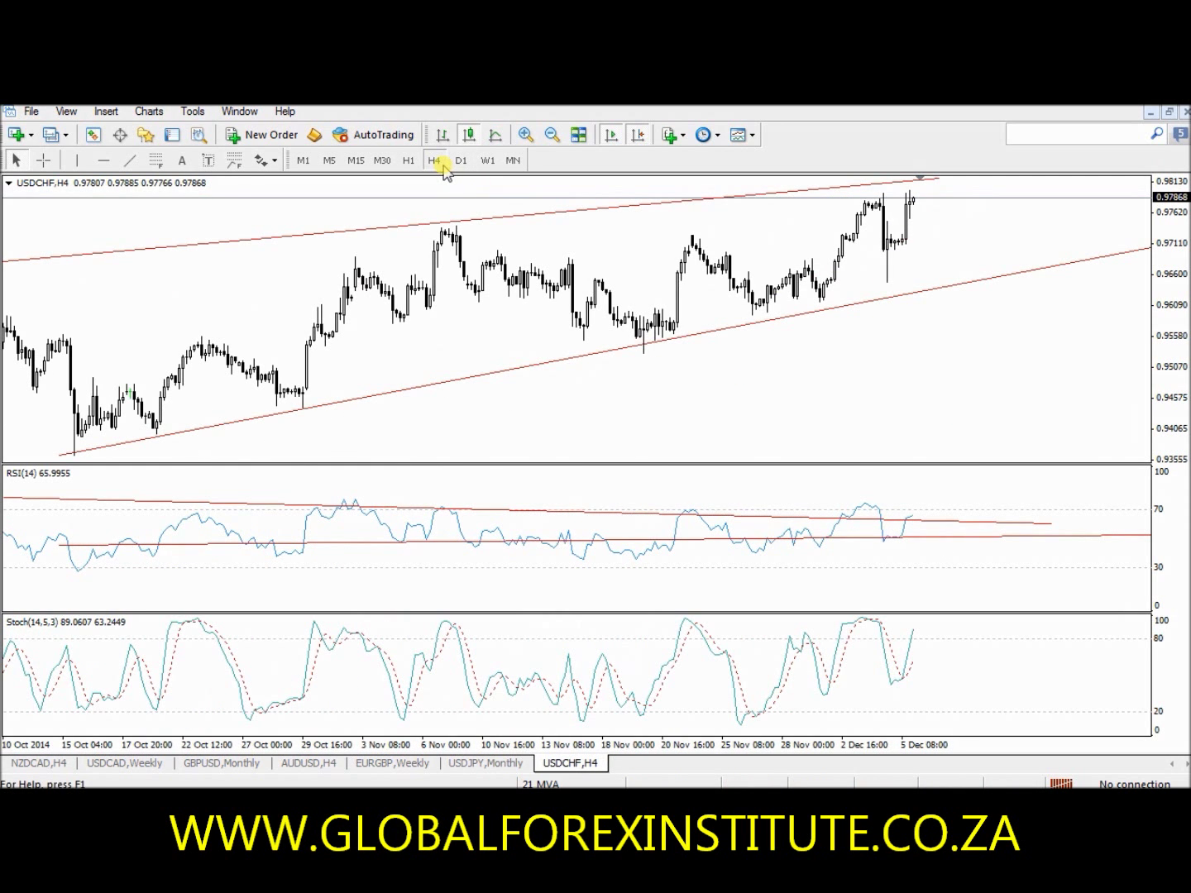
pyautogui.click(460, 162)
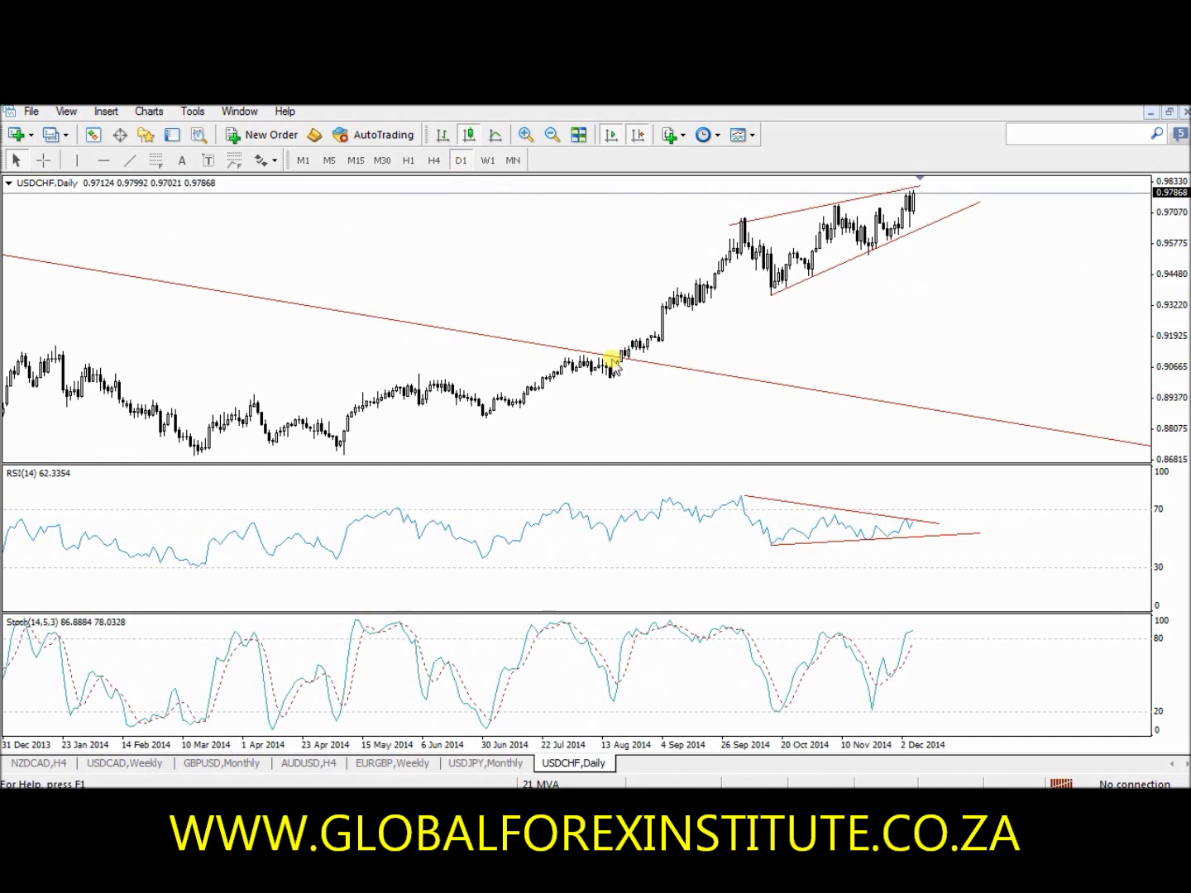
pyautogui.click(434, 162)
pyautogui.click(468, 162)
# On the USDCHF weekly timeframe, delete both RSI trendlines and return the chart to daily
pyautogui.click(488, 161)
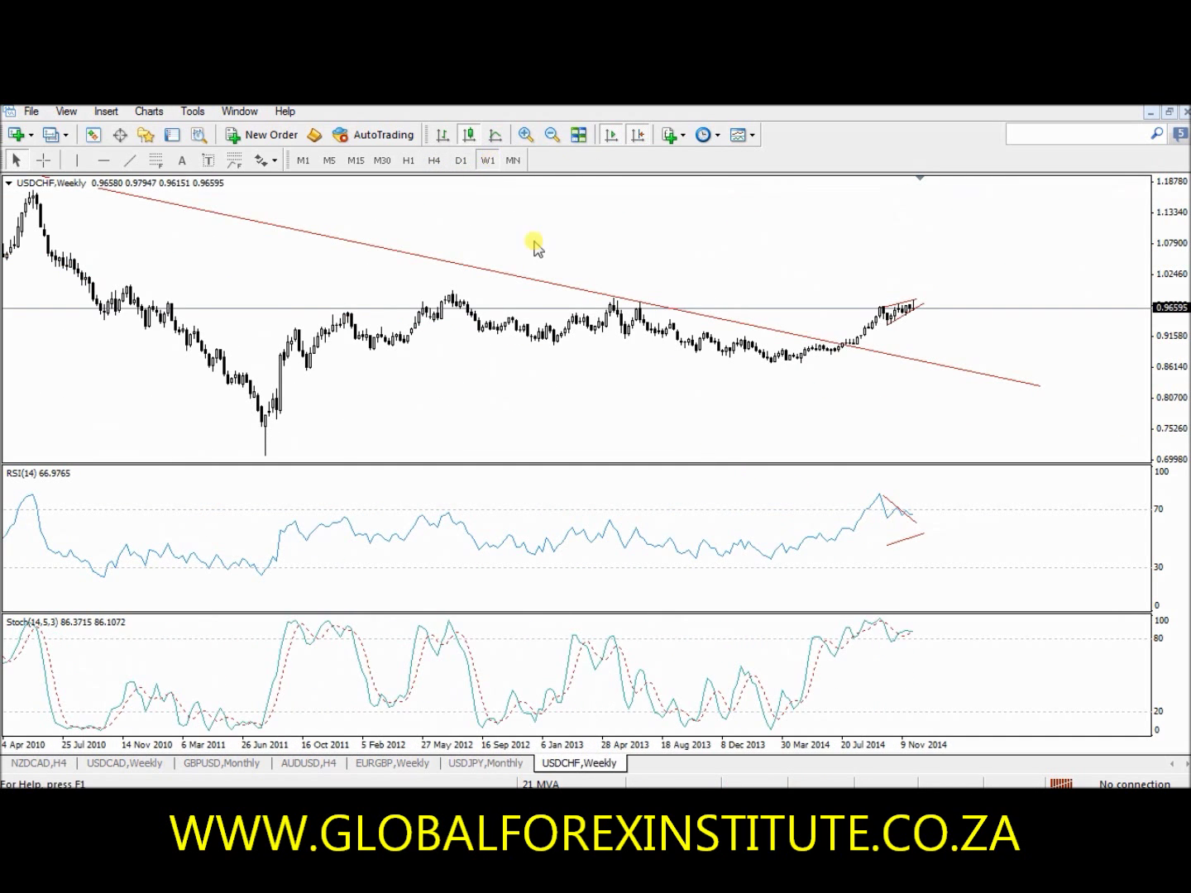
pyautogui.doubleClick(887, 499)
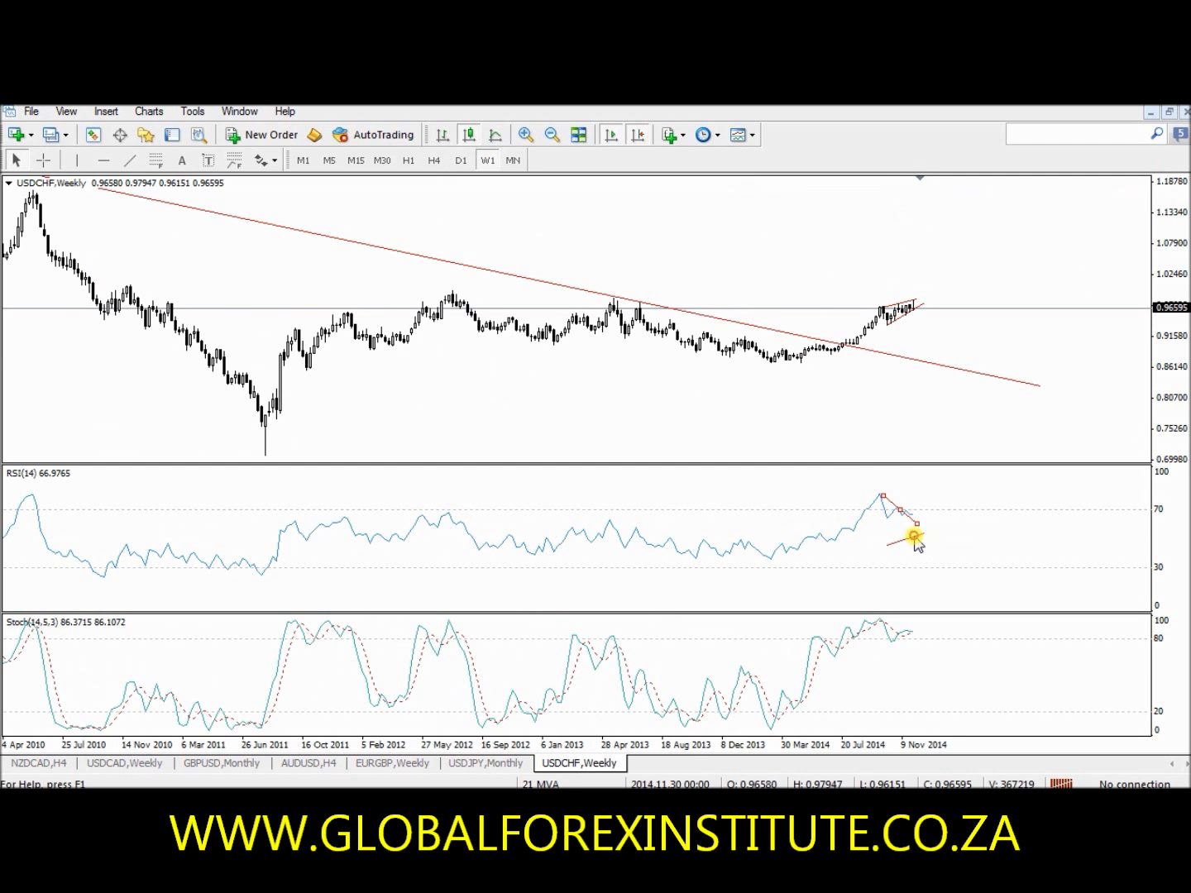
pyautogui.click(461, 161)
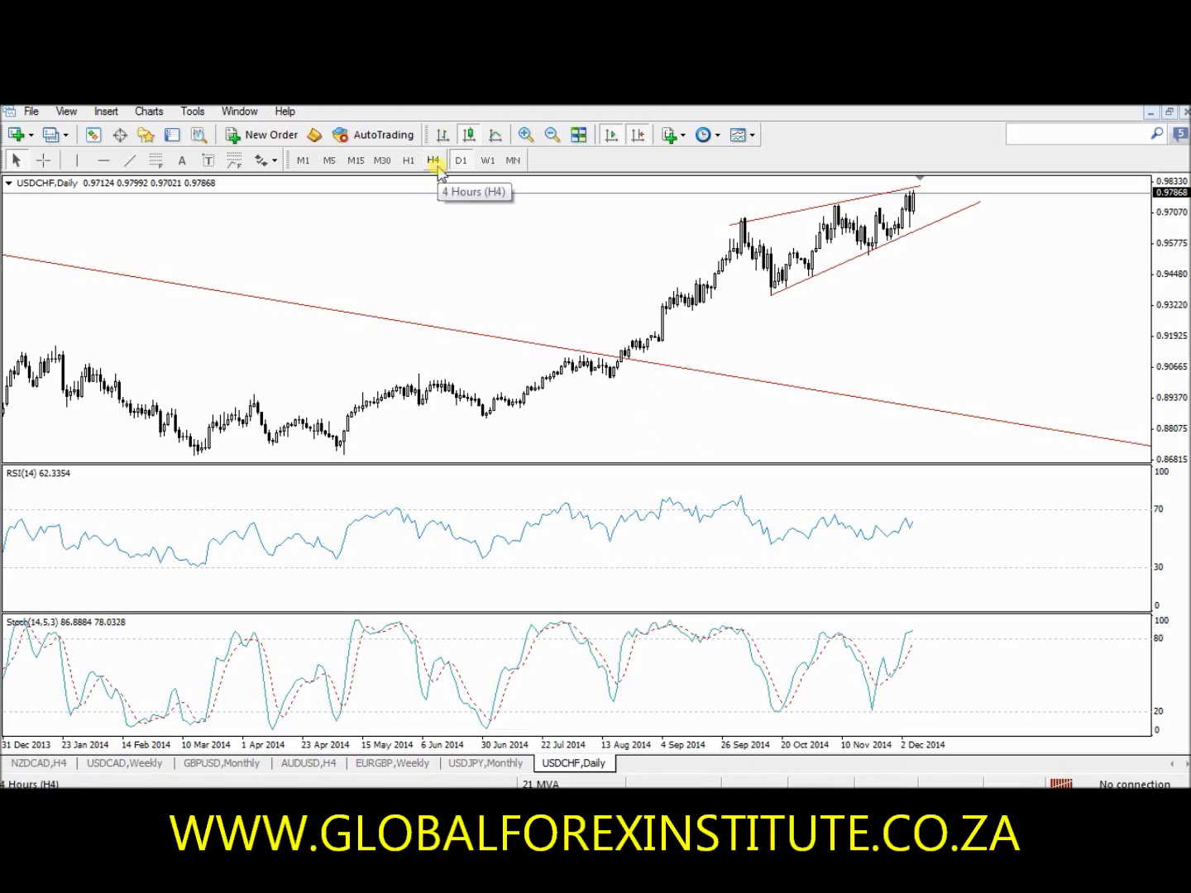
# Shift the USDCHF daily chart to show earlier bars and enlarge the price pane by shrinking the RSI and Stochastic panes
pyautogui.moveTo(407, 245); pyautogui.dragTo(460, 254)
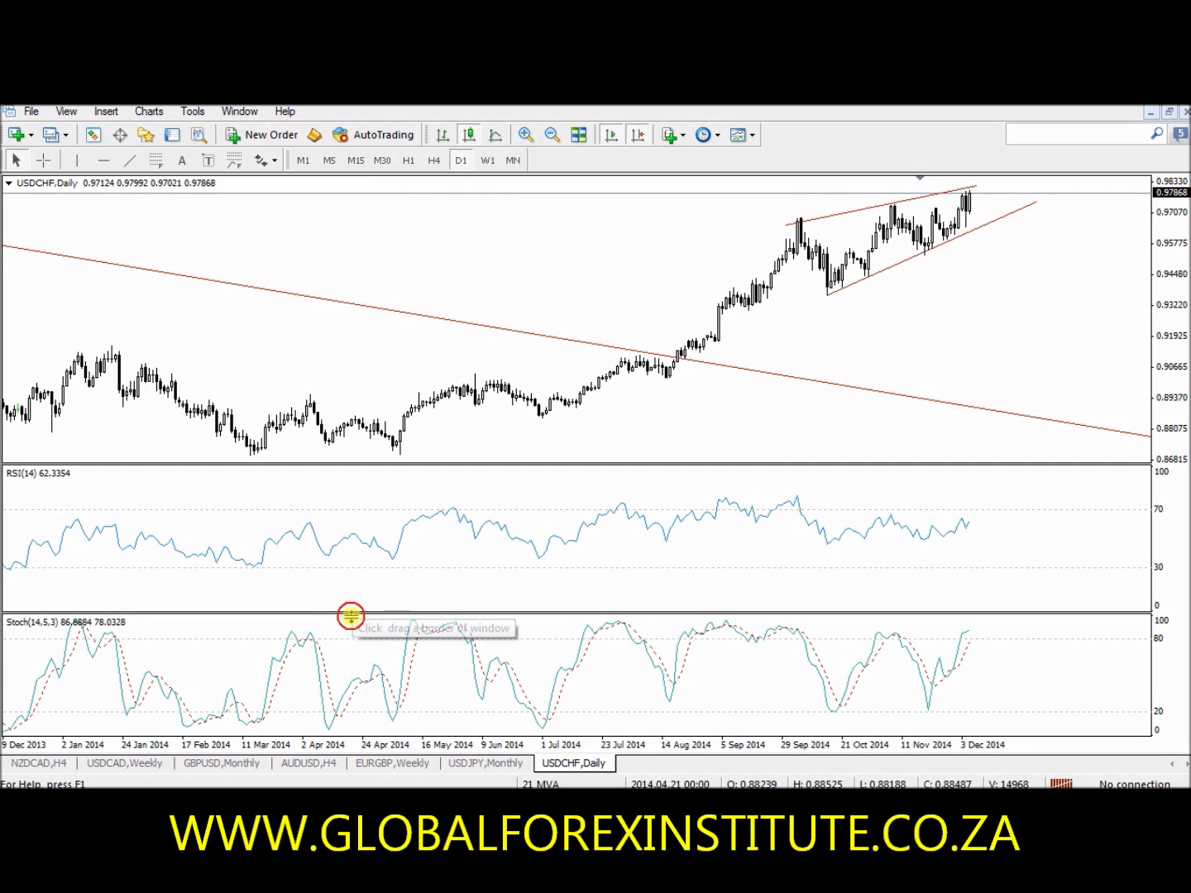
pyautogui.moveTo(347, 616); pyautogui.dragTo(349, 627)
pyautogui.moveTo(365, 462); pyautogui.dragTo(364, 497)
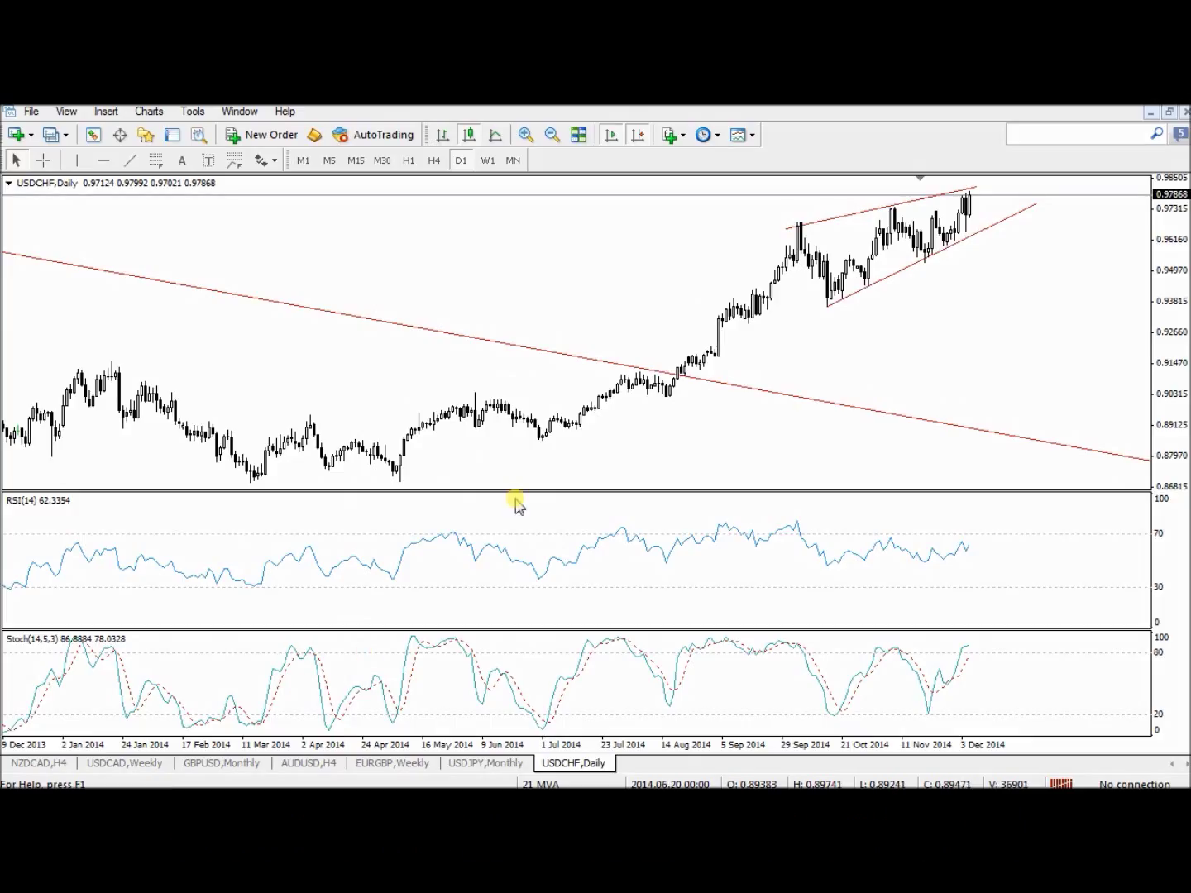
# Switch to the AUDUSD H4 chart and check its list of applied indicators
pyautogui.click(321, 764)
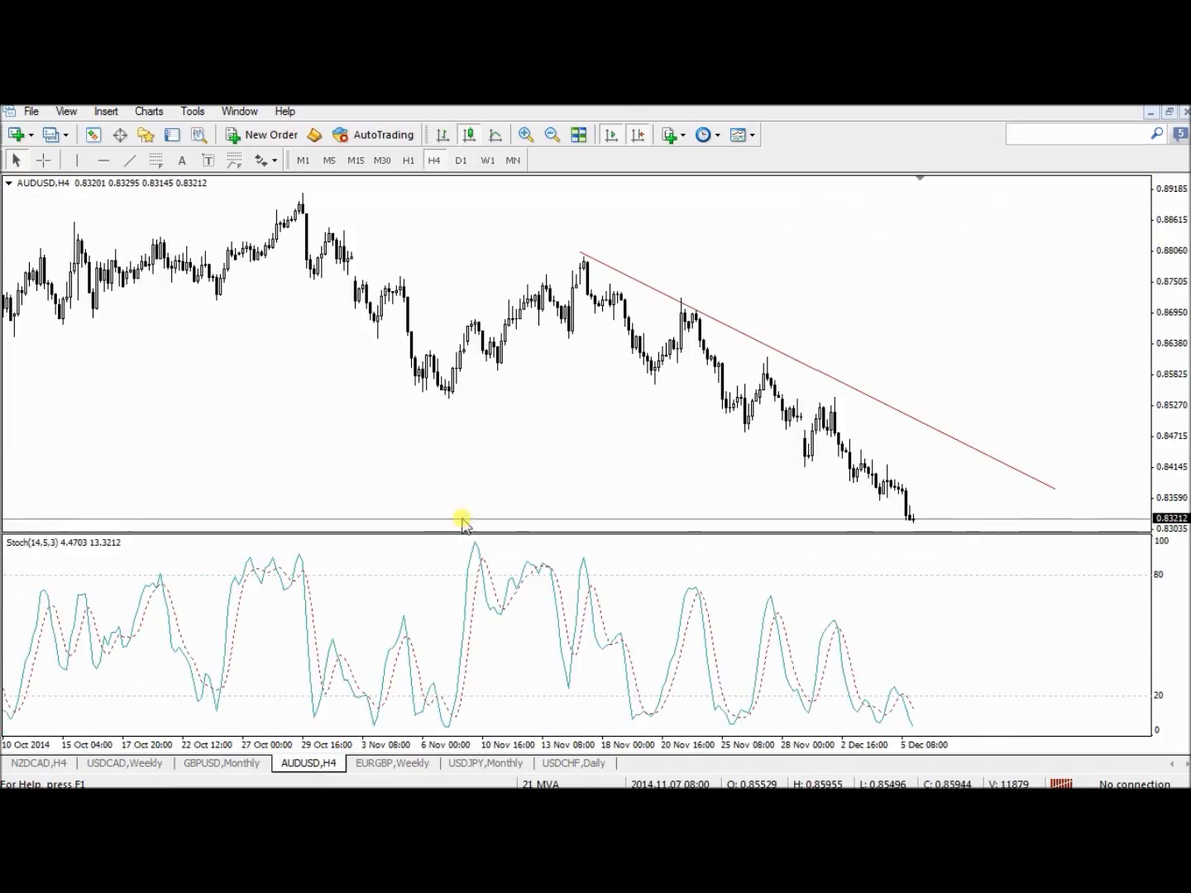
pyautogui.rightClick(295, 384)
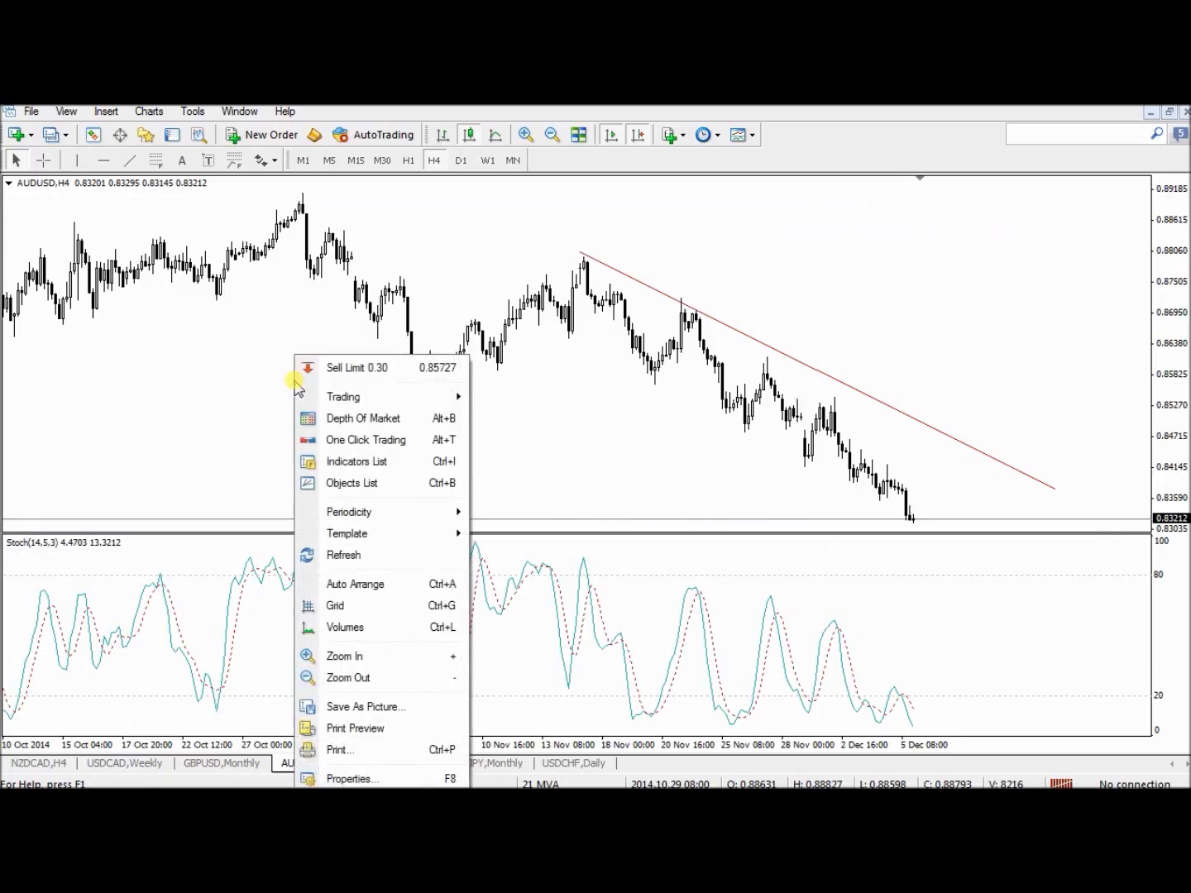
pyautogui.click(344, 463)
pyautogui.click(312, 325)
# Add the custom RSI indicator with period 14 to the AUDUSD H4 chart
pyautogui.click(106, 111)
pyautogui.moveTo(122, 134)
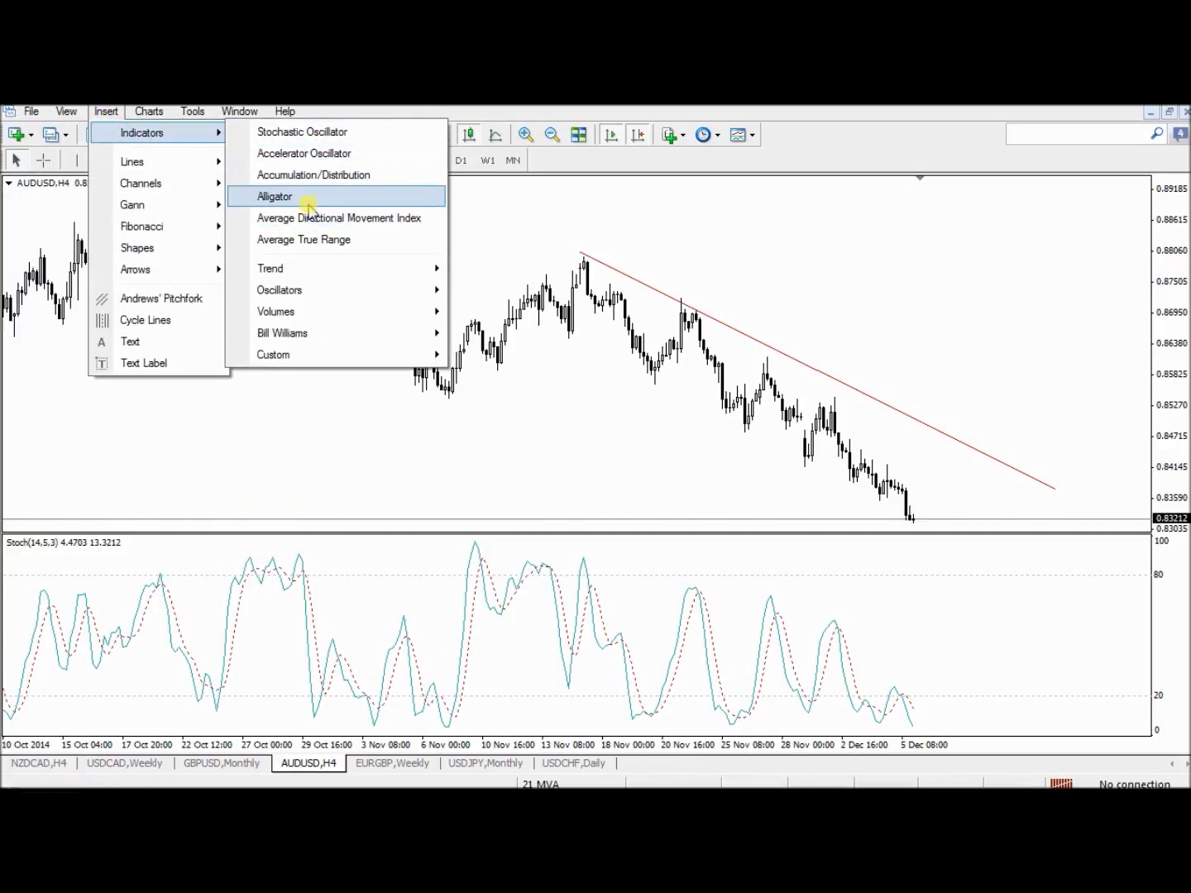
pyautogui.moveTo(204, 253)
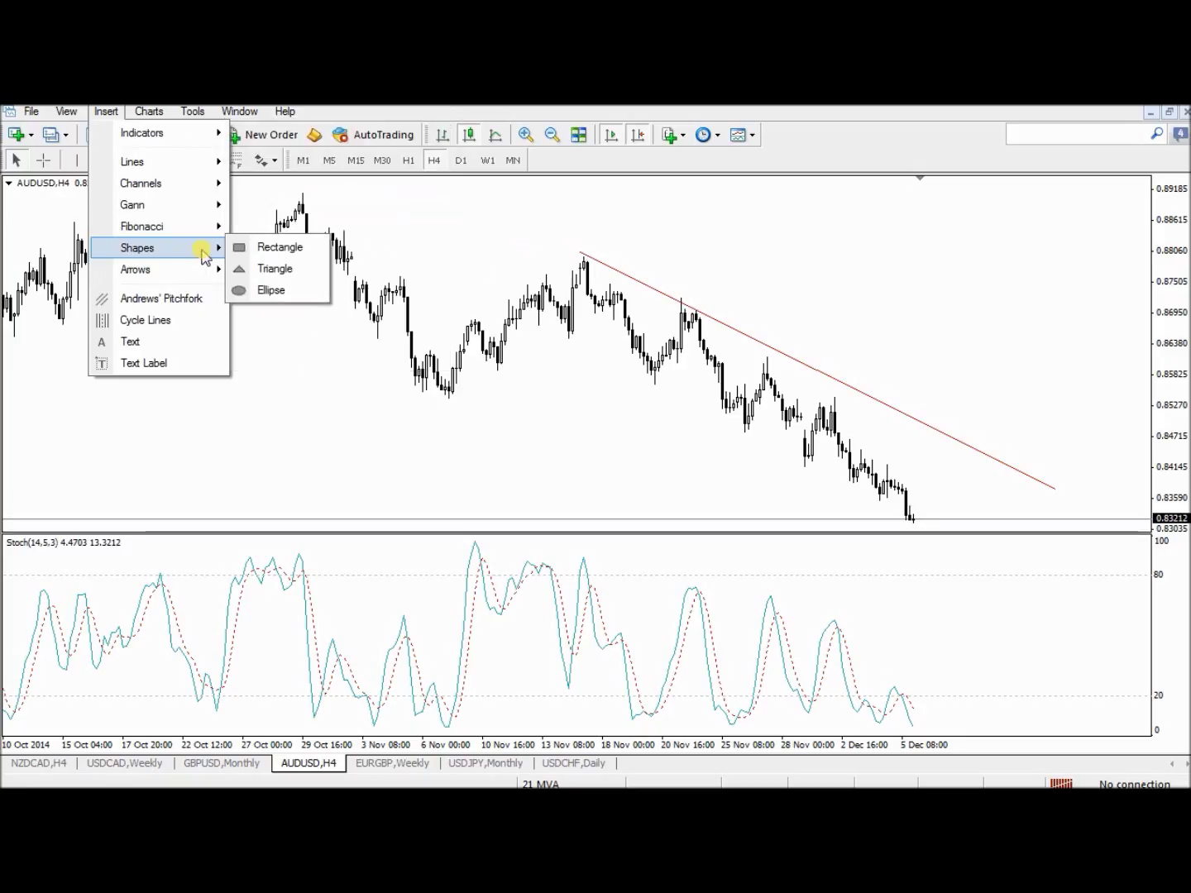
pyautogui.moveTo(180, 132)
pyautogui.moveTo(324, 355)
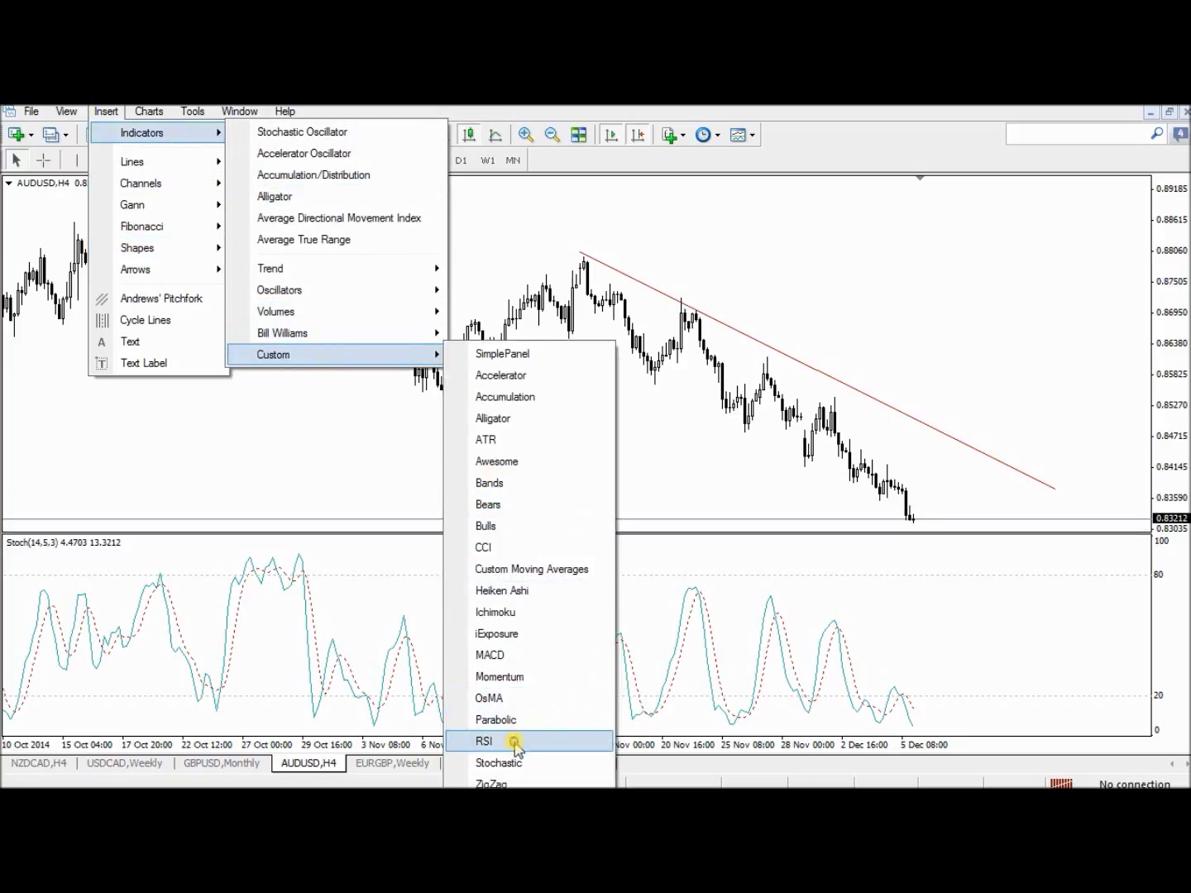
pyautogui.click(513, 741)
pyautogui.click(561, 473)
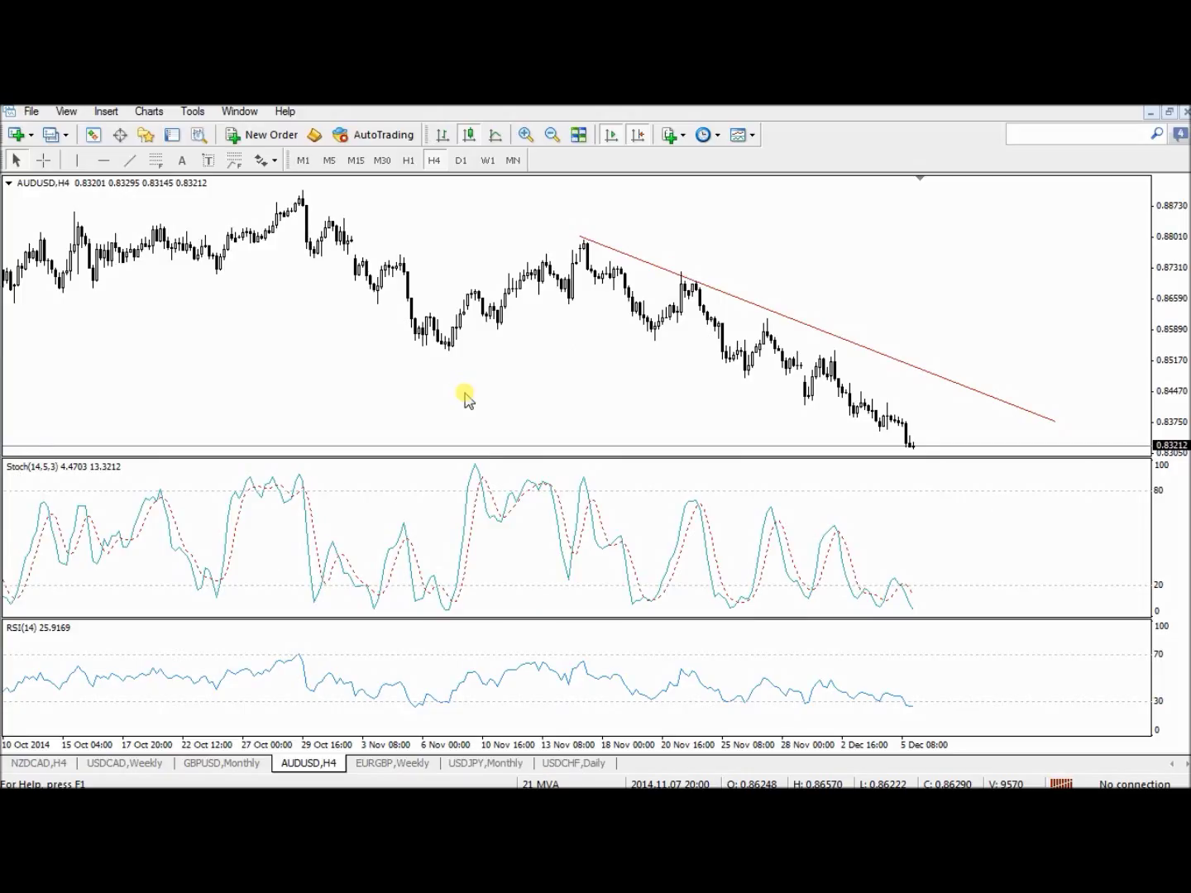
# Enlarge the AUDUSD price pane over the indicator panes and delete the falling trendline over the November 2014 highs
pyautogui.moveTo(475, 456); pyautogui.dragTo(478, 513)
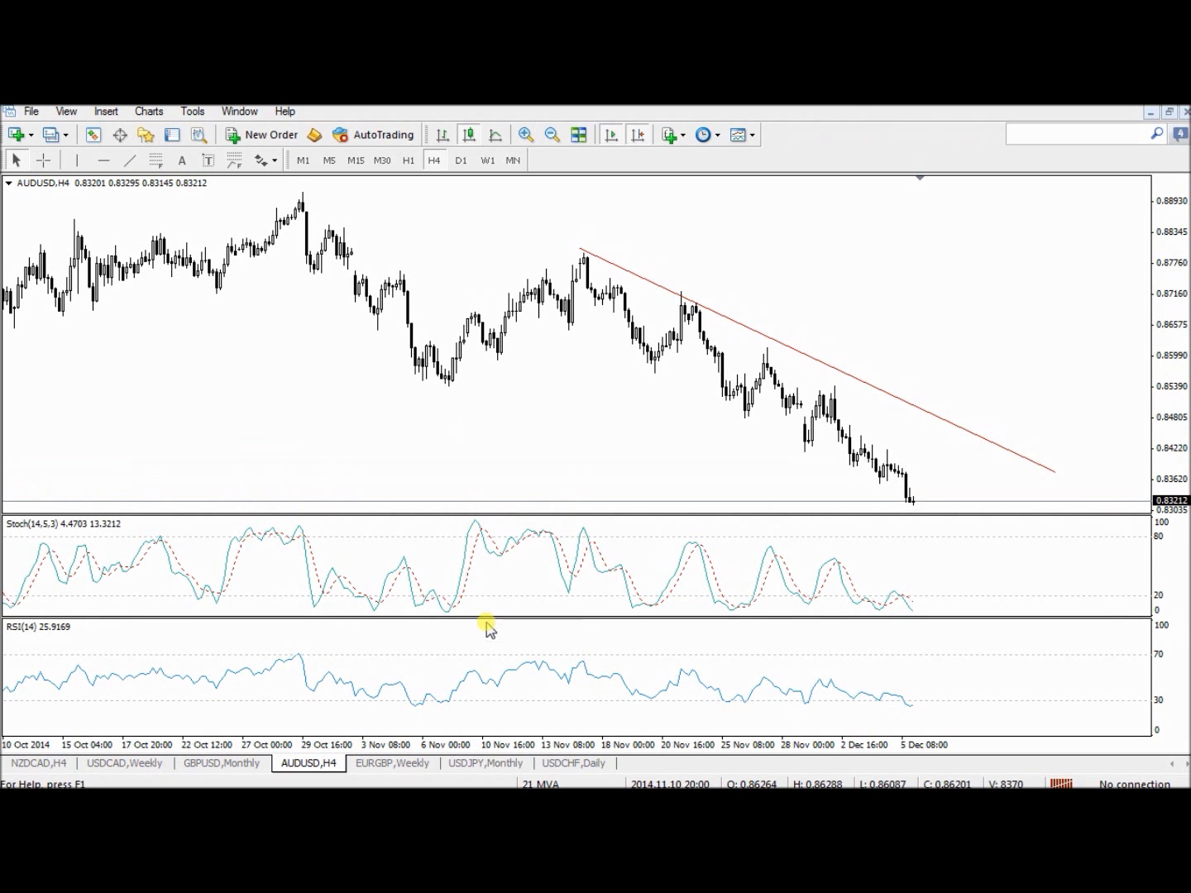
pyautogui.moveTo(484, 617); pyautogui.dragTo(483, 634)
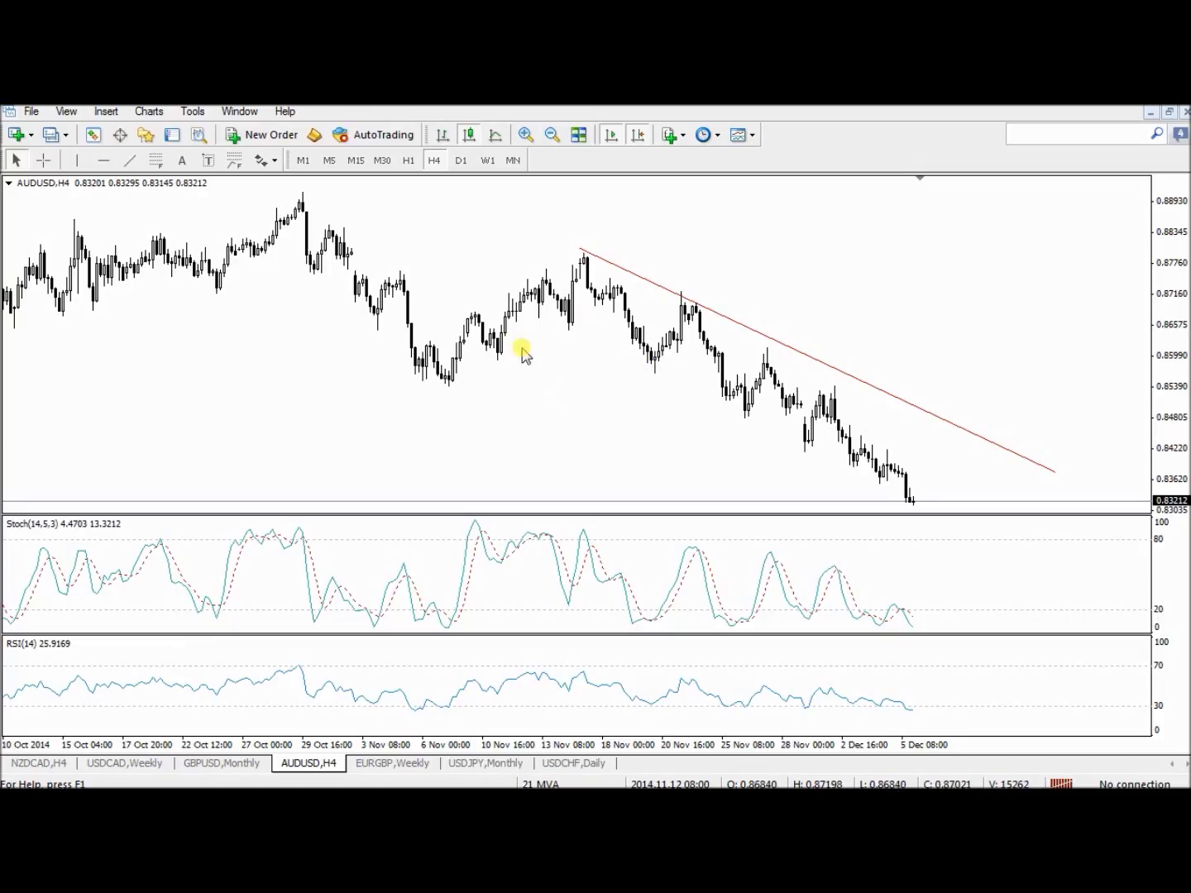
pyautogui.doubleClick(832, 370)
pyautogui.press('Delete')
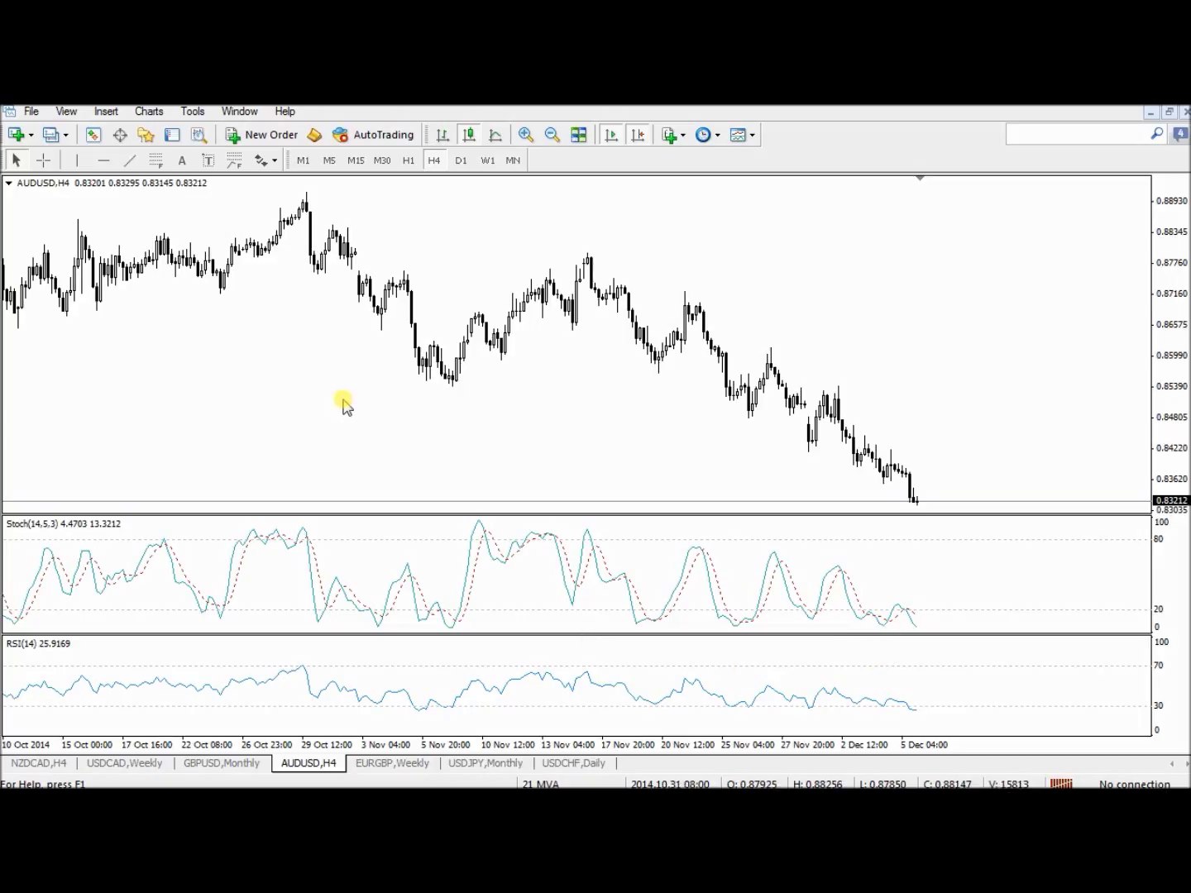
# Review the AUDUSD Stochastic and RSI on the monthly, weekly and daily timeframes
pyautogui.click(506, 162)
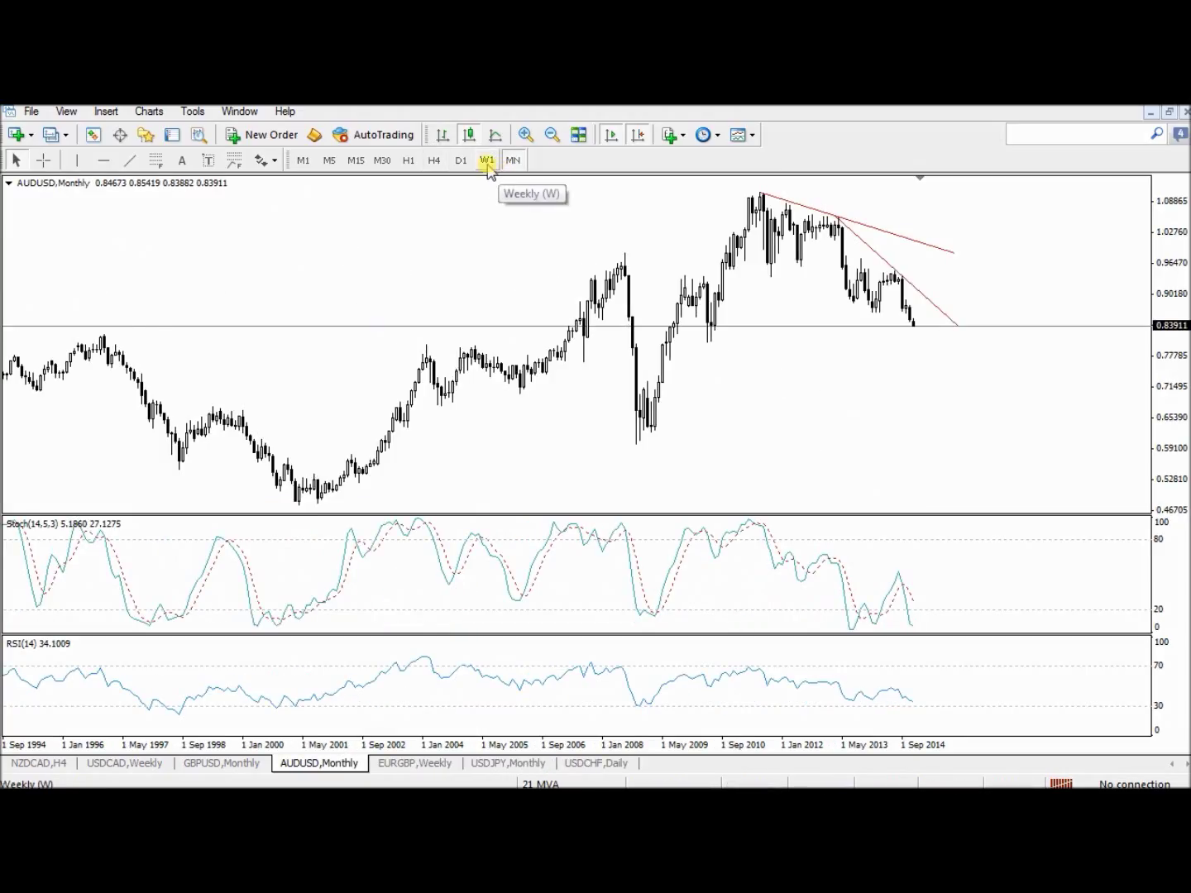
pyautogui.click(487, 162)
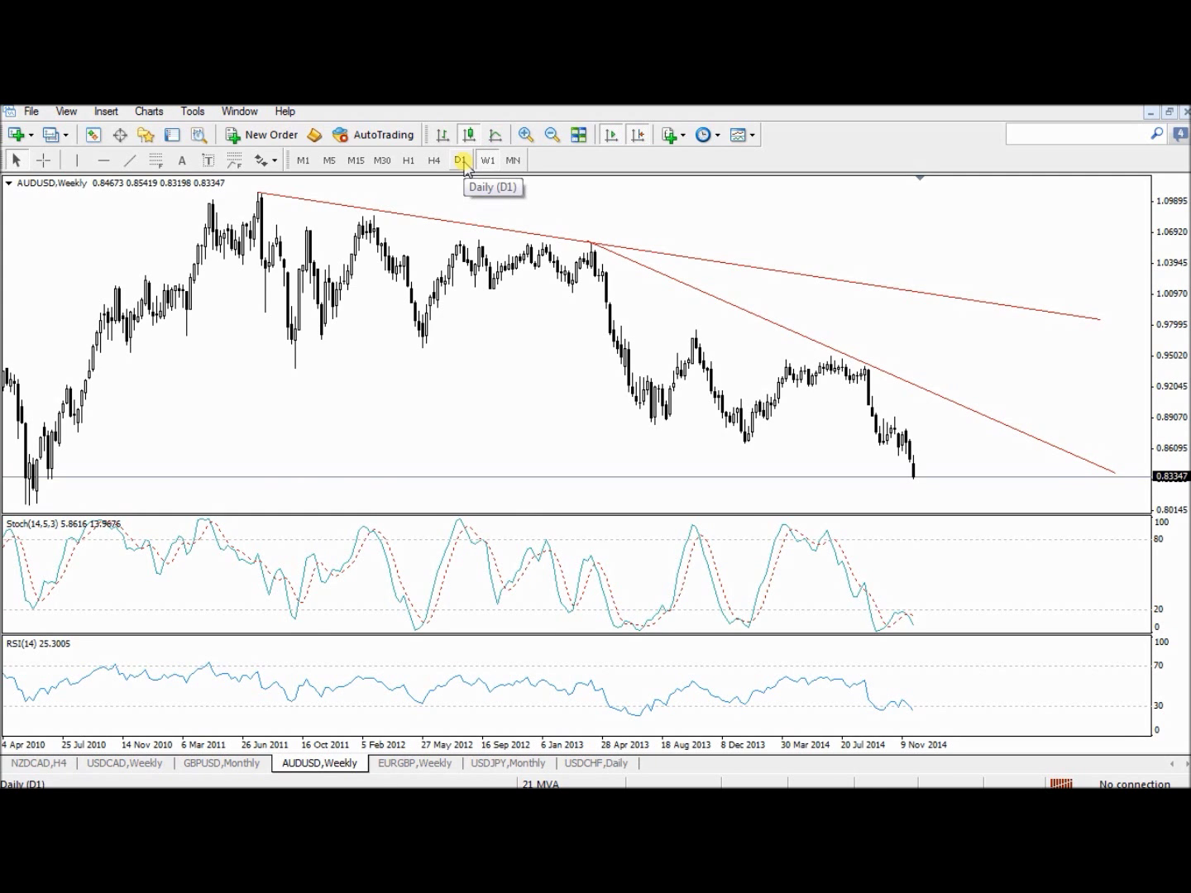
pyautogui.click(462, 162)
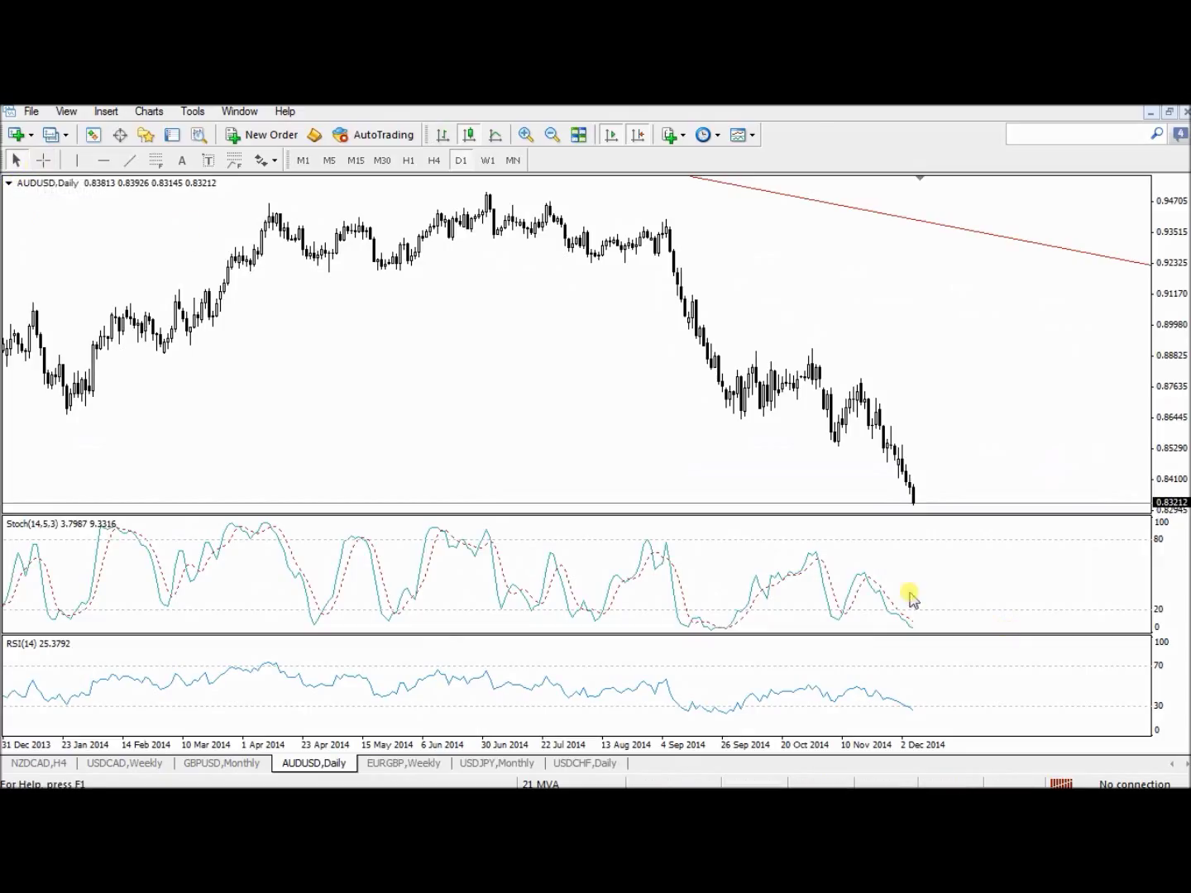
pyautogui.click(43, 160)
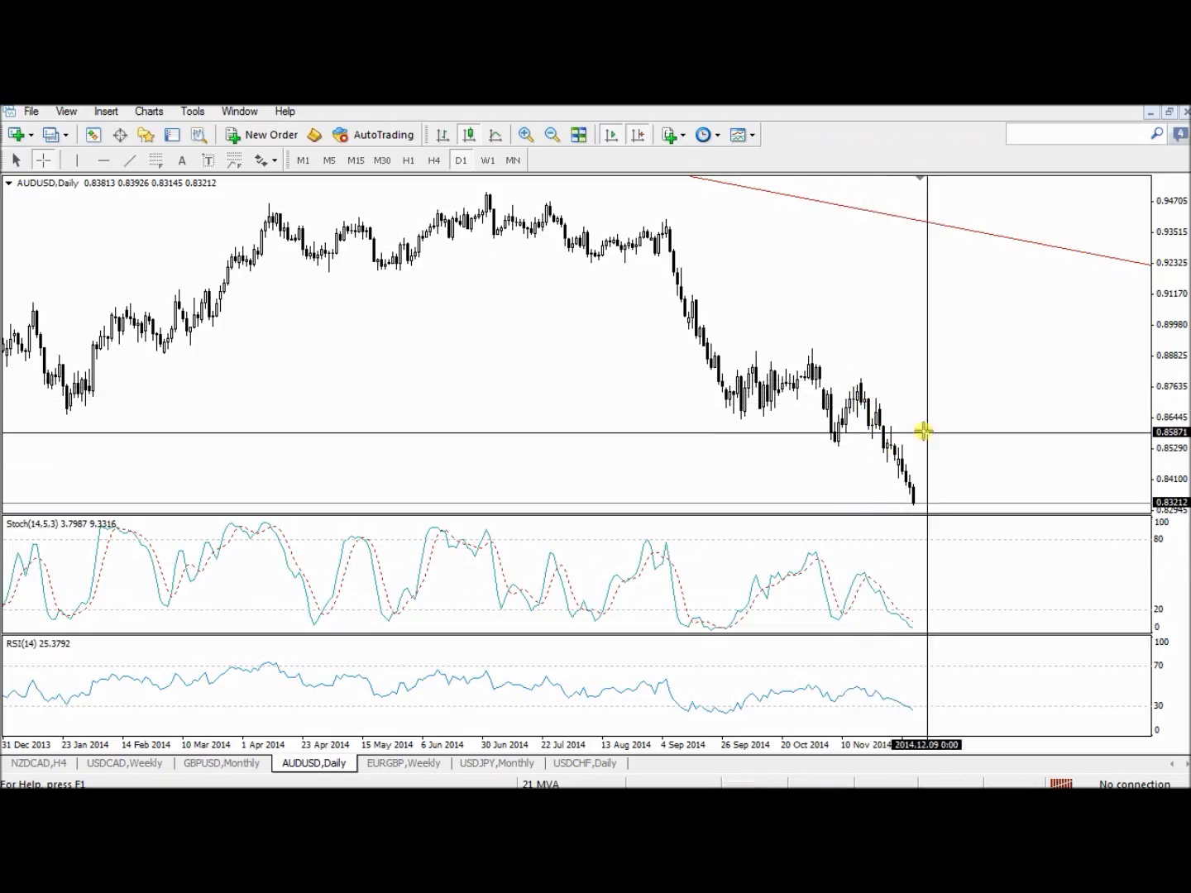
# Set AUDUSD to H4 and place a horizontal line across its RSI at about 49.53
pyautogui.click(443, 162)
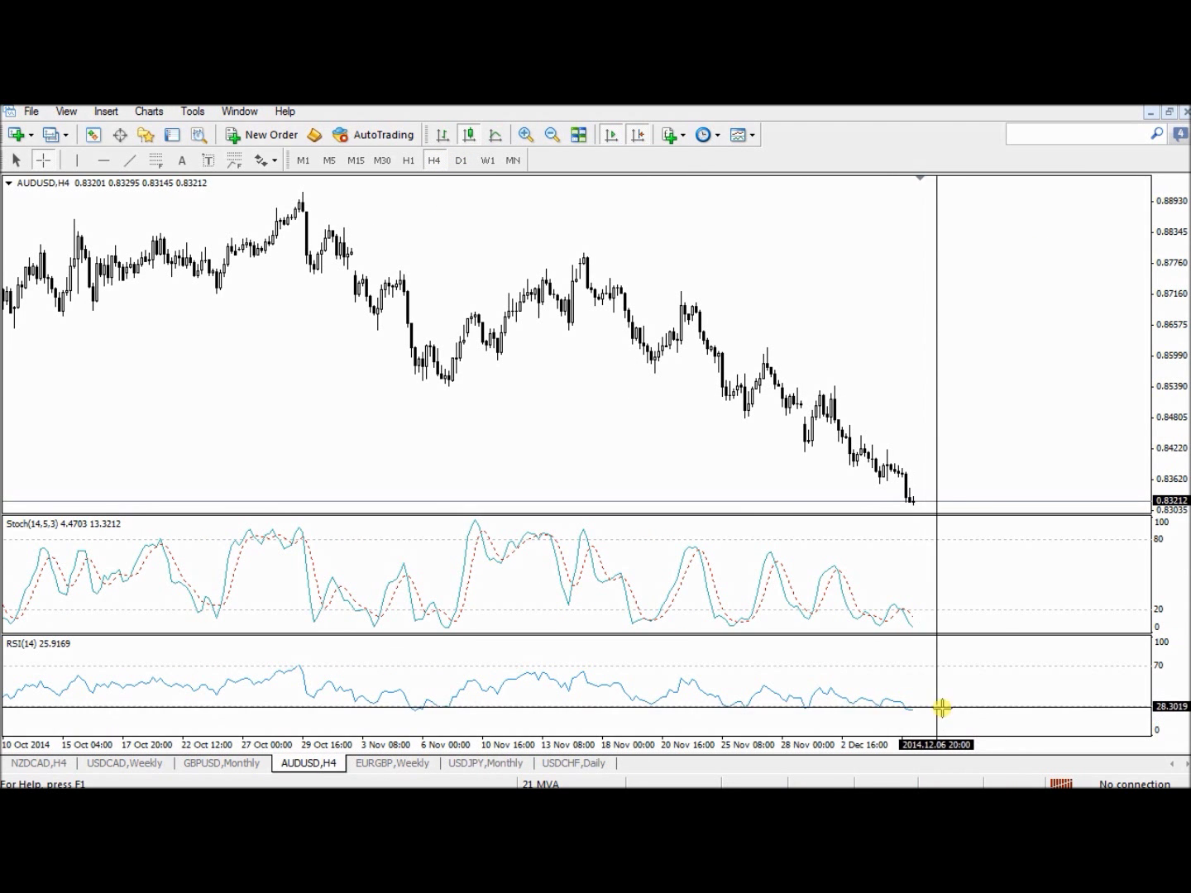
pyautogui.click(103, 160)
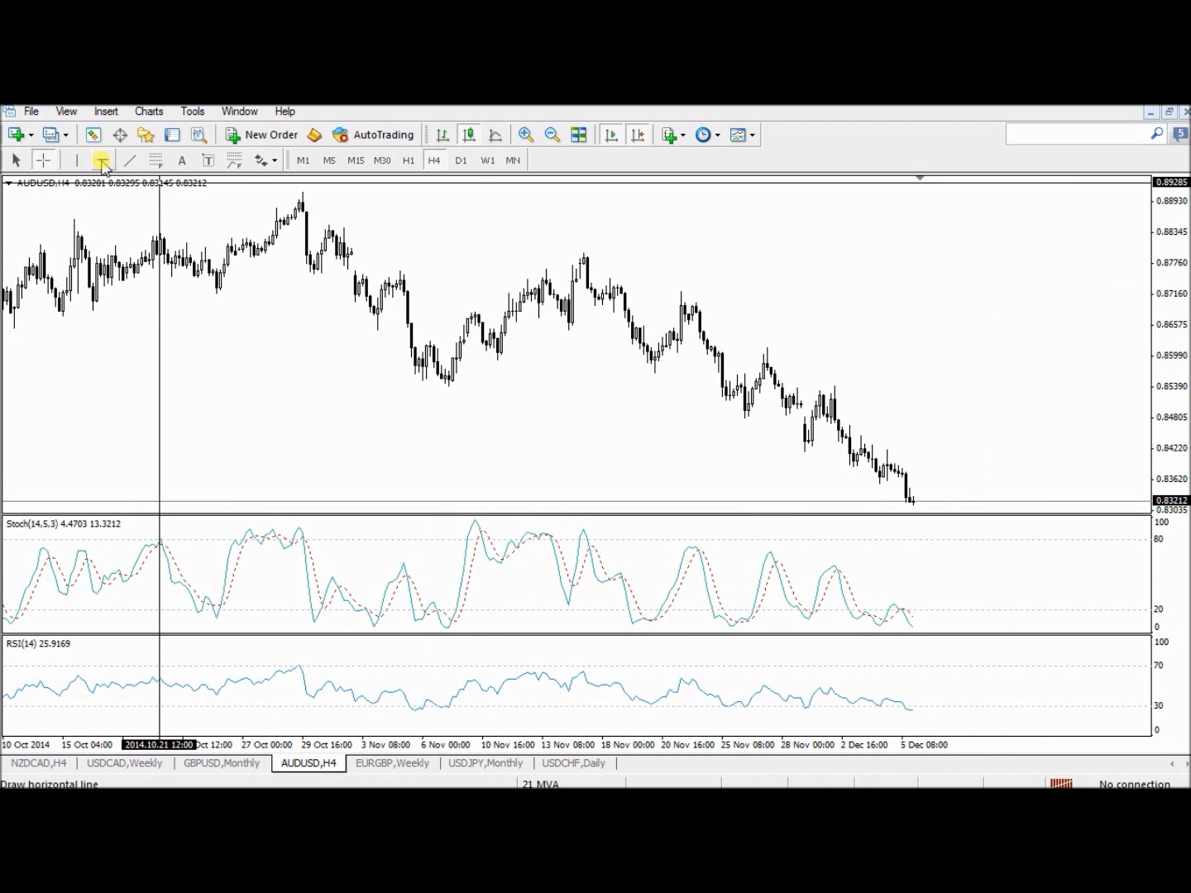
pyautogui.click(944, 693)
pyautogui.moveTo(943, 693); pyautogui.dragTo(941, 686)
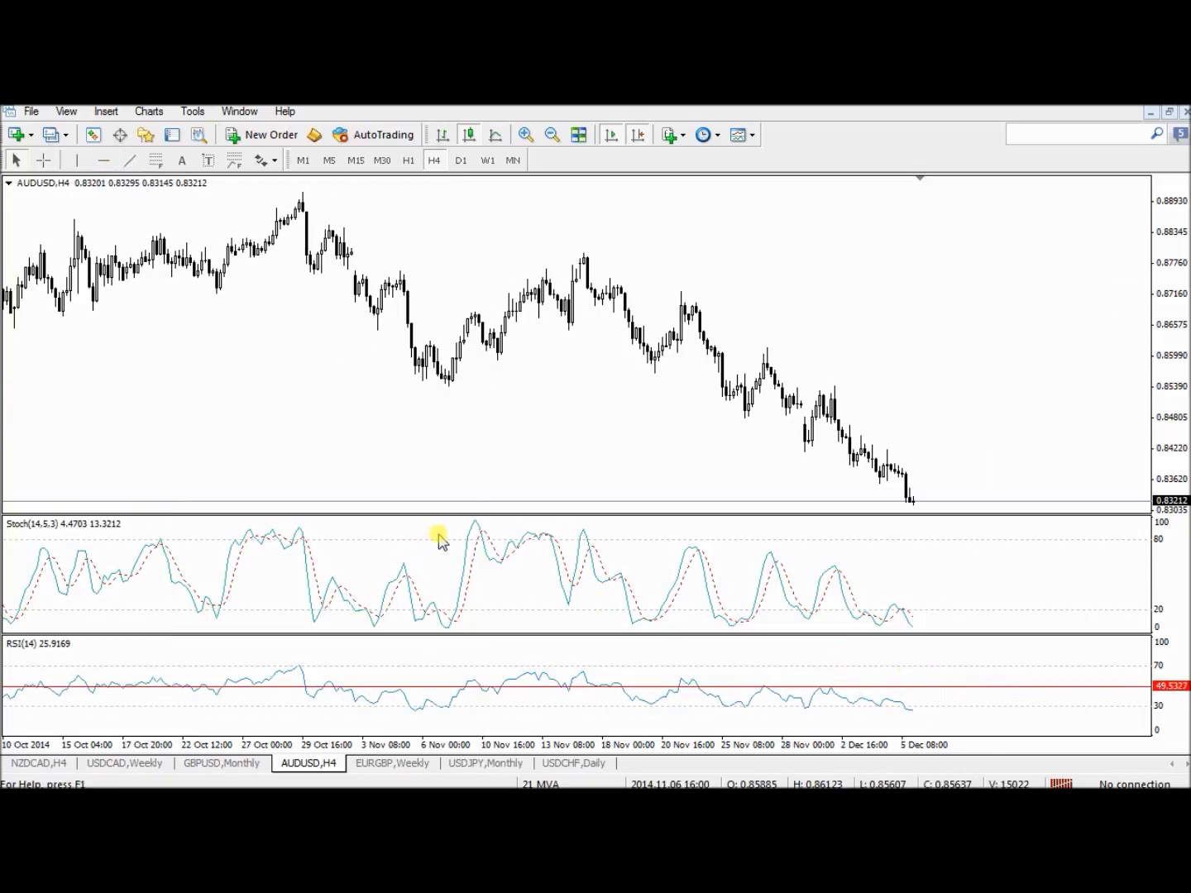
# Examine the AUDUSD RSI against its horizontal midline, together with the Stochastic, on the H1, H4 and daily timeframes
pyautogui.click(409, 160)
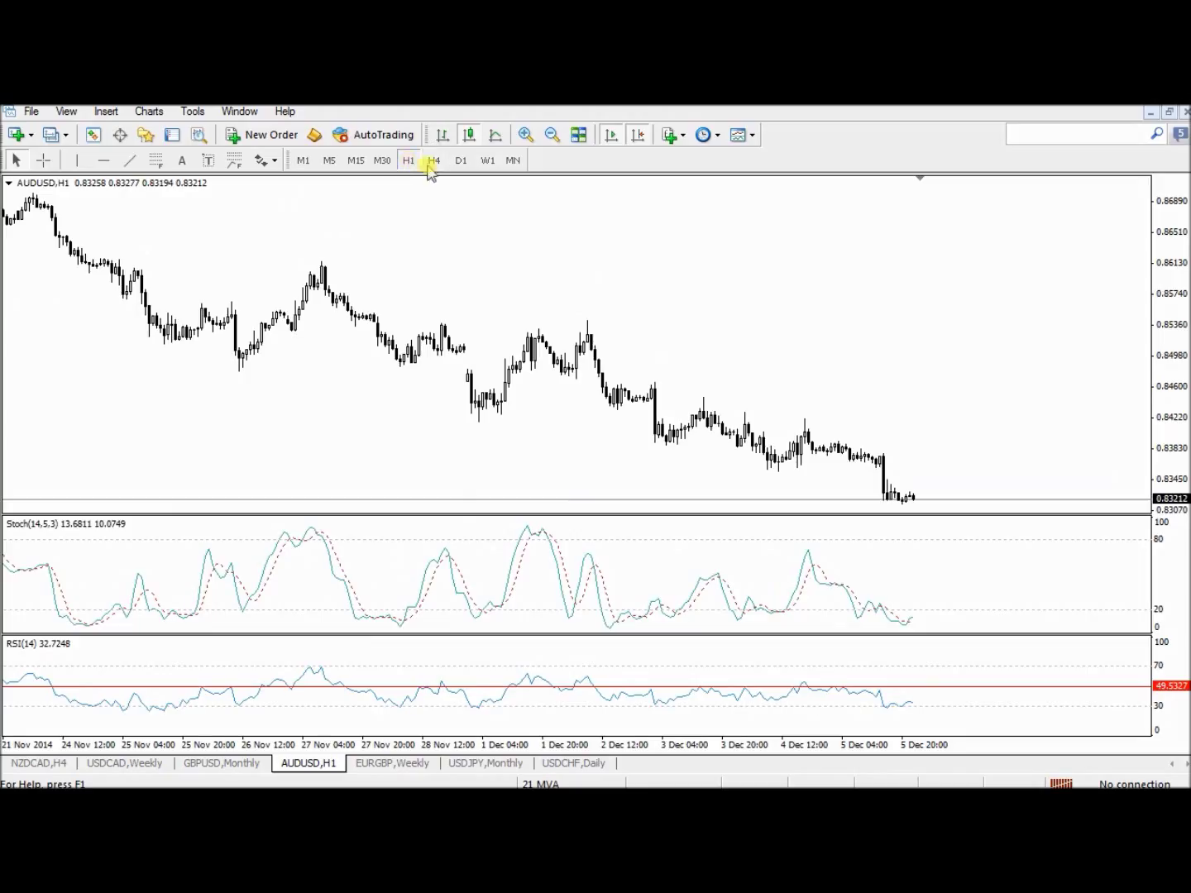
pyautogui.click(434, 161)
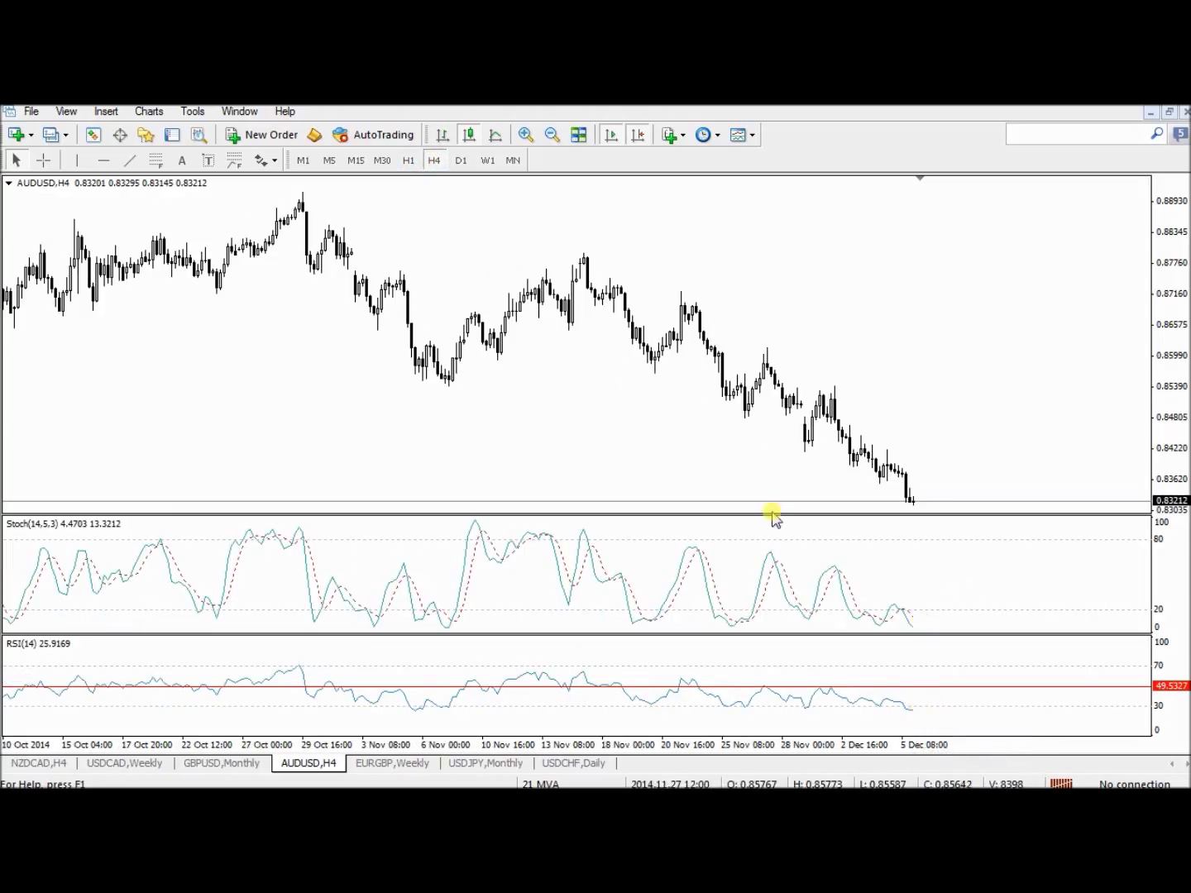
pyautogui.click(552, 135)
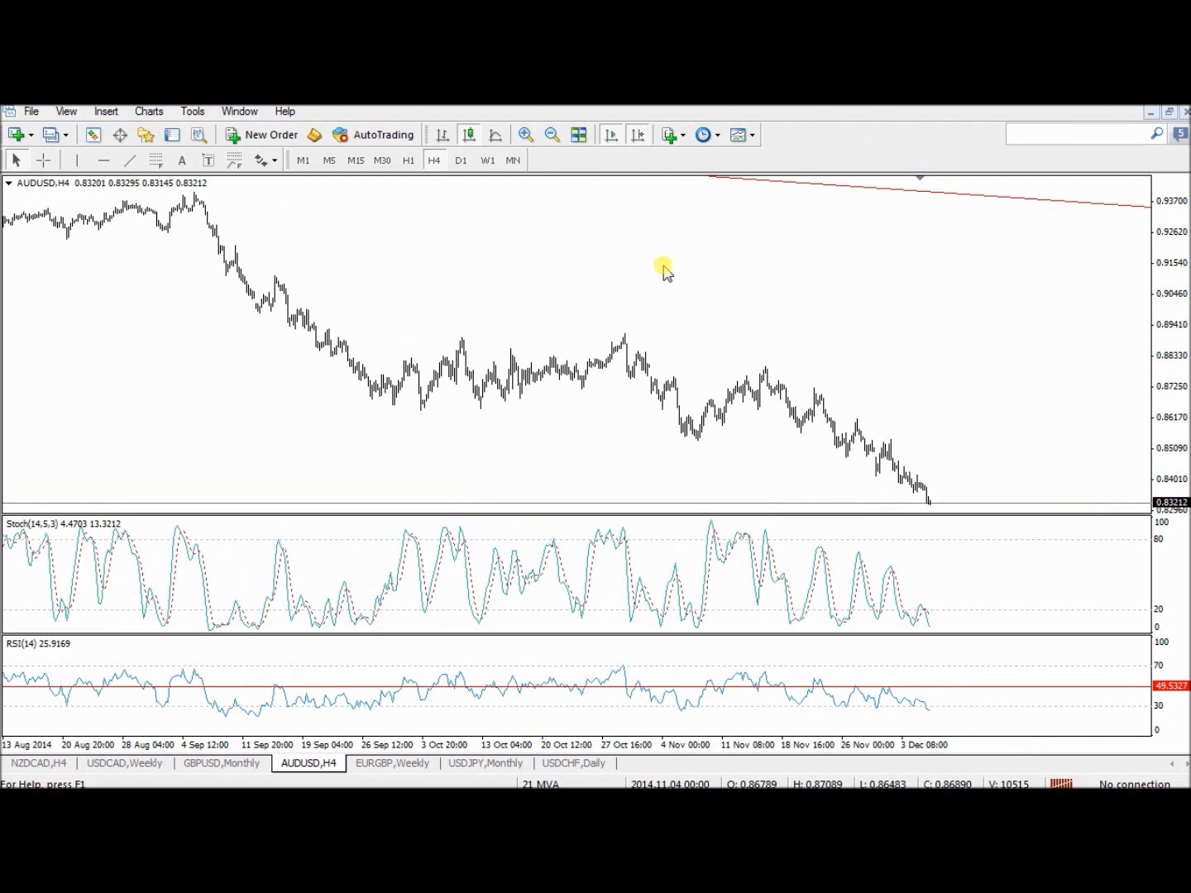
pyautogui.click(411, 161)
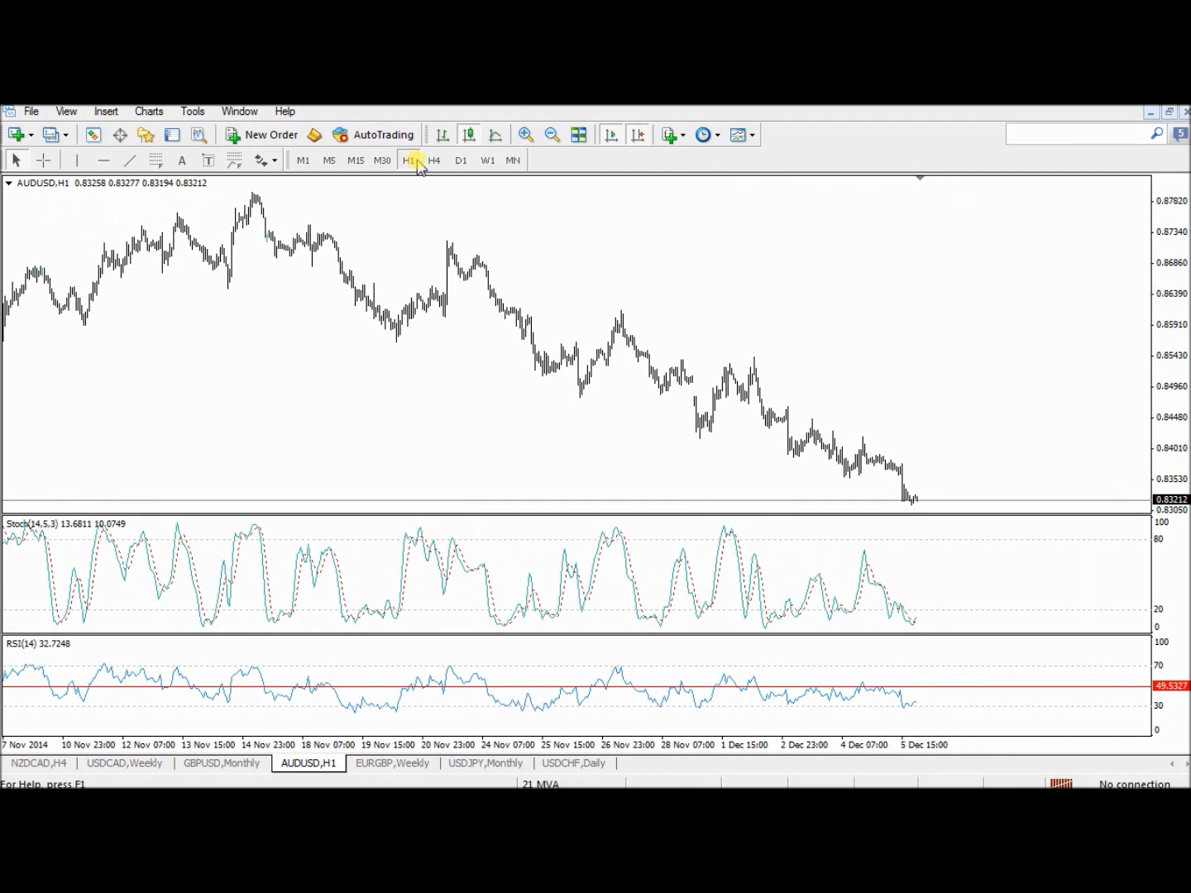
pyautogui.click(524, 134)
pyautogui.click(641, 136)
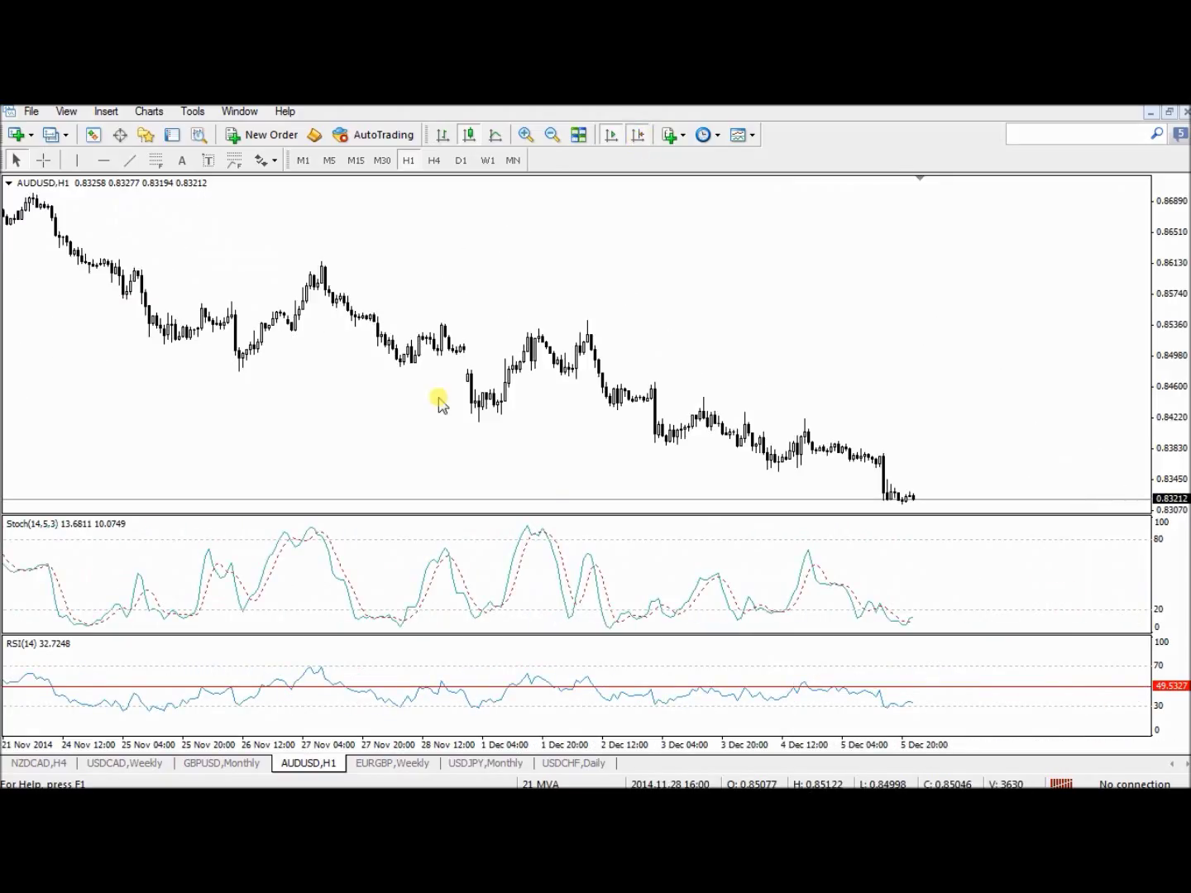
pyautogui.click(460, 161)
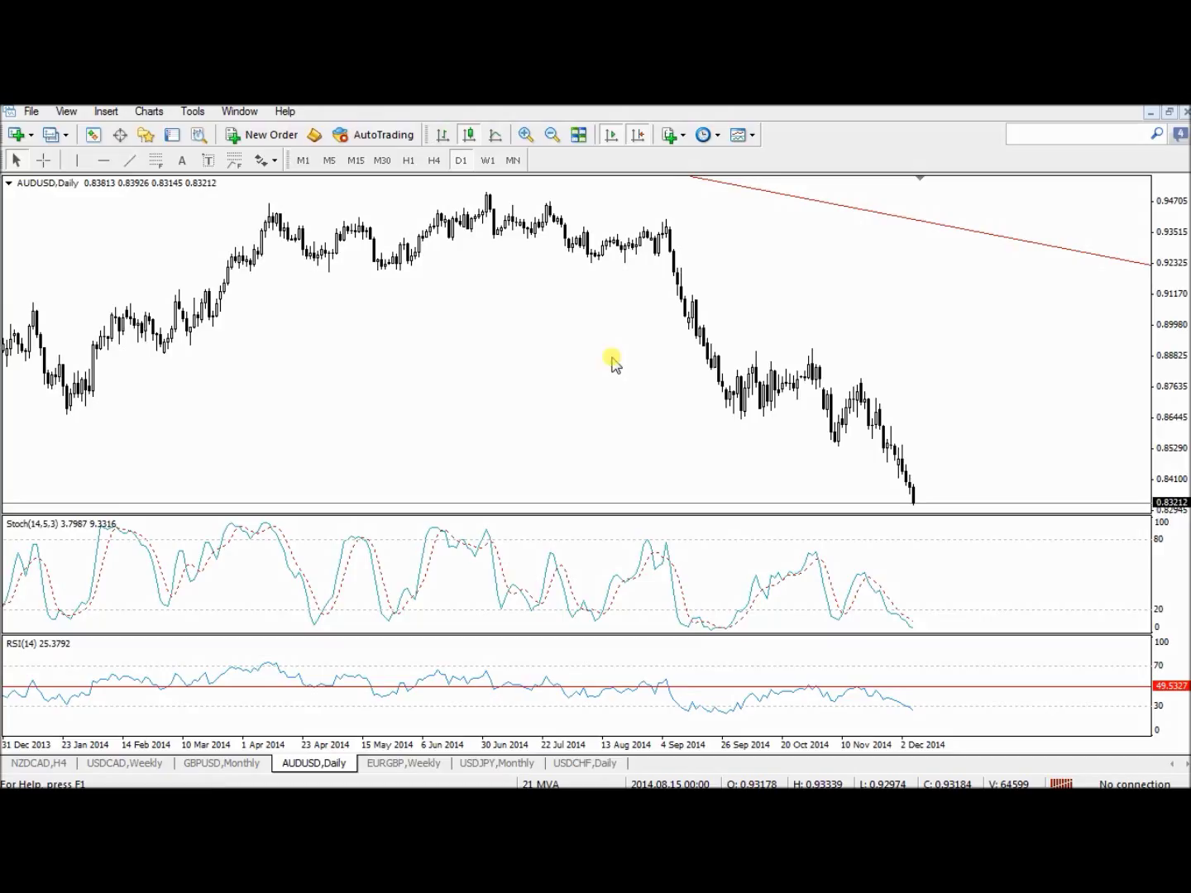
pyautogui.scroll(1, 550, 418)
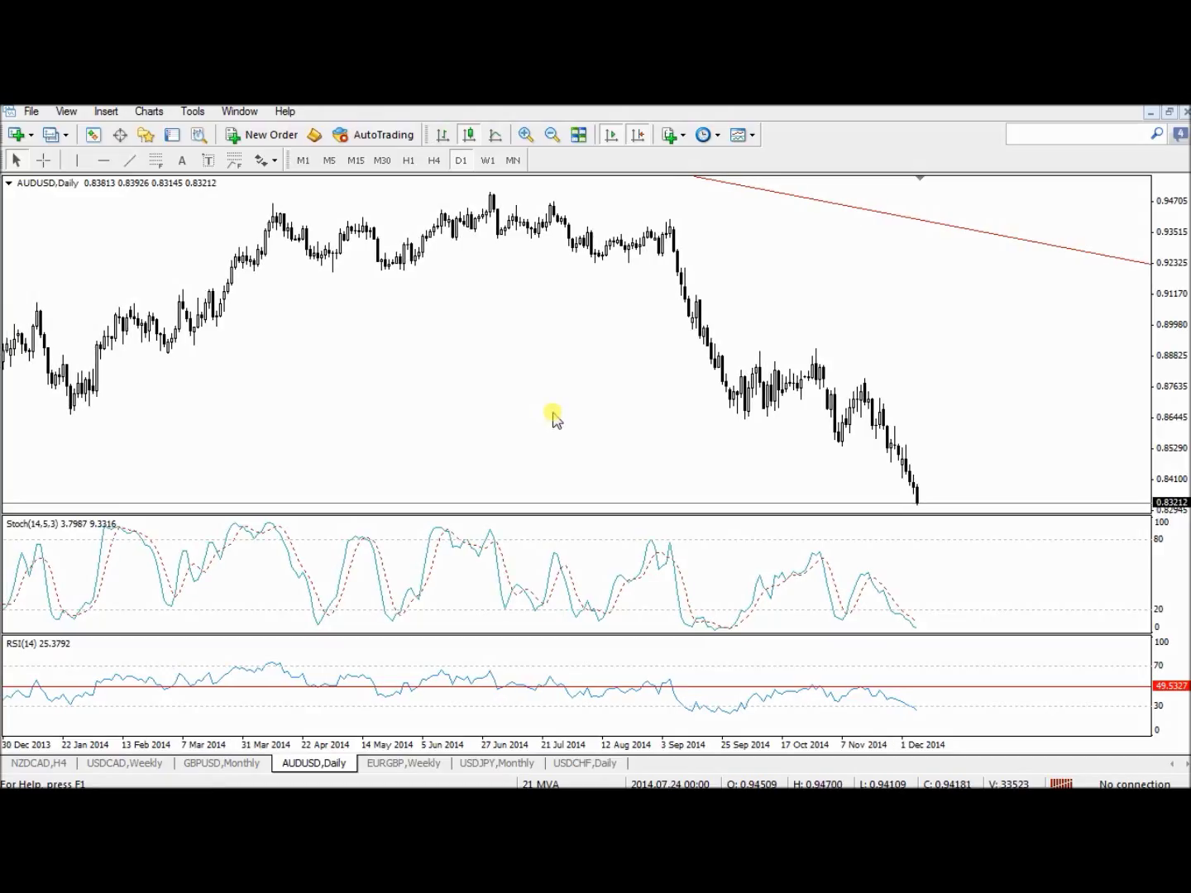